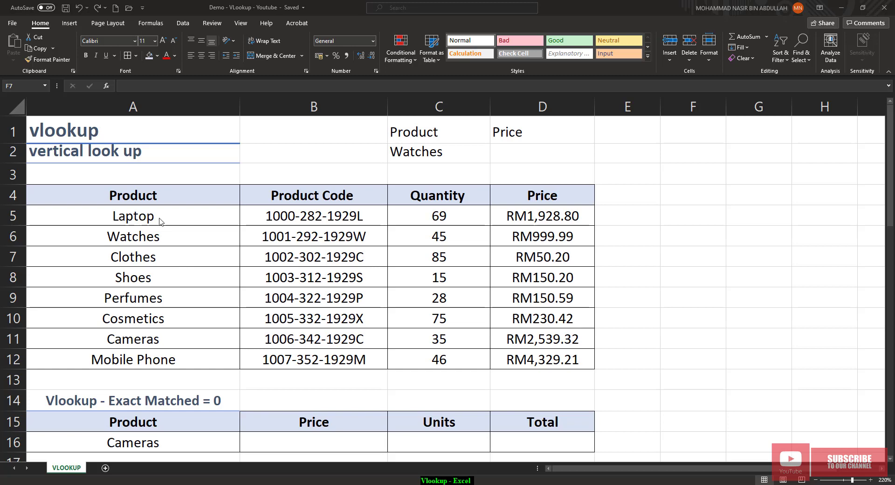
Examine the product table in A4:D12 and the lookup product in C2.
{"action": "left_click_drag", "start_coordinate": [111, 196], "coordinate": [602, 377]}
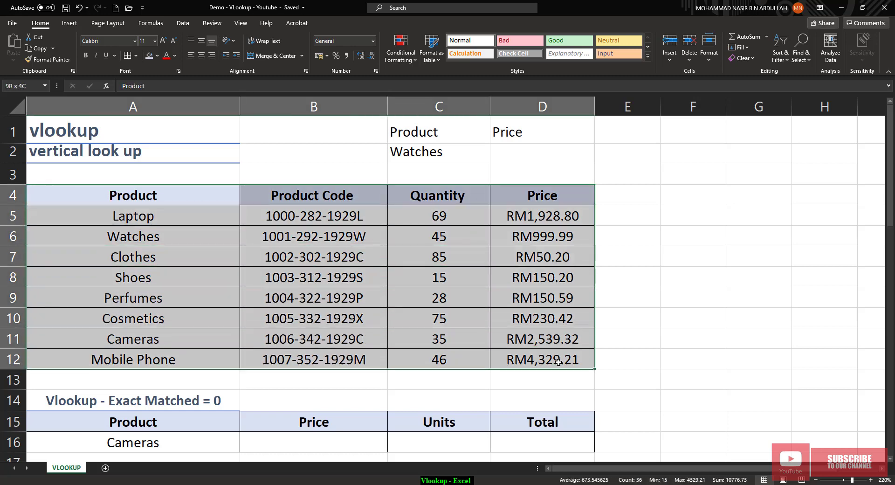
{"action": "left_click", "coordinate": [158, 196]}
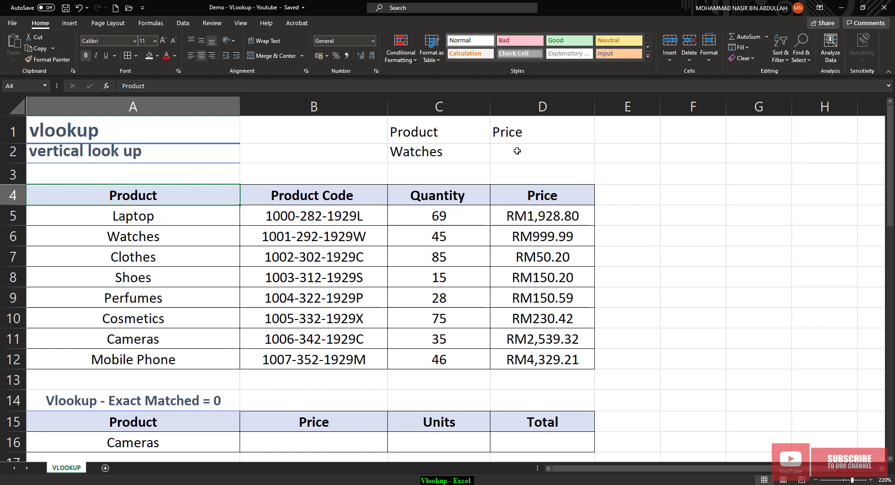
{"action": "left_click", "coordinate": [430, 150]}
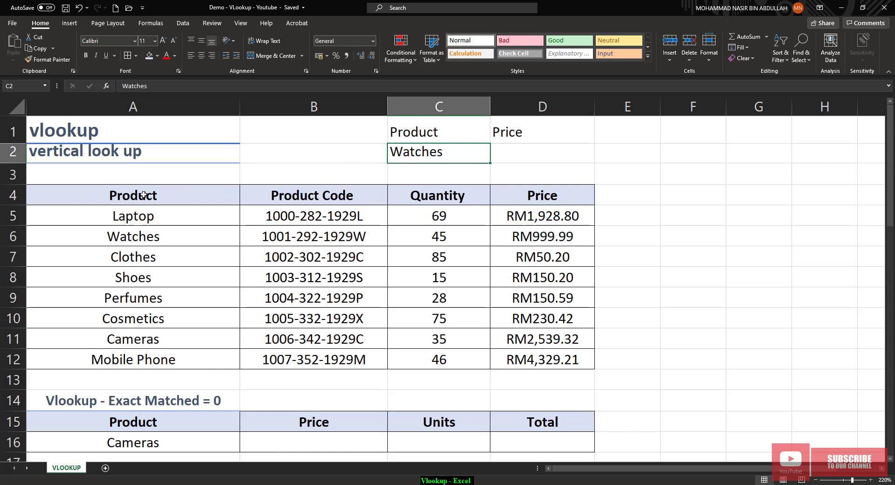
{"action": "left_click_drag", "start_coordinate": [142, 195], "coordinate": [479, 237]}
{"action": "key", "text": "ctrl+a"}
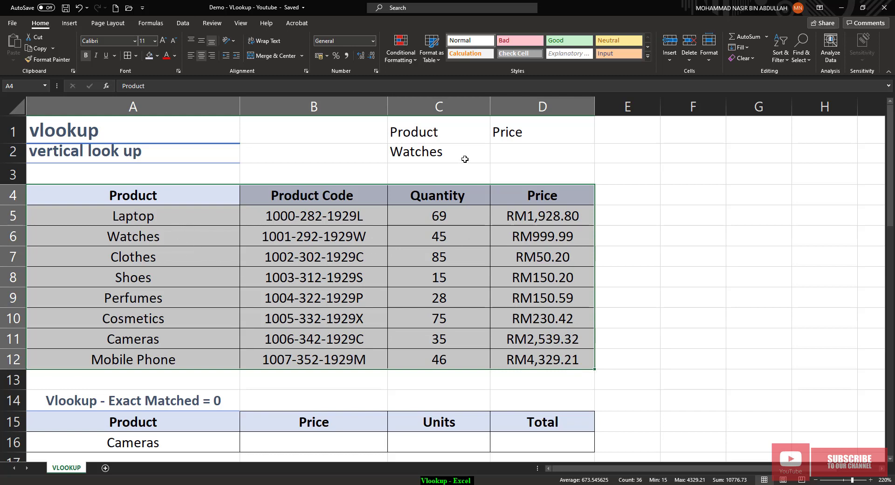
Start a VLOOKUP formula in D2 with C2 as the lookup value.
{"action": "left_click", "coordinate": [514, 158]}
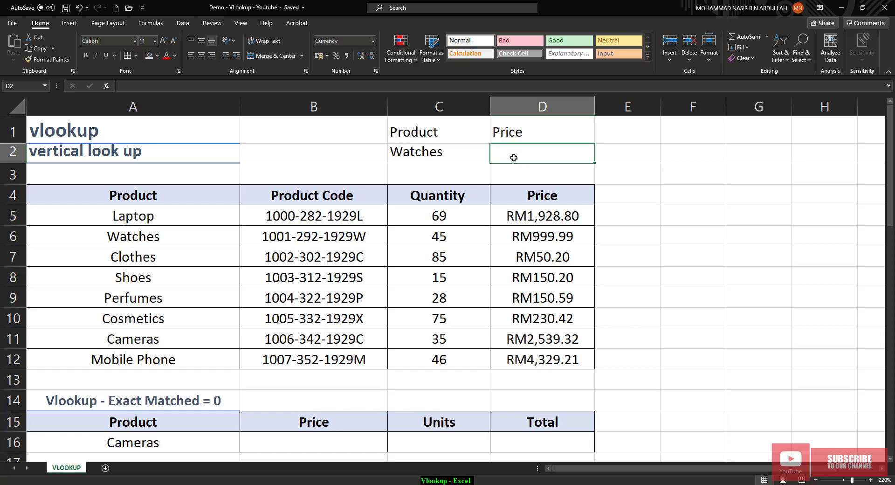
{"action": "type", "text": "="}
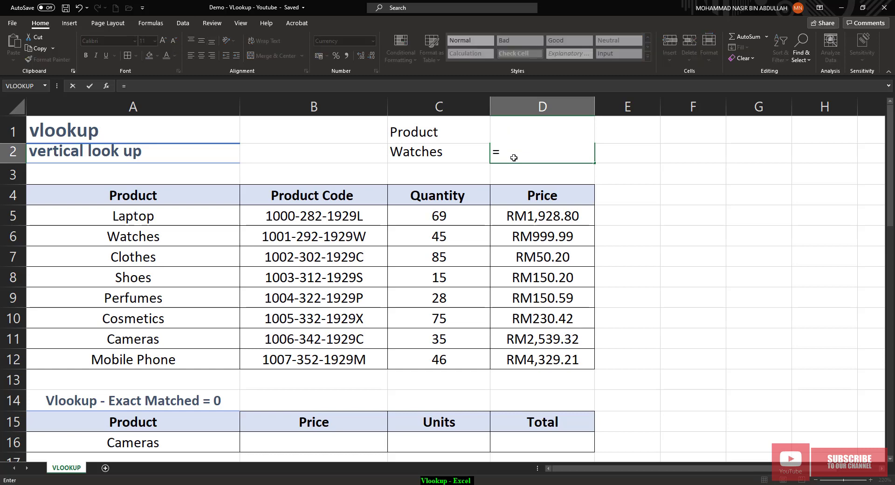
{"action": "type", "text": "v"}
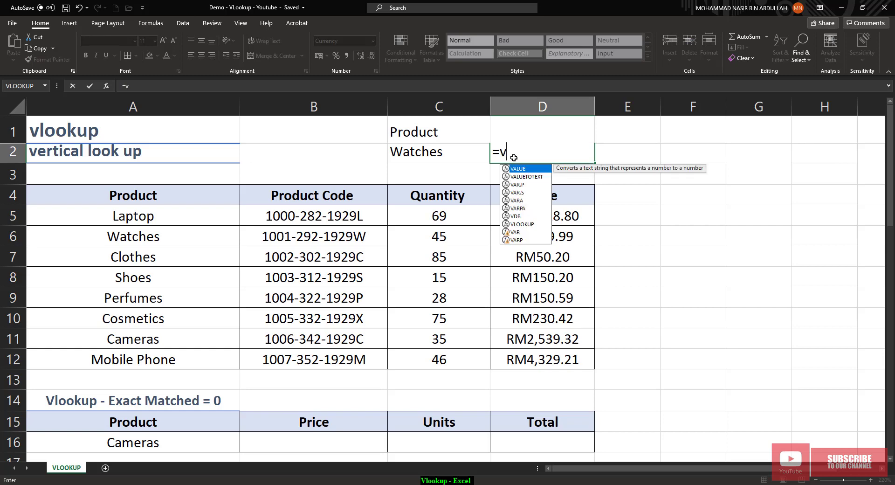
{"action": "type", "text": "looku"}
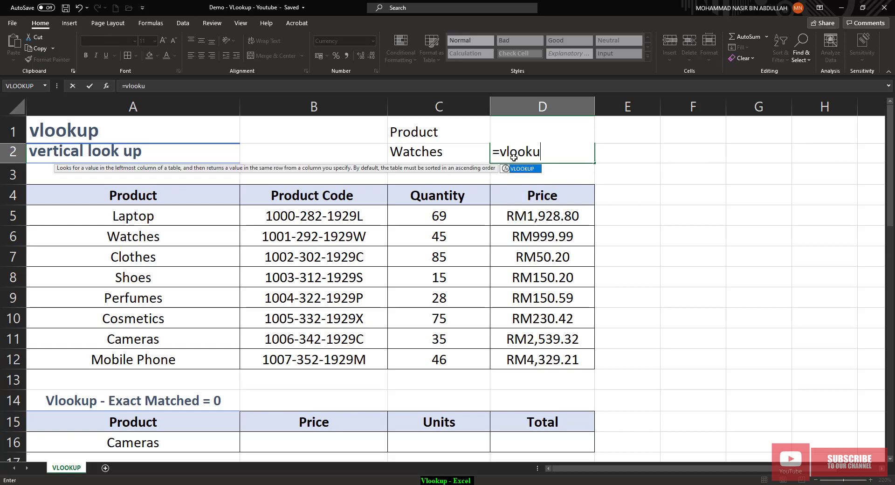
{"action": "type", "text": "p("}
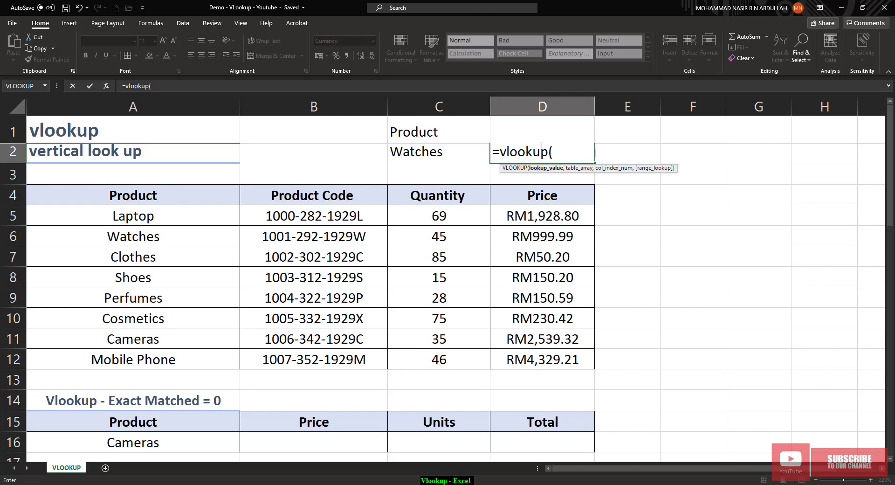
{"action": "left_click", "coordinate": [419, 153]}
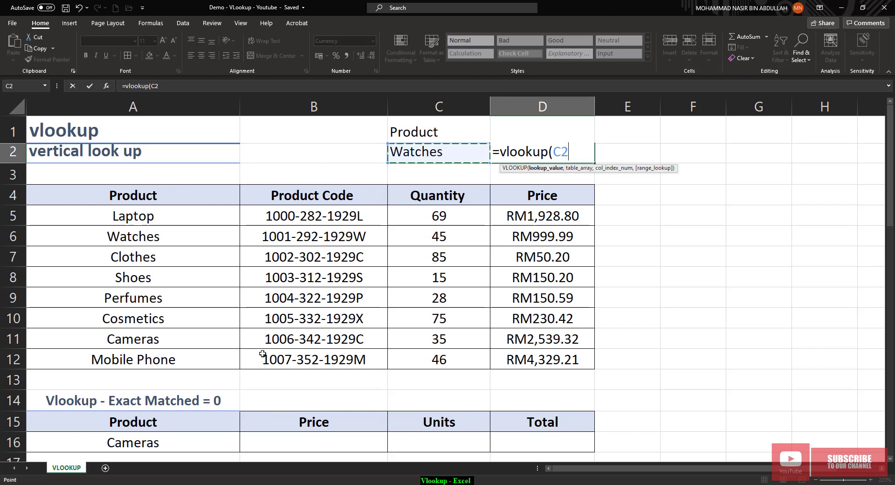
{"action": "type", "text": ","}
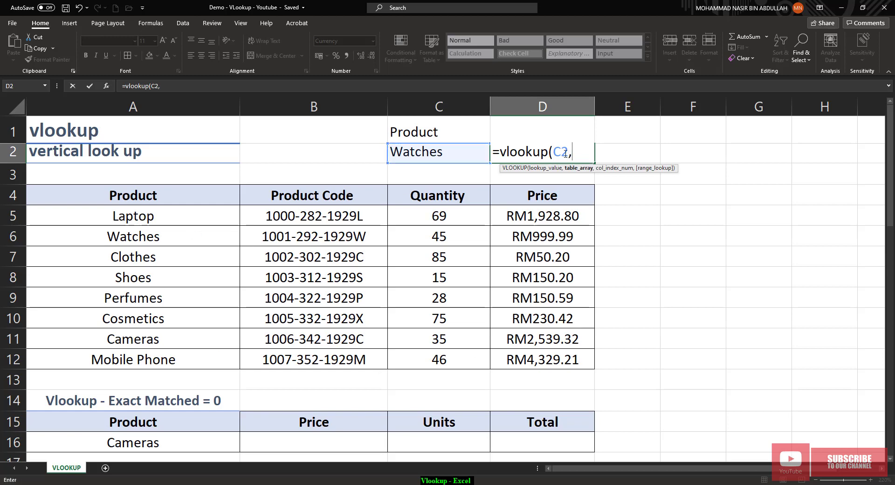
Complete the D2 VLOOKUP with table array A5:D12, column index 4 and FALSE for an exact match.
{"action": "left_click_drag", "start_coordinate": [126, 217], "coordinate": [581, 362]}
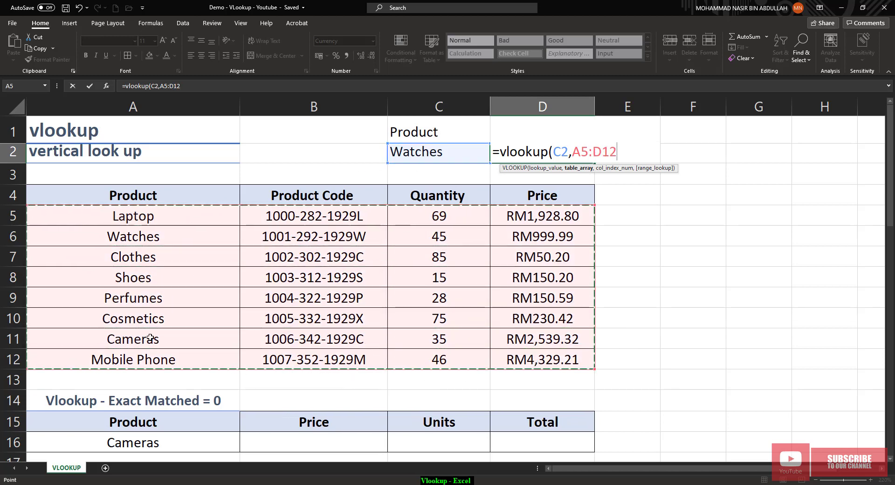
{"action": "type", "text": ","}
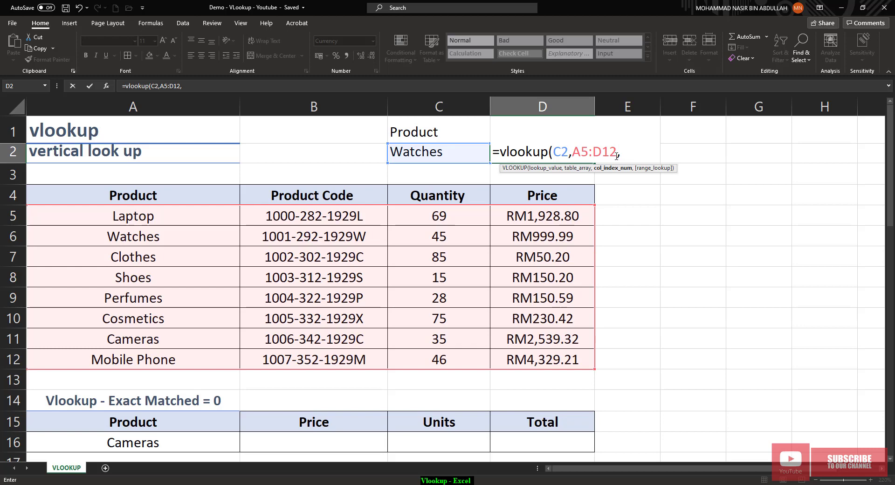
{"action": "type", "text": "4,"}
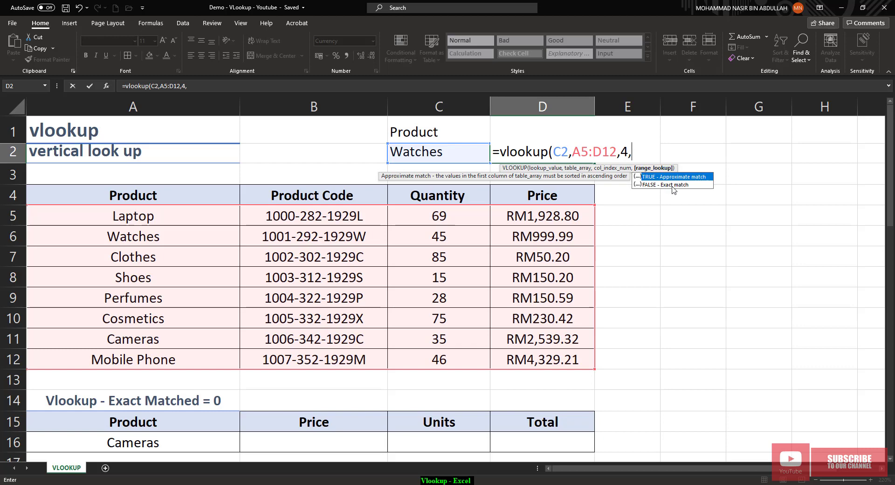
{"action": "type", "text": "0"}
{"action": "key", "text": "BackSpace"}
{"action": "type", "text": "FALSE)"}
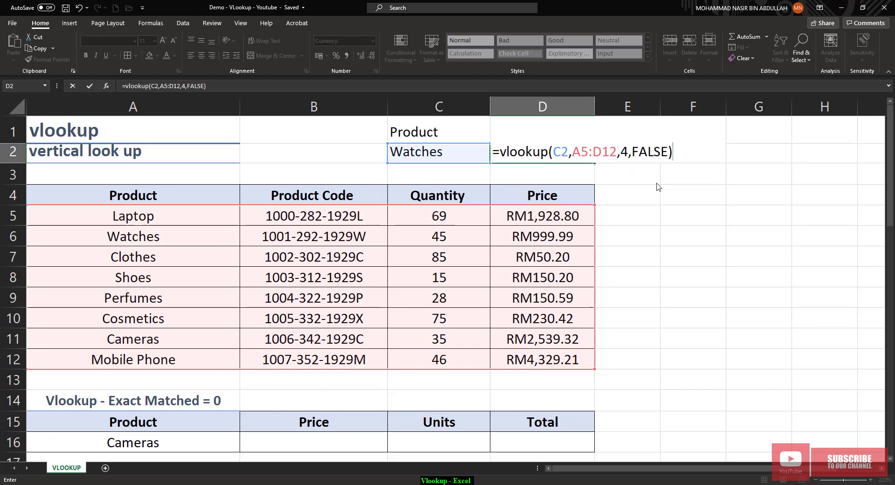
{"action": "key", "text": "BackSpace"}
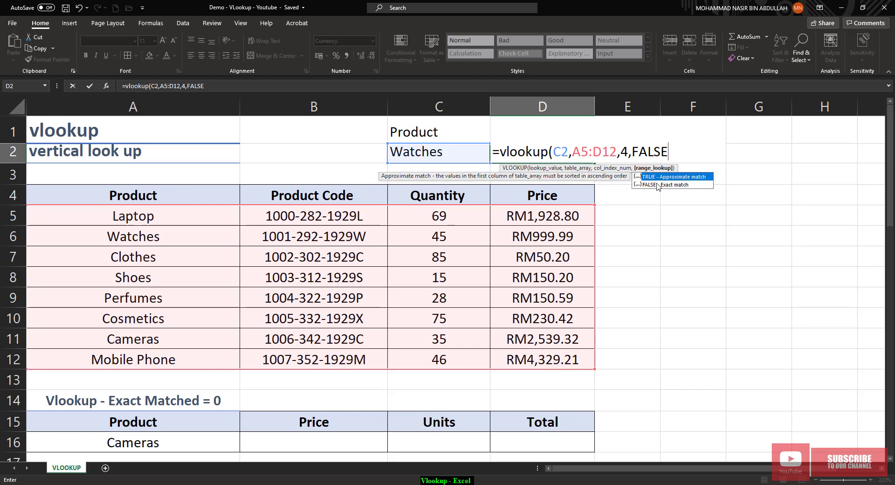
{"action": "type", "text": ")"}
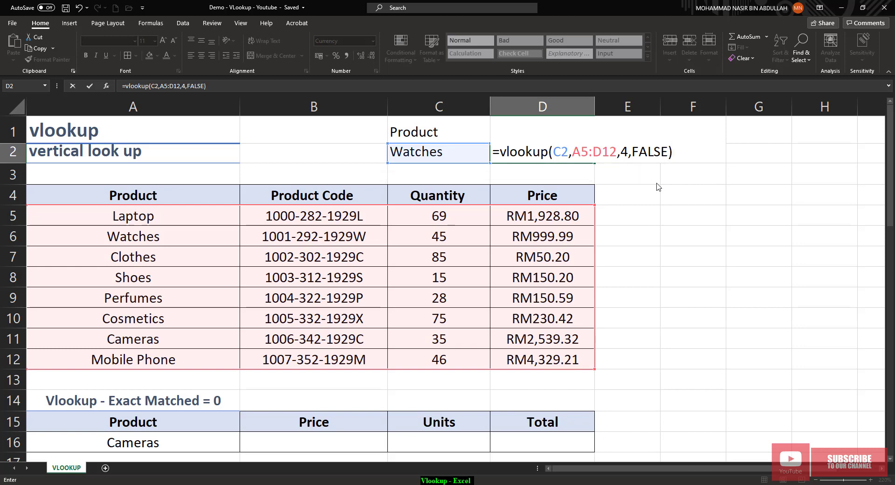
{"action": "key", "text": "Return"}
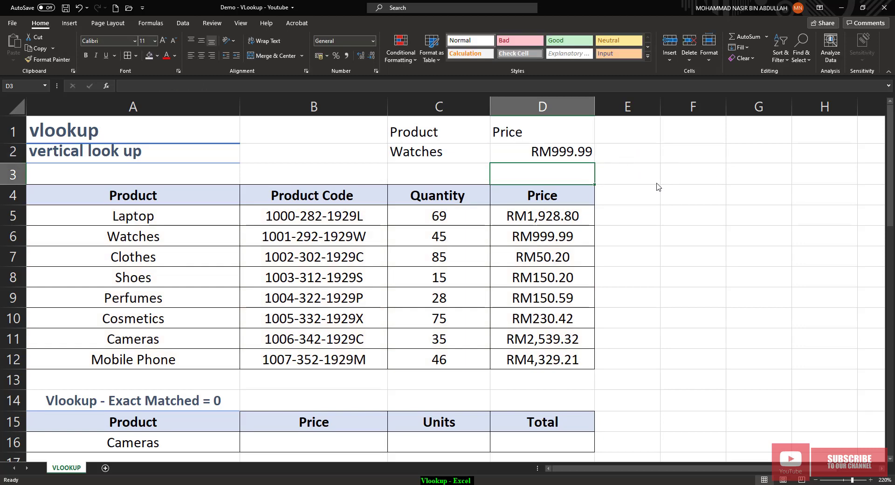
Compare the price returned for Watches in C2:D2 with the Watches row of the product table.
{"action": "left_click", "coordinate": [442, 151]}
{"action": "left_click_drag", "start_coordinate": [442, 150], "coordinate": [504, 149]}
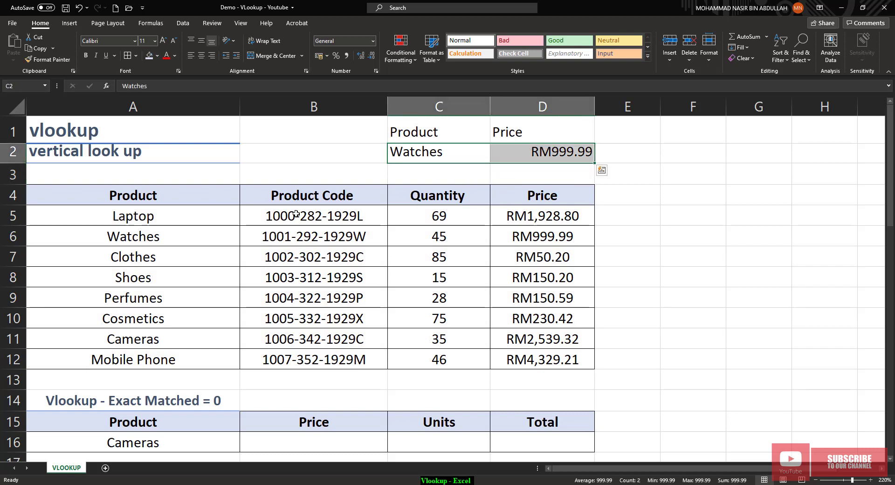
{"action": "left_click_drag", "start_coordinate": [141, 240], "coordinate": [516, 237]}
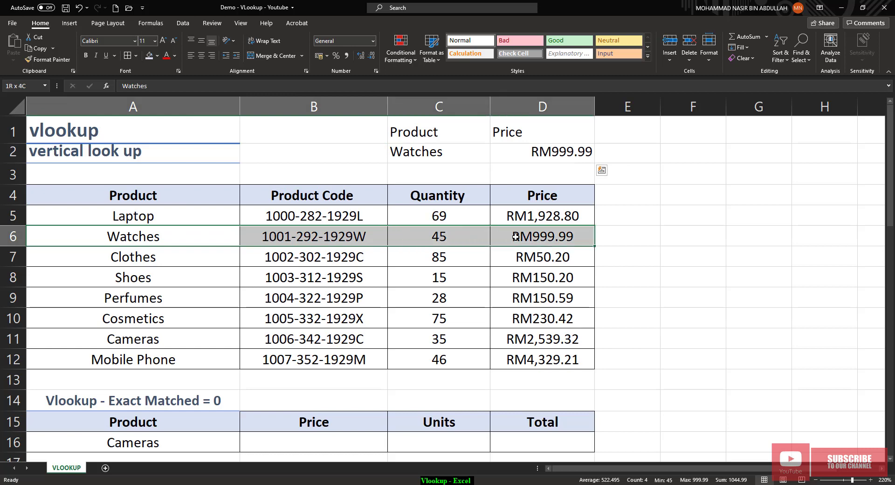
Change the lookup product in C2 to Laptop.
{"action": "left_click", "coordinate": [465, 155]}
{"action": "type", "text": "La"}
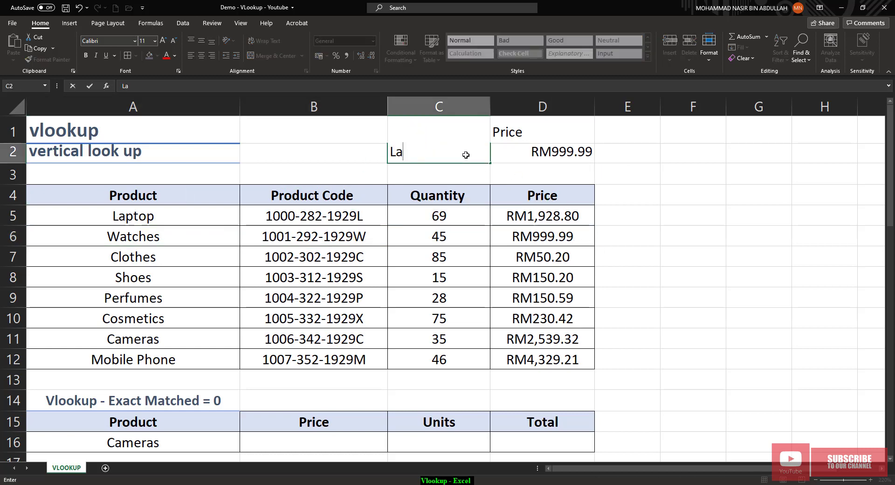
{"action": "type", "text": "ptip"}
{"action": "key", "text": "BackSpace"}
{"action": "key", "text": "BackSpace"}
{"action": "type", "text": "op"}
{"action": "key", "text": "Return"}
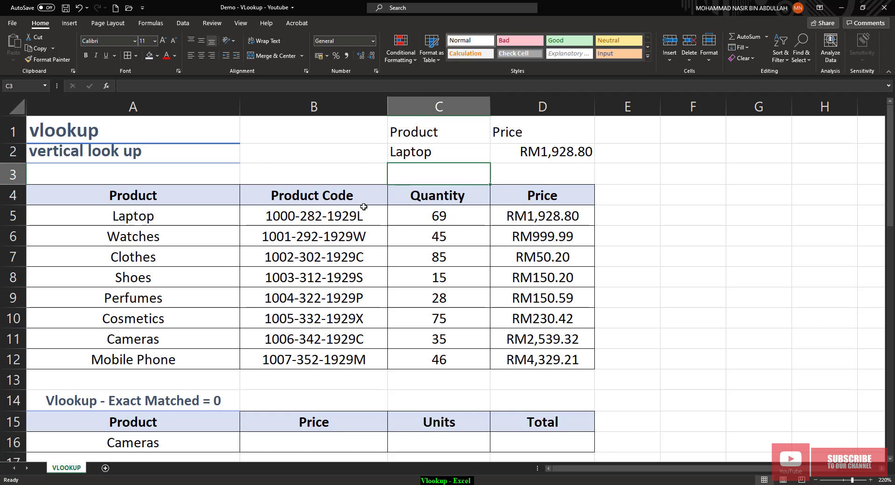
Look up the Cameras price in B16 with the exact-match formula =VLOOKUP(A16,A5:D12,4,FALSE).
{"action": "scroll", "coordinate": [364, 209], "scroll_direction": "down", "scroll_amount": 2}
{"action": "scroll", "coordinate": [326, 233], "scroll_direction": "up", "scroll_amount": 1}
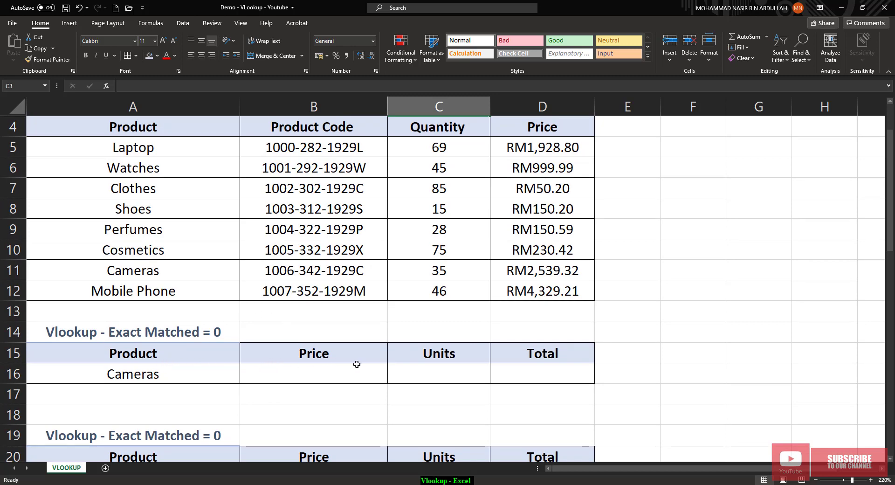
{"action": "left_click", "coordinate": [332, 376]}
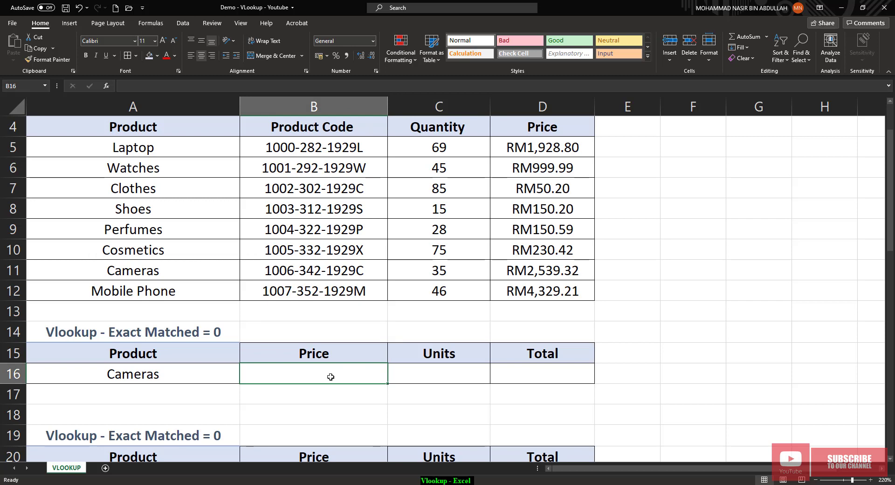
{"action": "type", "text": "="}
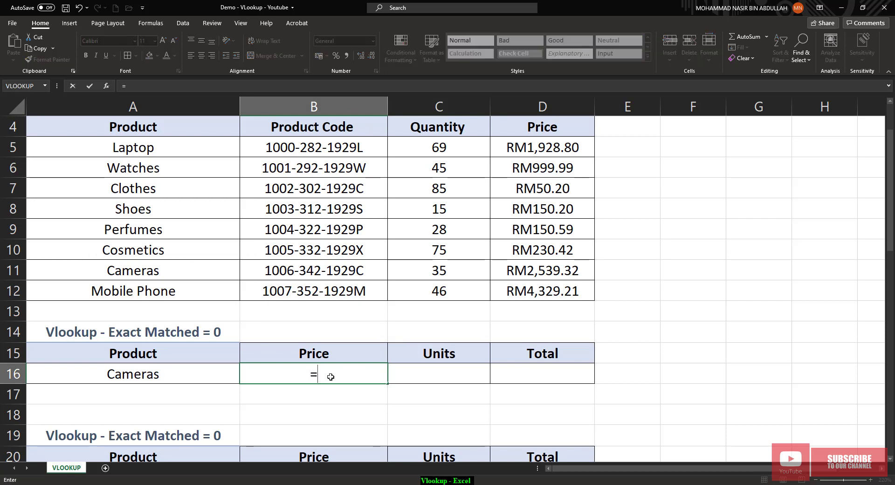
{"action": "type", "text": "vloo"}
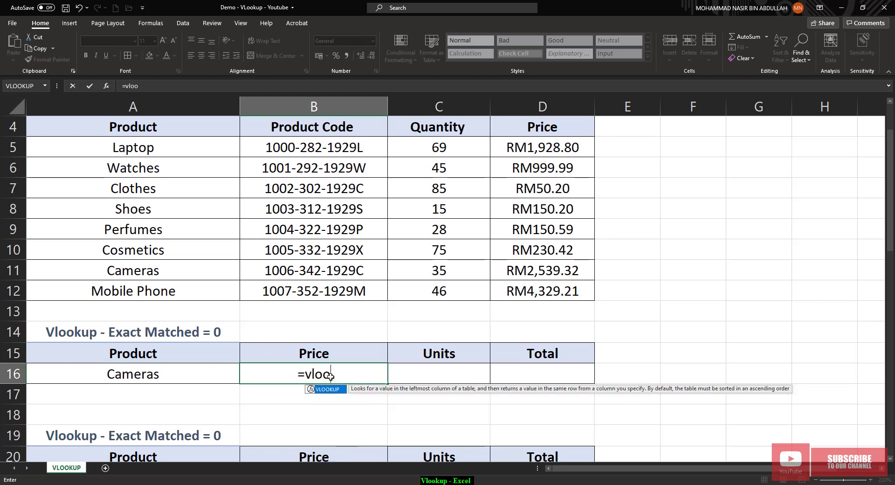
{"action": "type", "text": "kup("}
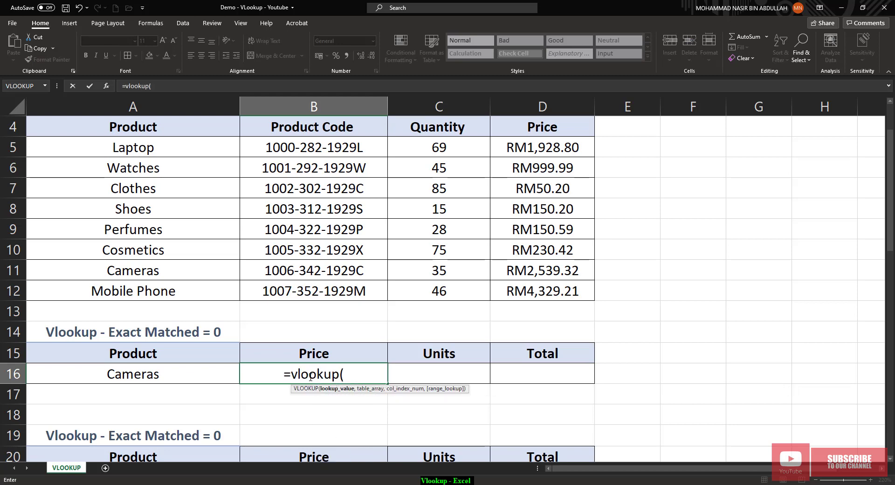
{"action": "left_click", "coordinate": [173, 372]}
{"action": "type", "text": ","}
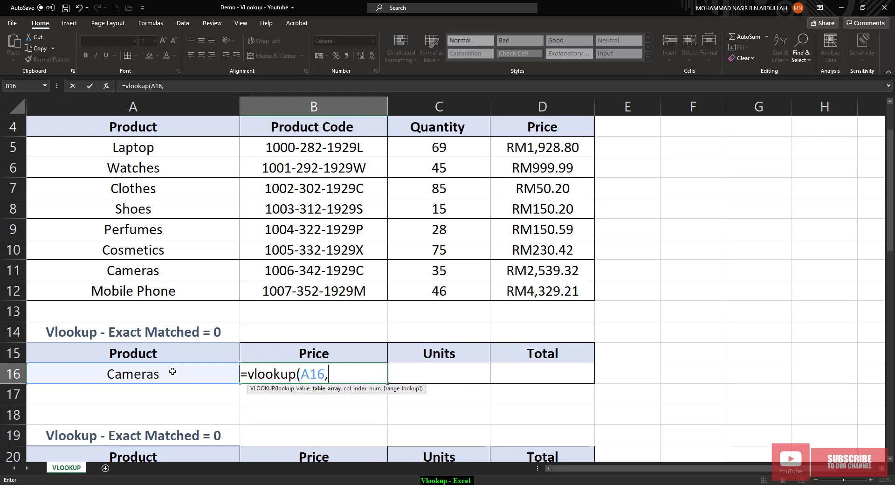
{"action": "left_click_drag", "start_coordinate": [163, 148], "coordinate": [540, 293]}
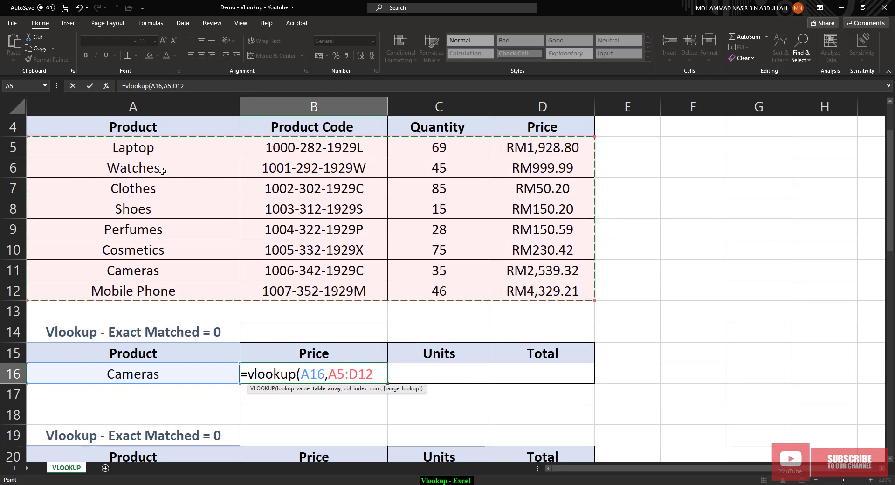
{"action": "type", "text": ","}
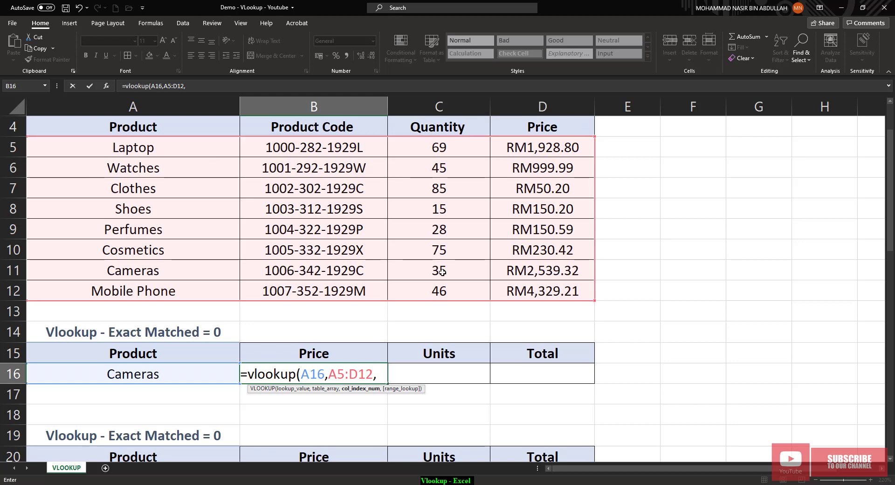
{"action": "type", "text": "4,FALSE)"}
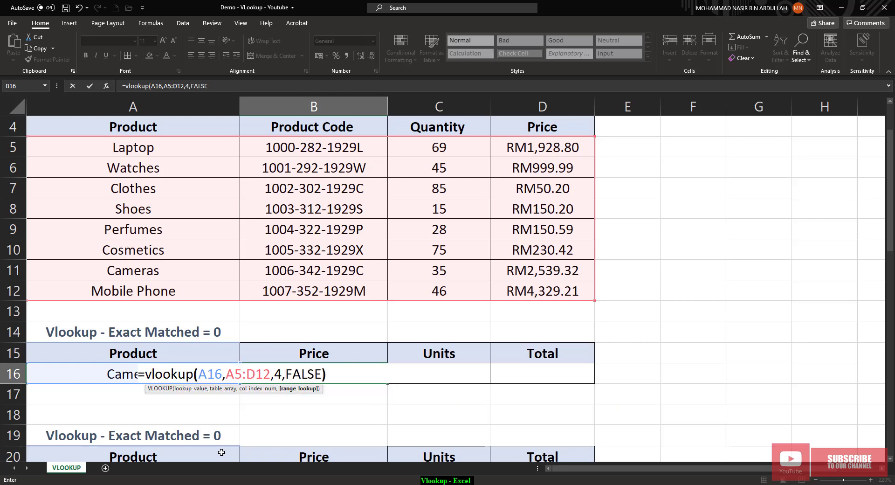
{"action": "key", "text": "Return"}
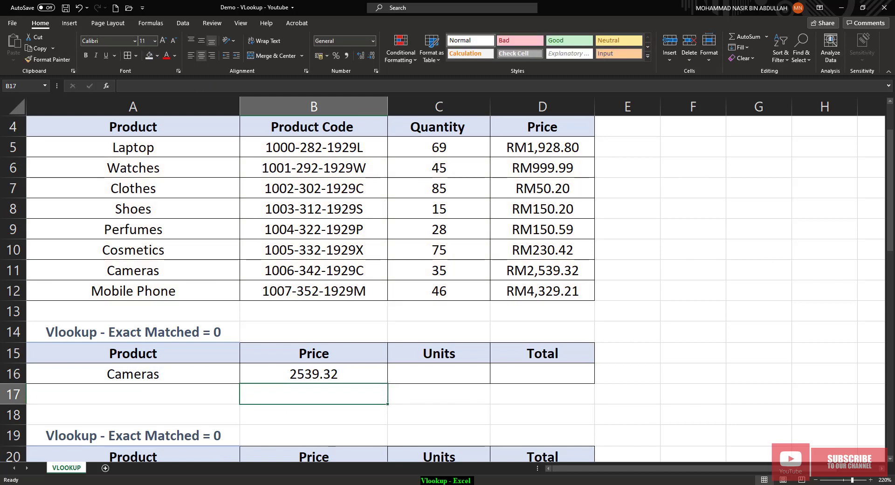
Check the Cameras price returned in B16 against the Cameras row of the product table.
{"action": "left_click", "coordinate": [294, 374]}
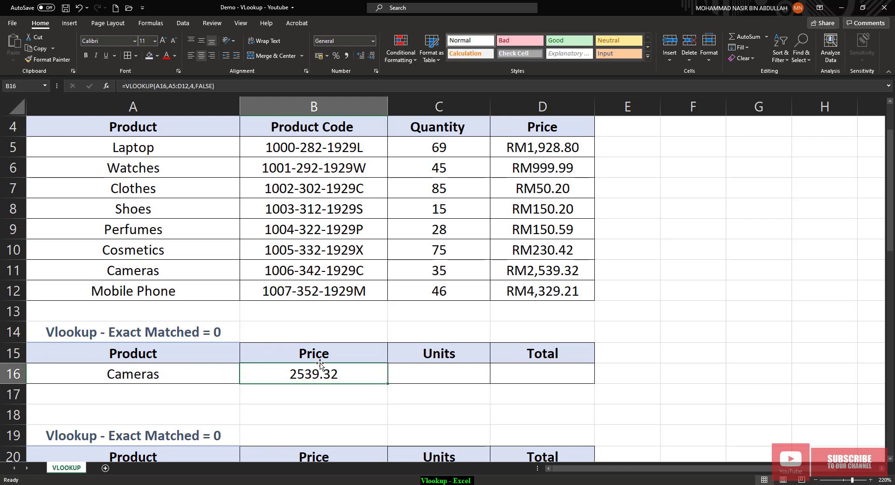
{"action": "left_click_drag", "start_coordinate": [147, 376], "coordinate": [251, 374]}
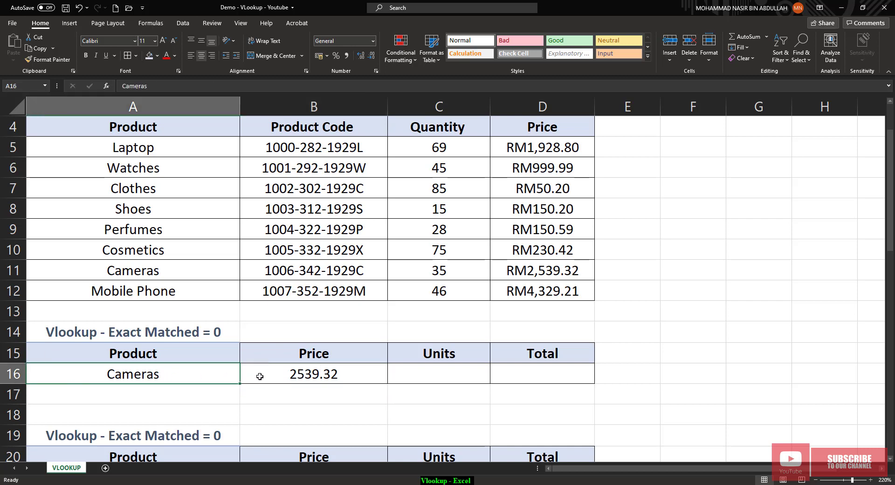
{"action": "left_click", "coordinate": [186, 272]}
{"action": "left_click_drag", "start_coordinate": [186, 272], "coordinate": [532, 279]}
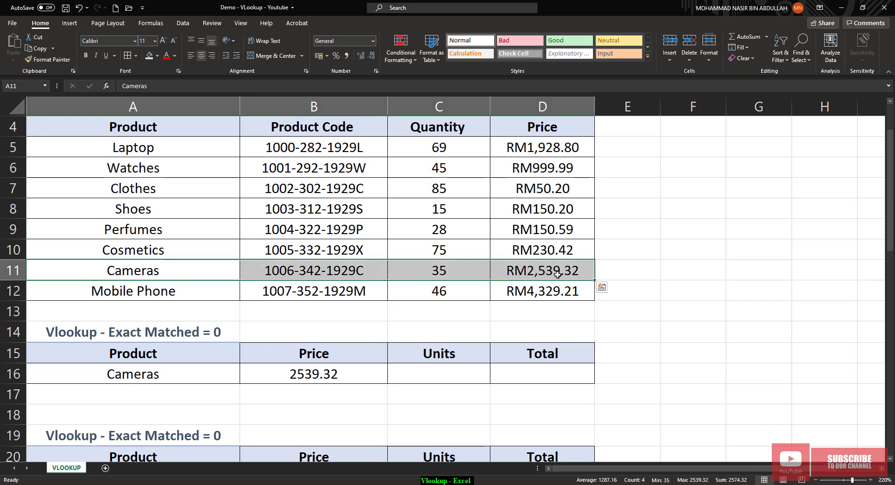
Look up the Cameras units in C16 with =VLOOKUP(A16,A5:D12,3,FALSE) and check the result against the Cameras row of the product table.
{"action": "left_click", "coordinate": [426, 373]}
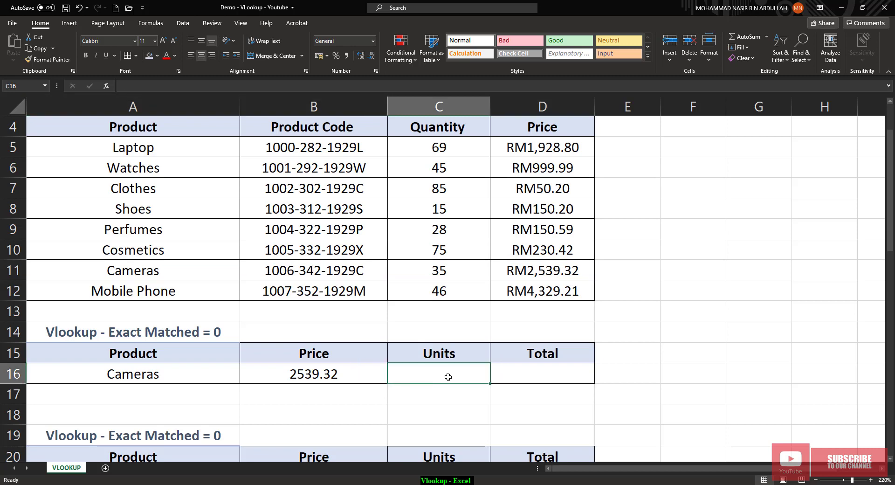
{"action": "type", "text": "="}
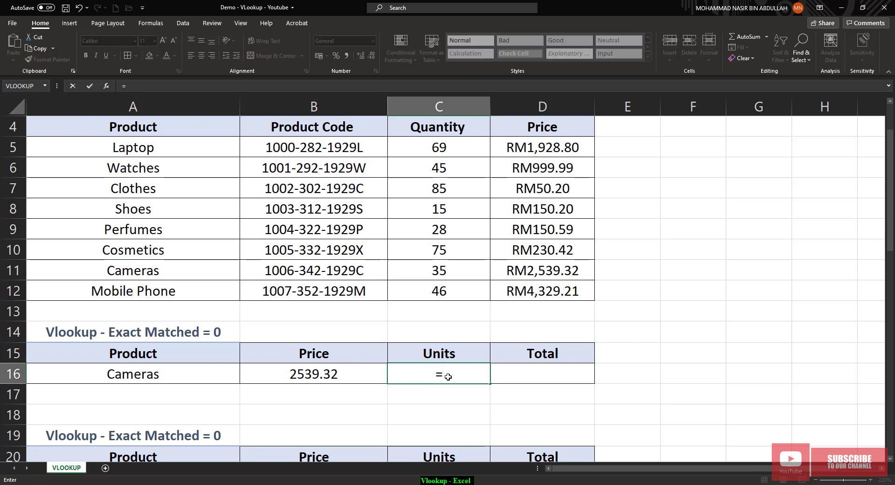
{"action": "type", "text": "vlo"}
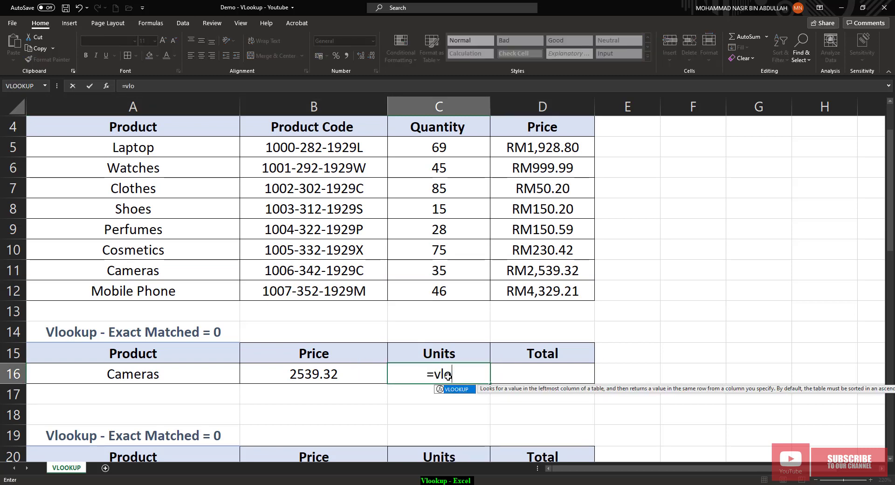
{"action": "type", "text": "okup("}
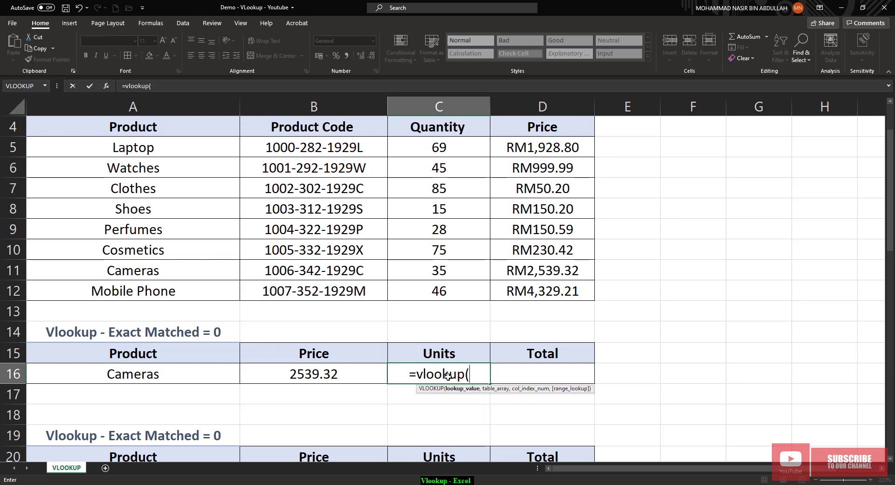
{"action": "left_click", "coordinate": [141, 377]}
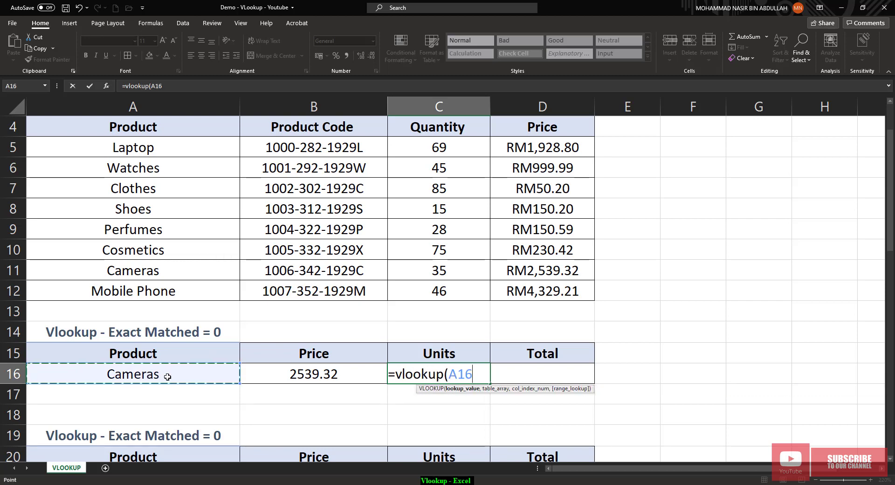
{"action": "type", "text": ","}
{"action": "left_click_drag", "start_coordinate": [94, 144], "coordinate": [526, 292]}
{"action": "type", "text": ",3"}
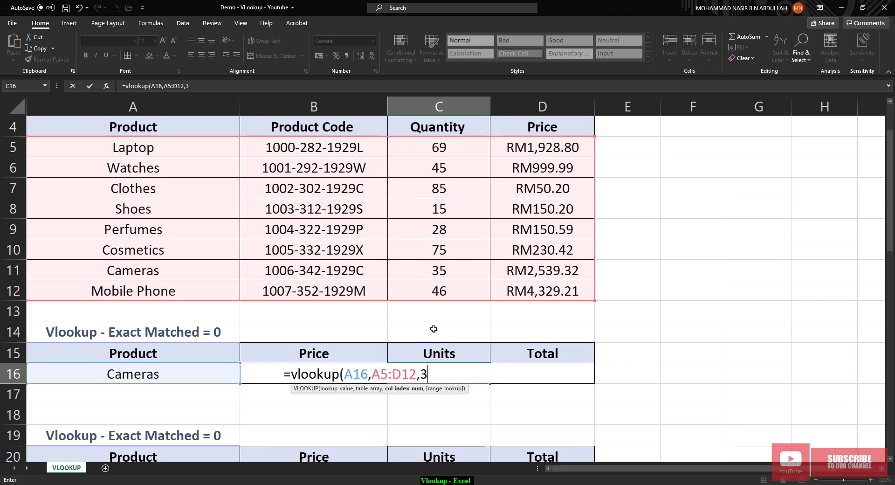
{"action": "type", "text": ",FALSE)"}
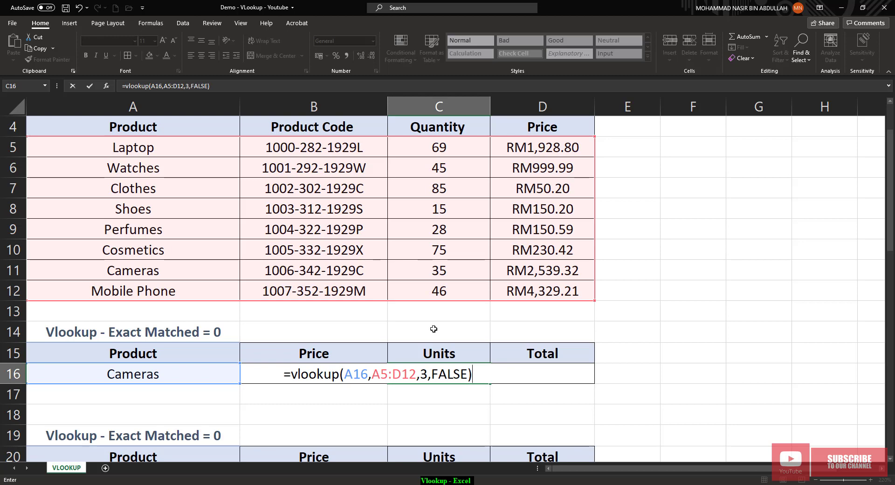
{"action": "key", "text": "Return"}
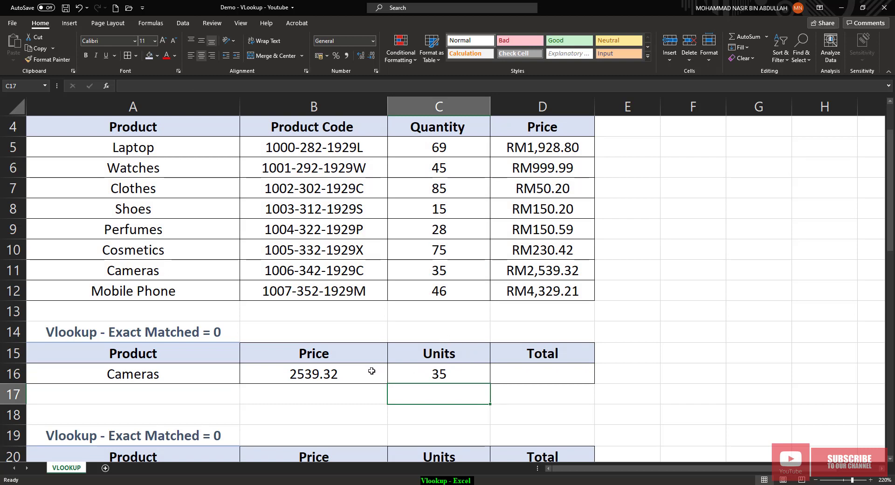
{"action": "left_click_drag", "start_coordinate": [162, 269], "coordinate": [412, 270]}
Calculate the Cameras total in D16 by multiplying price by units with the formula =B16*C16.
{"action": "left_click", "coordinate": [550, 378]}
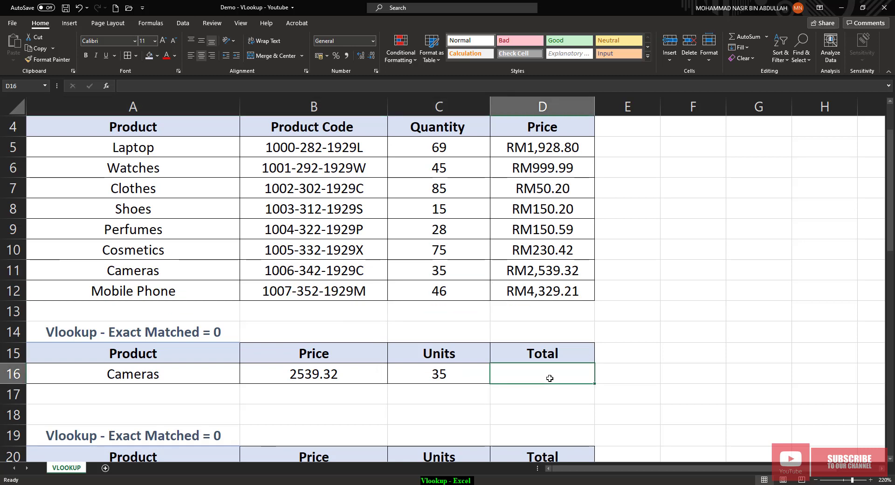
{"action": "type", "text": "="}
{"action": "left_click", "coordinate": [348, 371]}
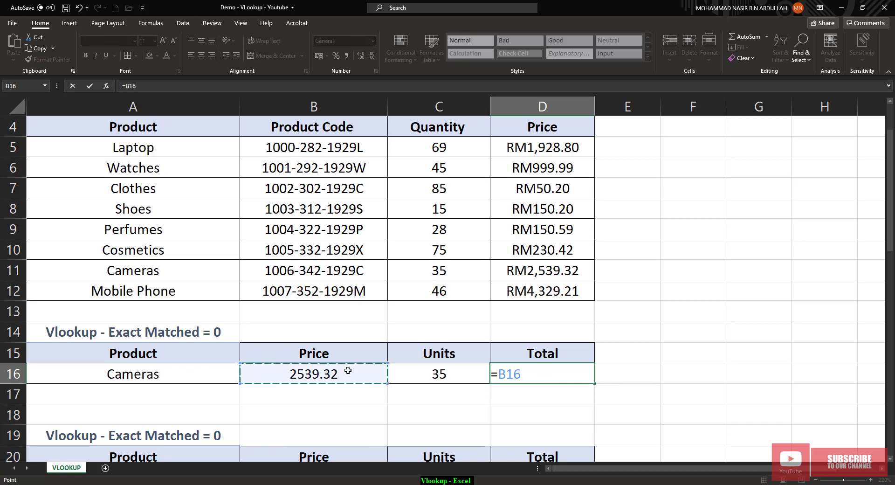
{"action": "type", "text": "*"}
{"action": "left_click", "coordinate": [411, 373]}
{"action": "key", "text": "Return"}
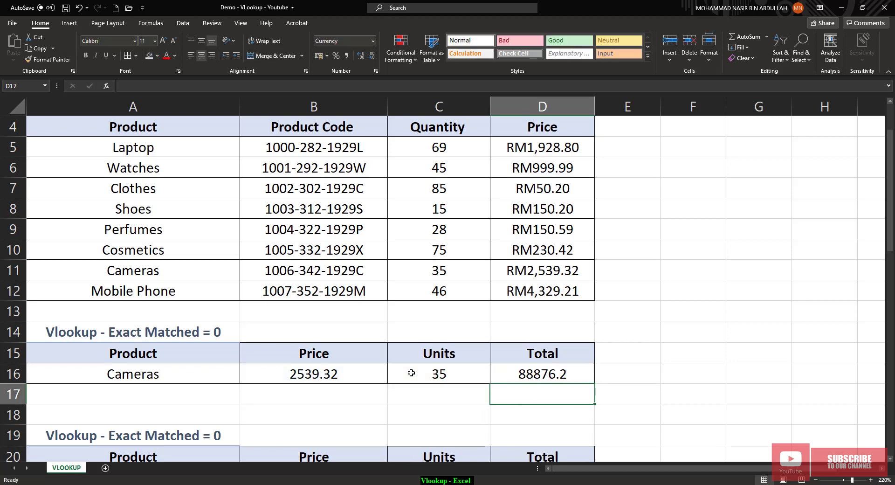
Format the Cameras total in D16 with the Currency number format.
{"action": "left_click", "coordinate": [524, 371]}
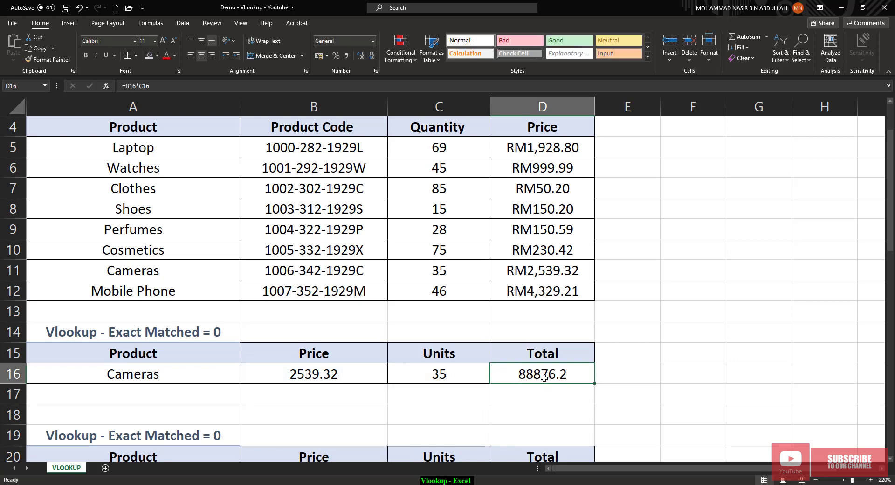
{"action": "right_click", "coordinate": [538, 375]}
{"action": "left_click", "coordinate": [586, 331]}
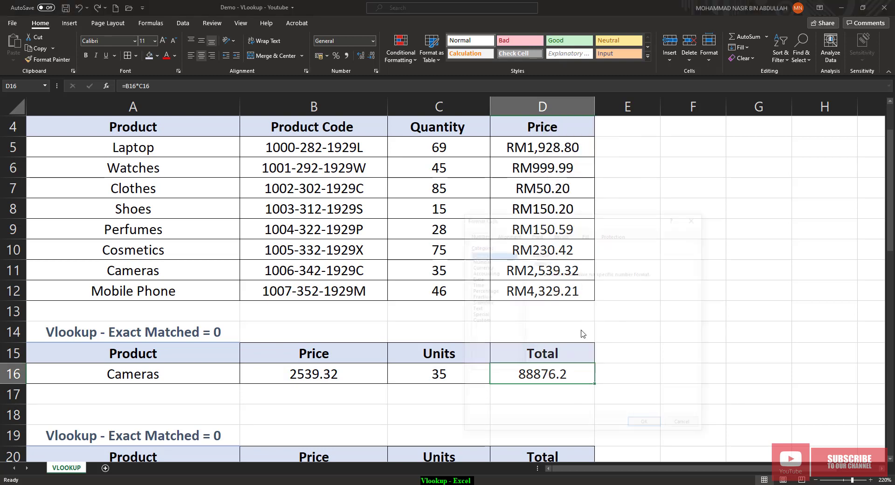
{"action": "left_click", "coordinate": [480, 265]}
{"action": "left_click", "coordinate": [648, 426]}
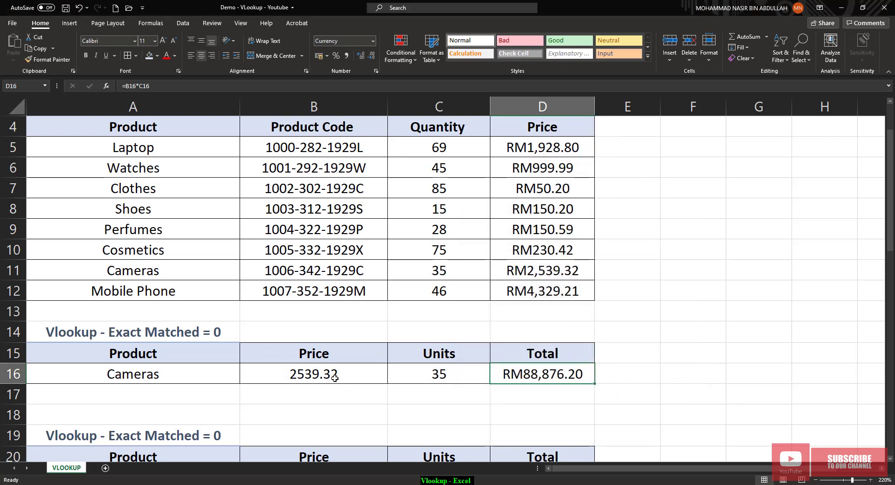
Format the Cameras price in B16 as Currency with two decimal places and the RM symbol.
{"action": "left_click", "coordinate": [336, 381]}
{"action": "right_click", "coordinate": [335, 380]}
{"action": "left_click", "coordinate": [373, 326]}
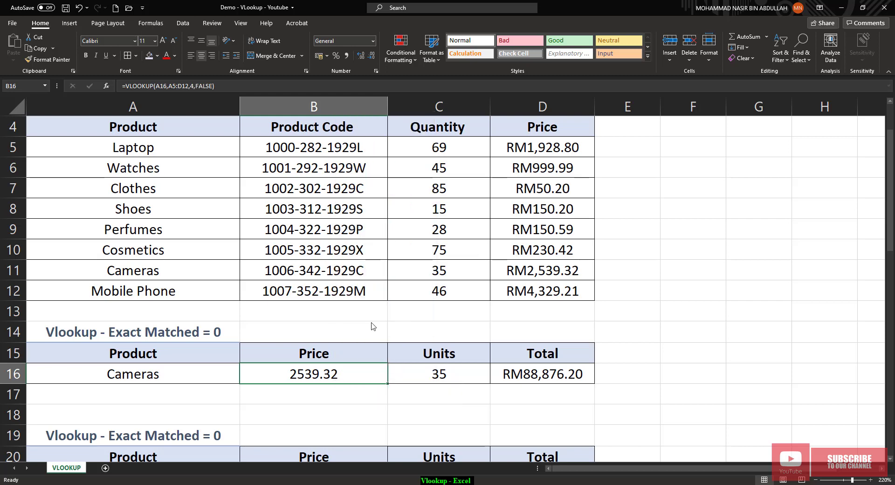
{"action": "left_click", "coordinate": [269, 258]}
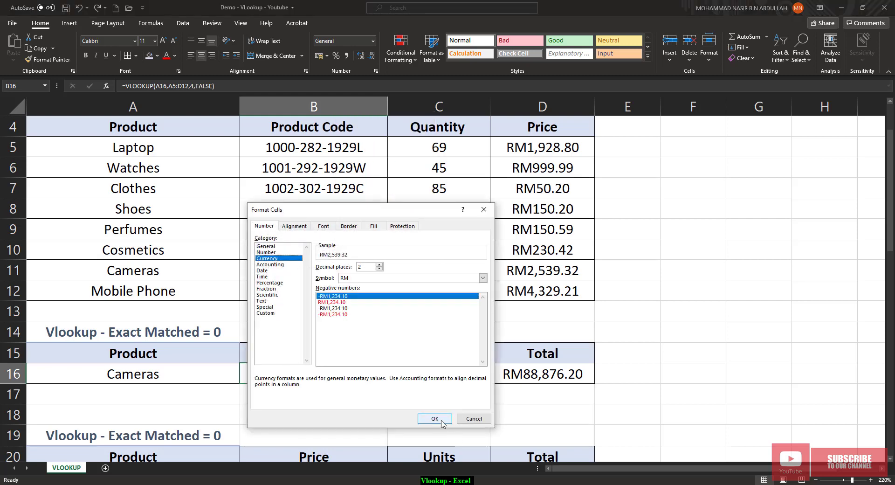
{"action": "left_click", "coordinate": [435, 418]}
{"action": "left_click", "coordinate": [636, 356]}
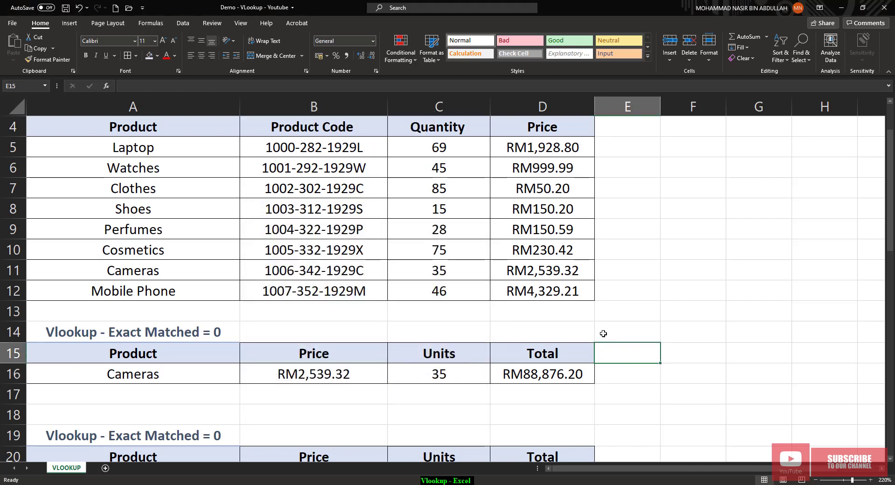
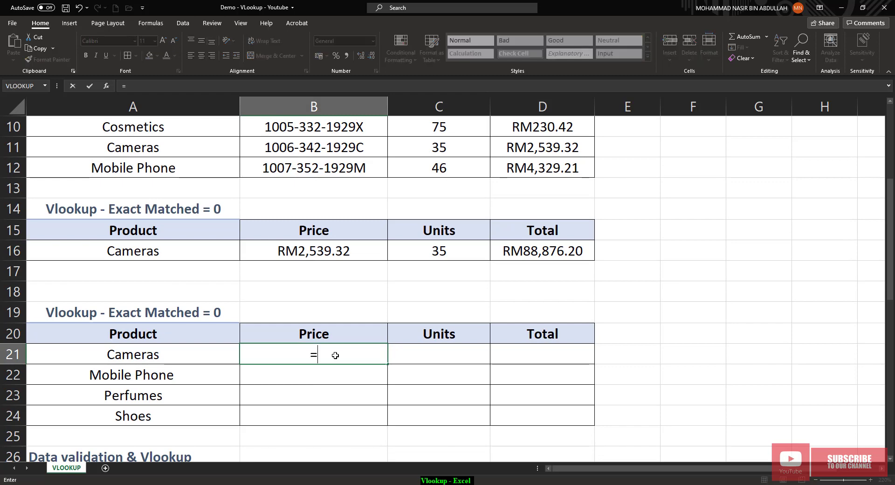
Look up the Cameras price in B21 with the exact-match formula =VLOOKUP(A21,A5:D12,4,FALSE).
{"action": "type", "text": "vlook"}
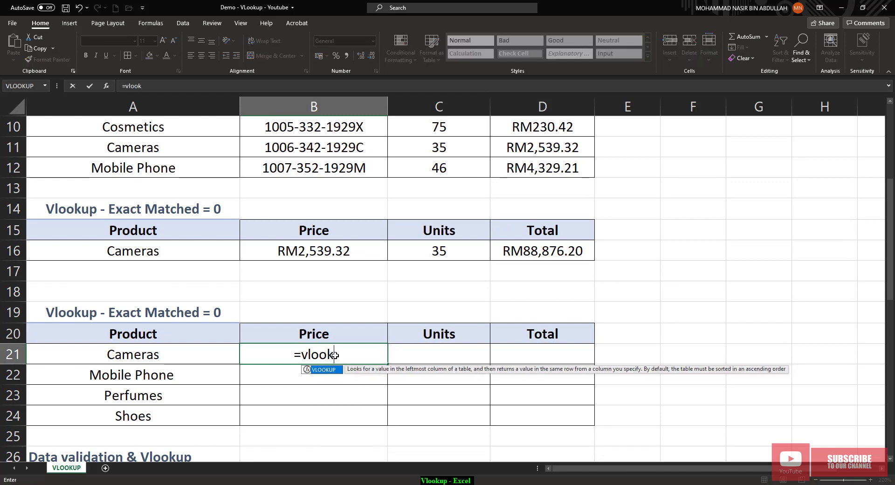
{"action": "type", "text": "up("}
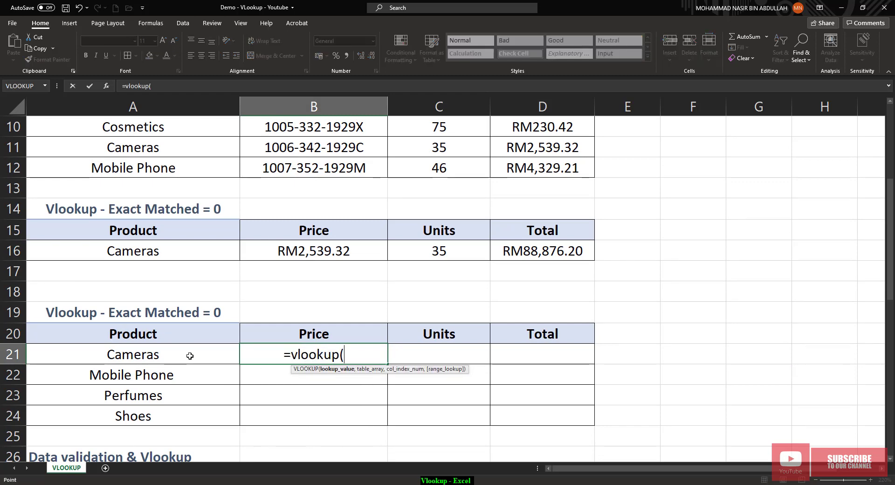
{"action": "left_click", "coordinate": [190, 356]}
{"action": "type", "text": ","}
{"action": "scroll", "coordinate": [186, 326], "scroll_direction": "up", "scroll_amount": 2}
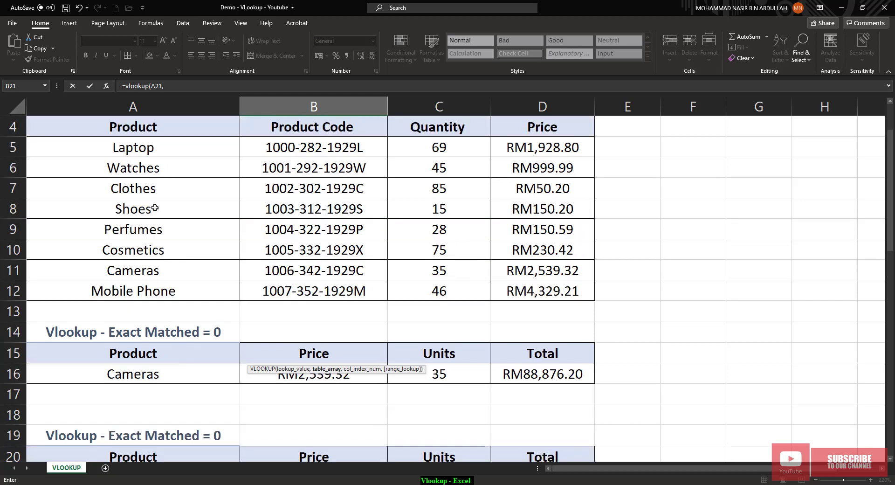
{"action": "left_click_drag", "start_coordinate": [140, 149], "coordinate": [522, 290]}
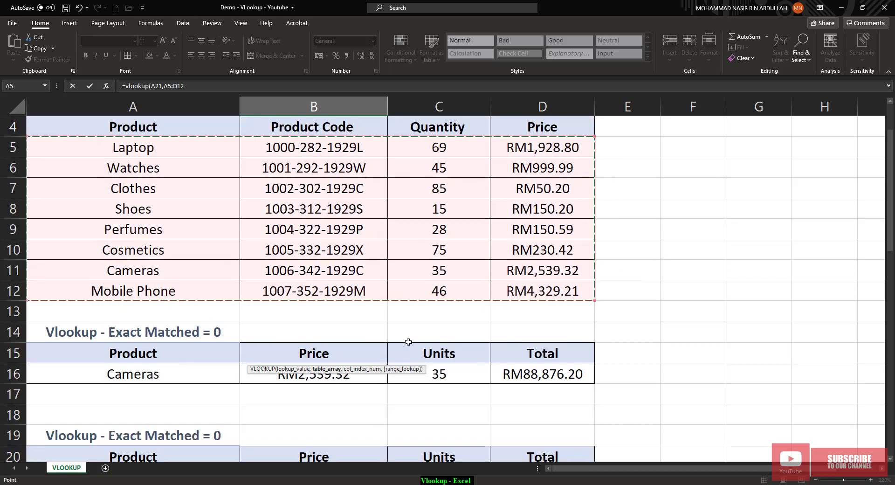
{"action": "scroll", "coordinate": [410, 342], "scroll_direction": "down", "scroll_amount": 2}
{"action": "type", "text": ","}
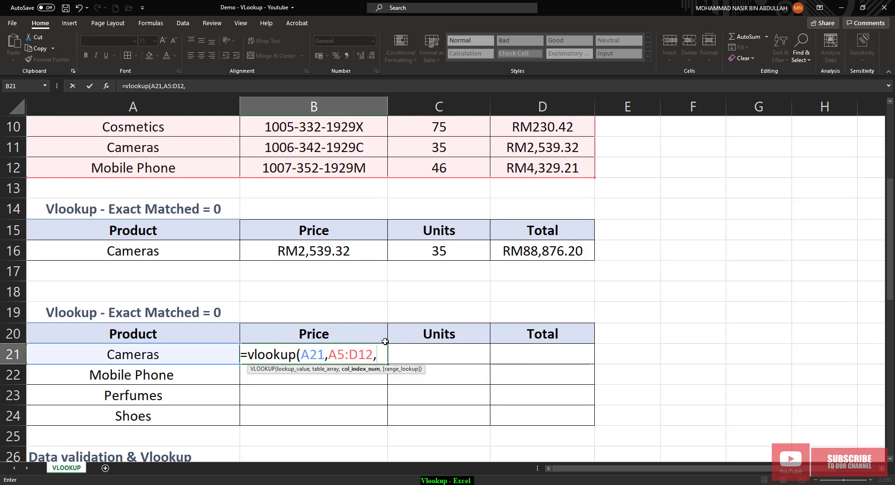
{"action": "scroll", "coordinate": [434, 314], "scroll_direction": "up", "scroll_amount": 1}
{"action": "scroll", "coordinate": [434, 314], "scroll_direction": "up", "scroll_amount": 3}
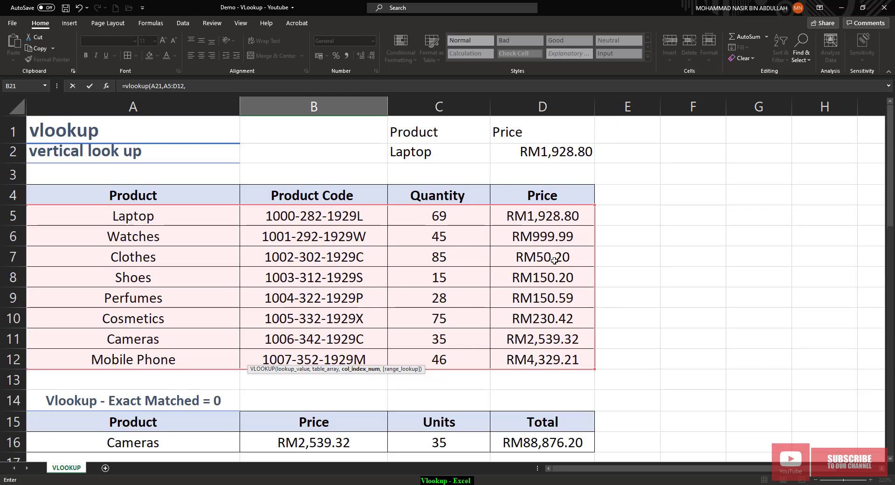
{"action": "scroll", "coordinate": [450, 340], "scroll_direction": "down", "scroll_amount": 4}
{"action": "type", "text": "4"}
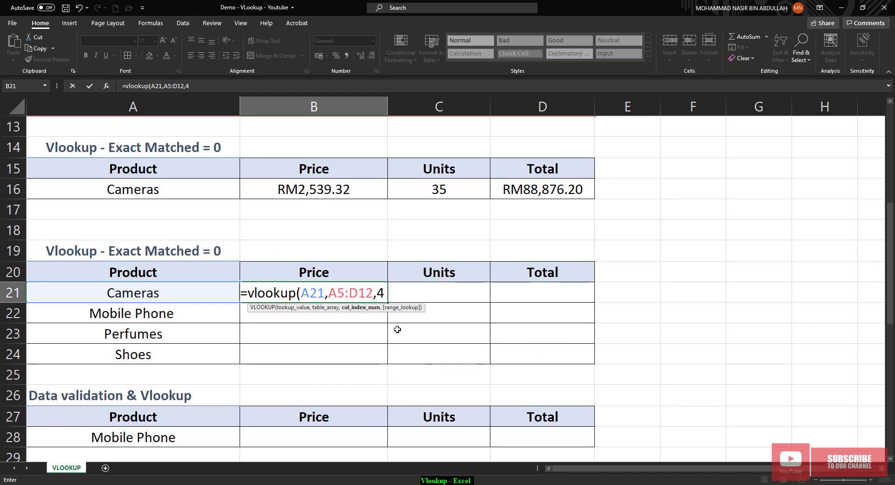
{"action": "type", "text": ",FALSE)"}
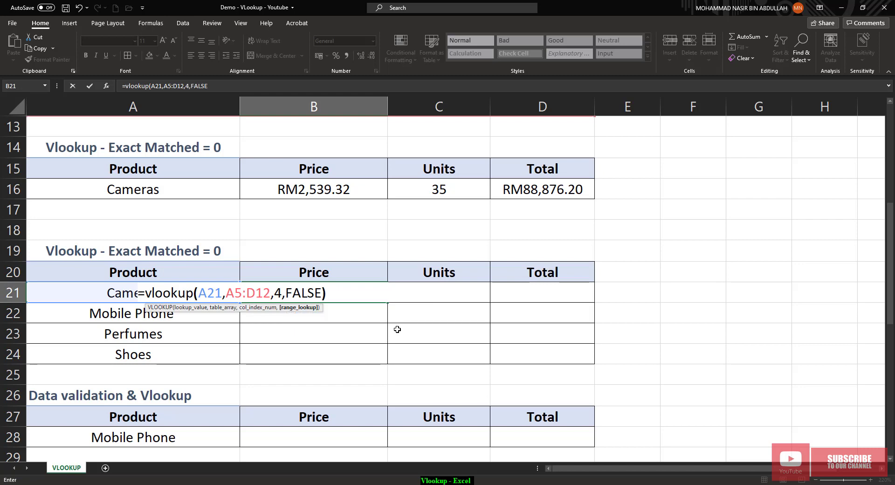
{"action": "key", "text": "Return"}
Look up the Cameras units in C21 with the exact-match formula =VLOOKUP(A21,A5:D12,3,FALSE).
{"action": "left_click", "coordinate": [410, 295]}
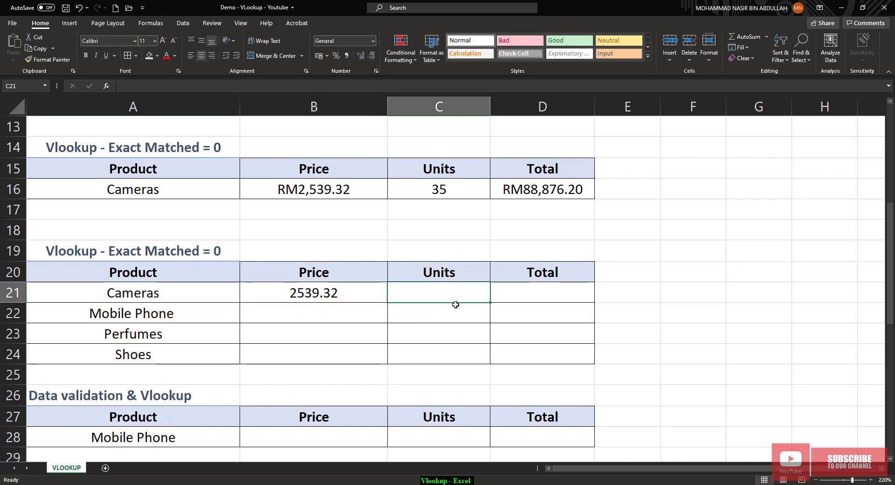
{"action": "scroll", "coordinate": [455, 304], "scroll_direction": "up", "scroll_amount": 2}
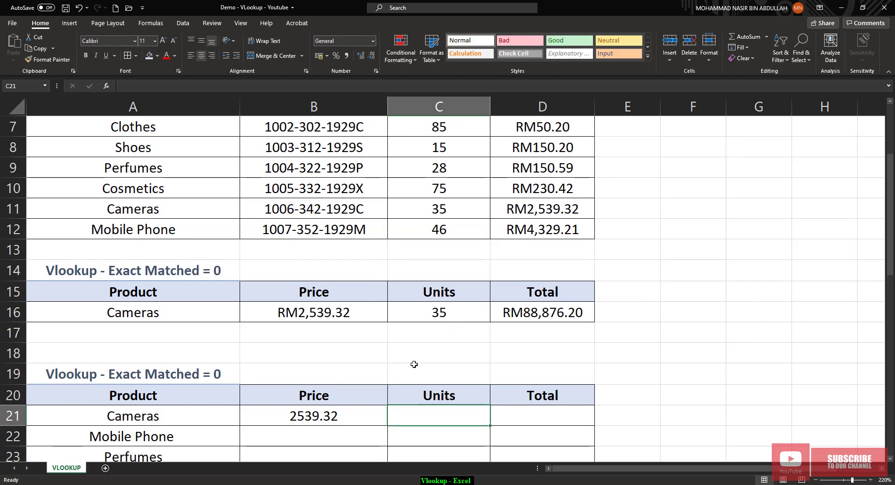
{"action": "type", "text": "=vlo"}
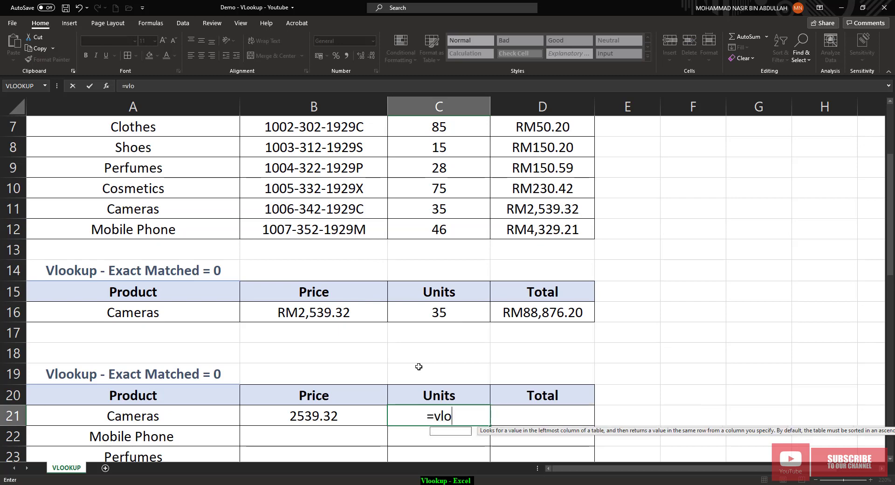
{"action": "type", "text": "okup("}
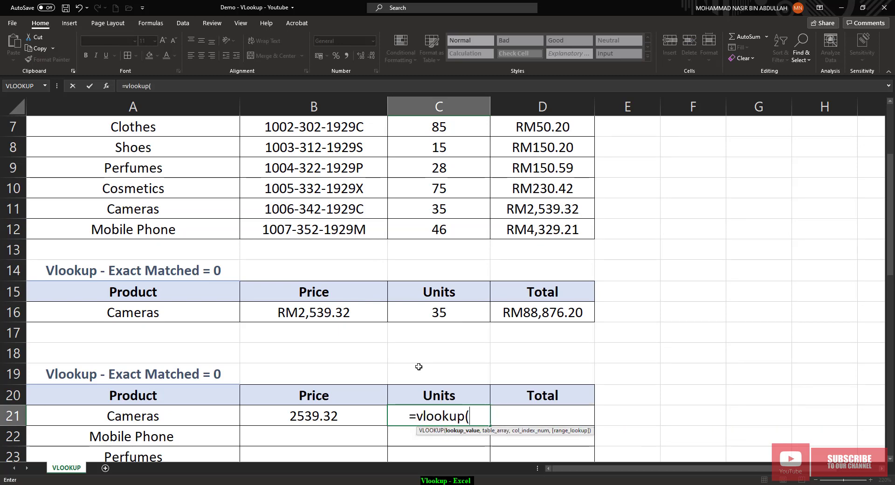
{"action": "left_click", "coordinate": [142, 416]}
{"action": "type", "text": ","}
{"action": "scroll", "coordinate": [136, 343], "scroll_direction": "up", "scroll_amount": 1}
{"action": "left_click_drag", "start_coordinate": [186, 150], "coordinate": [591, 297]}
{"action": "scroll", "coordinate": [502, 326], "scroll_direction": "down", "scroll_amount": 2}
{"action": "type", "text": ",3,"}
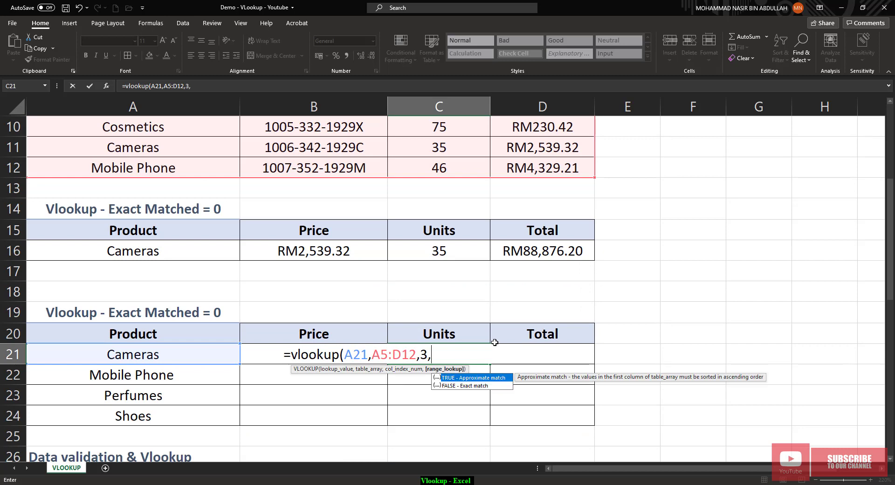
{"action": "type", "text": "FALSE)"}
{"action": "key", "text": "Return"}
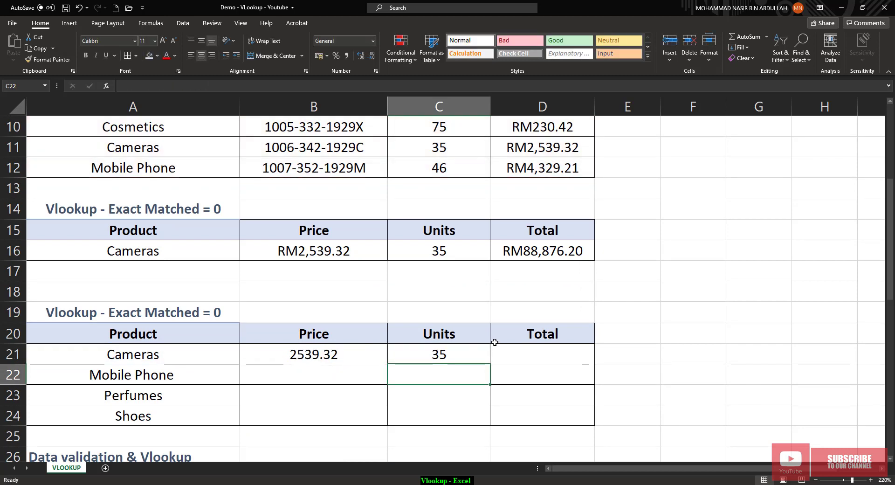
Try to fill the price formula from B21 down to B24.
{"action": "scroll", "coordinate": [366, 340], "scroll_direction": "up", "scroll_amount": 1}
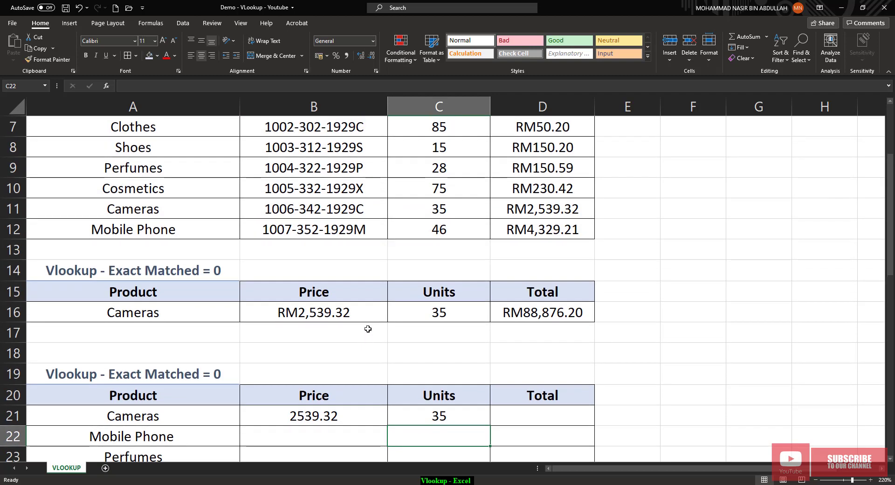
{"action": "scroll", "coordinate": [366, 298], "scroll_direction": "down", "scroll_amount": 1}
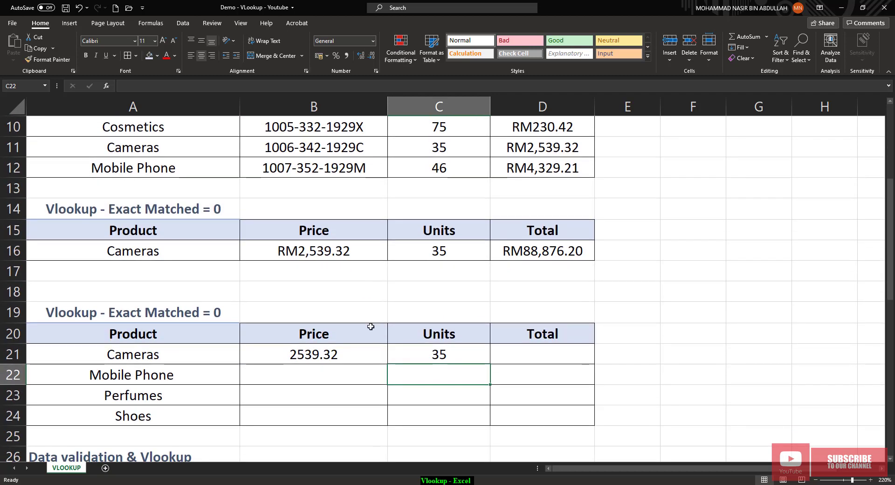
{"action": "left_click", "coordinate": [371, 348]}
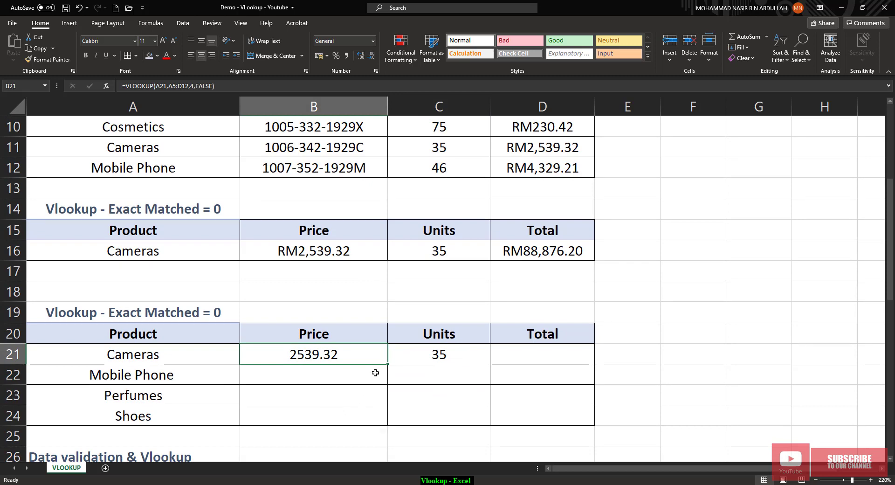
{"action": "left_click_drag", "start_coordinate": [389, 365], "coordinate": [384, 422]}
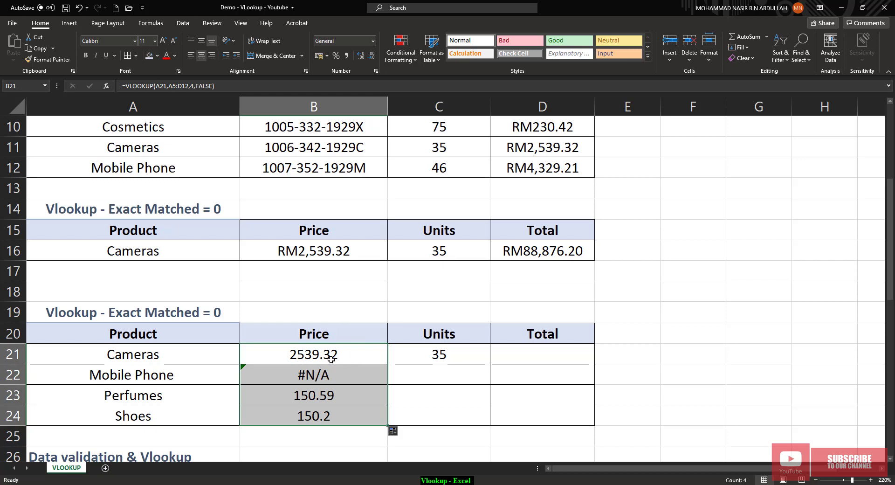
Compare the table ranges referenced by the price formulas in B21 and B22 against the product table.
{"action": "scroll", "coordinate": [328, 354], "scroll_direction": "up", "scroll_amount": 2}
{"action": "scroll", "coordinate": [336, 354], "scroll_direction": "down", "scroll_amount": 1}
{"action": "scroll", "coordinate": [343, 360], "scroll_direction": "down", "scroll_amount": 1}
{"action": "left_click", "coordinate": [353, 354]}
{"action": "double_click", "coordinate": [354, 355]}
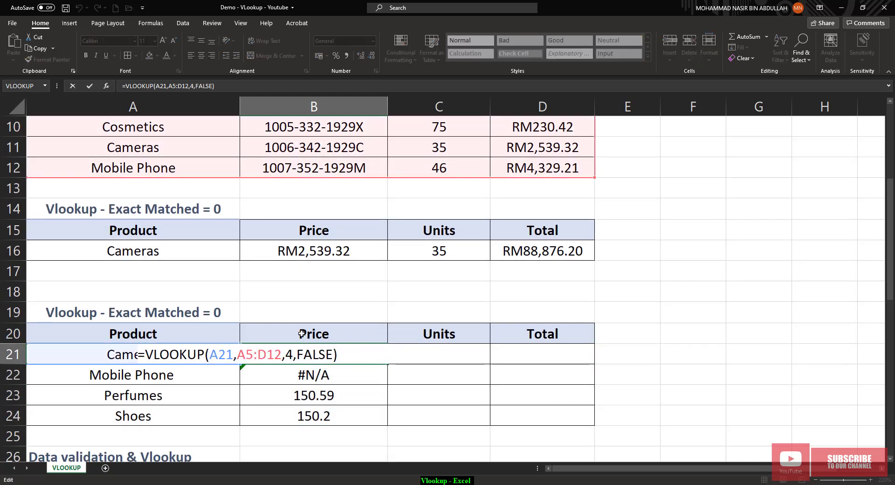
{"action": "scroll", "coordinate": [311, 334], "scroll_direction": "up", "scroll_amount": 1}
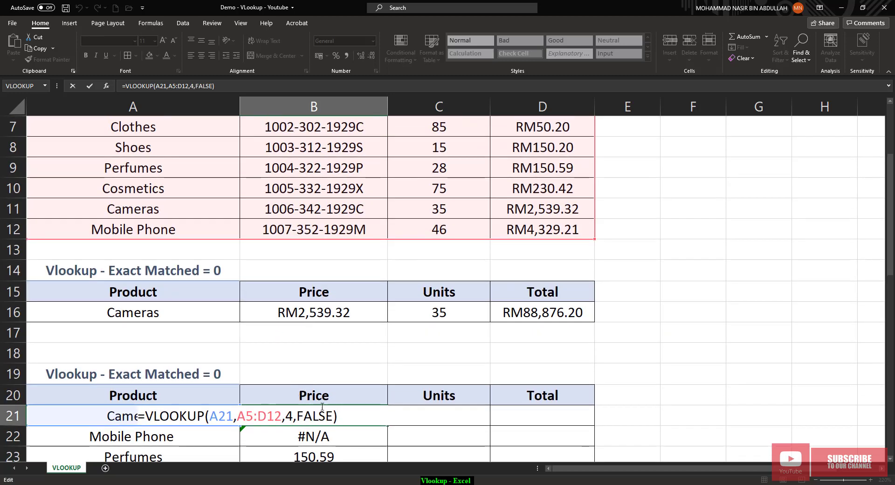
{"action": "scroll", "coordinate": [323, 407], "scroll_direction": "up", "scroll_amount": 1}
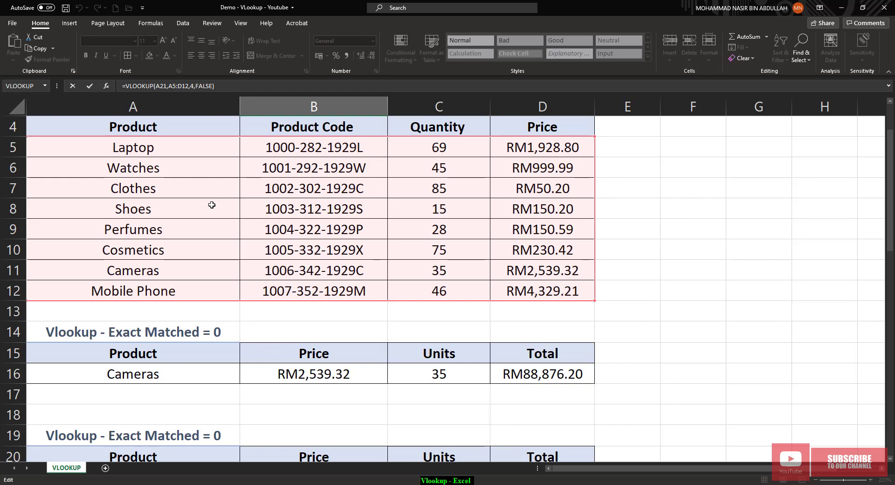
{"action": "key", "text": "Escape"}
{"action": "double_click", "coordinate": [321, 333]}
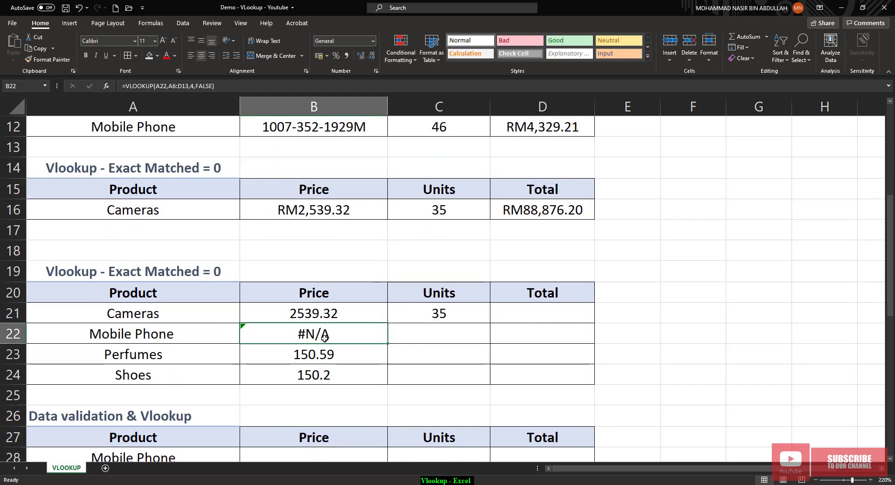
{"action": "scroll", "coordinate": [337, 301], "scroll_direction": "up", "scroll_amount": 2}
{"action": "scroll", "coordinate": [301, 221], "scroll_direction": "up", "scroll_amount": 1}
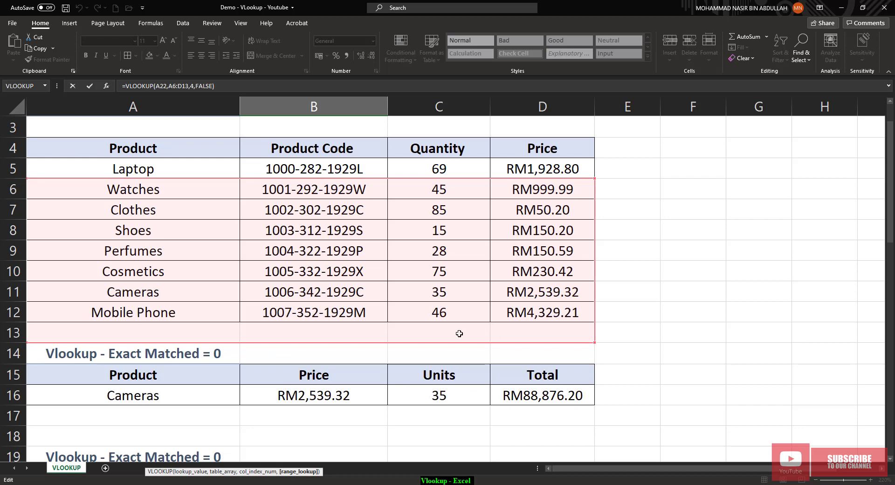
{"action": "scroll", "coordinate": [536, 317], "scroll_direction": "down", "scroll_amount": 2}
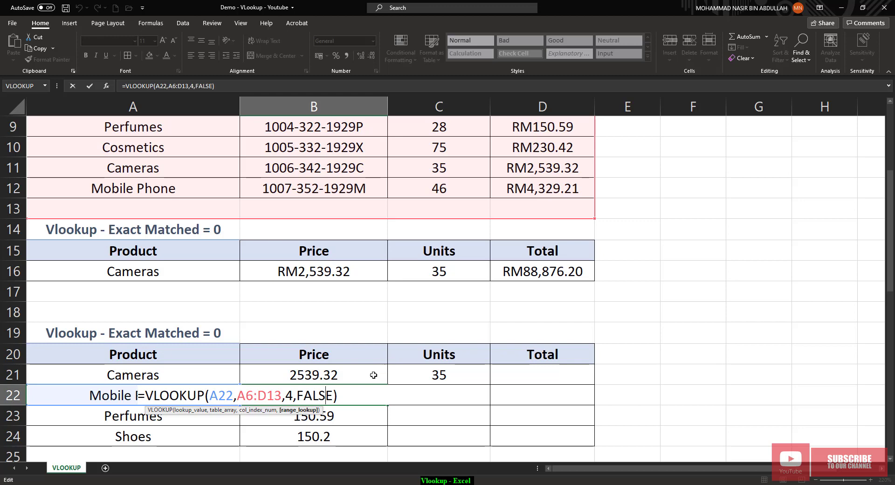
{"action": "key", "text": "ctrl+Return"}
Make the table range in the B21 price formula absolute so it reads =VLOOKUP(A21,$A$5:$D$12,4,FALSE).
{"action": "double_click", "coordinate": [331, 373]}
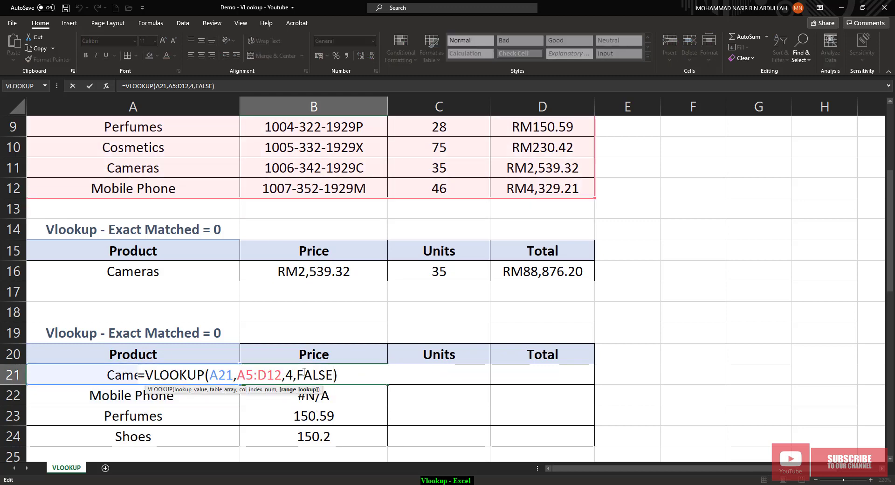
{"action": "left_click", "coordinate": [246, 378]}
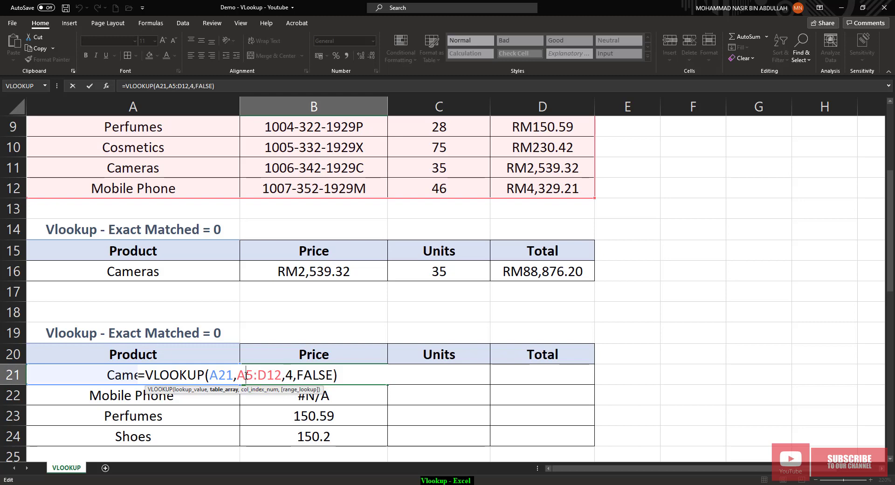
{"action": "double_click", "coordinate": [240, 375]}
{"action": "key", "text": "F4"}
{"action": "left_click", "coordinate": [275, 375]}
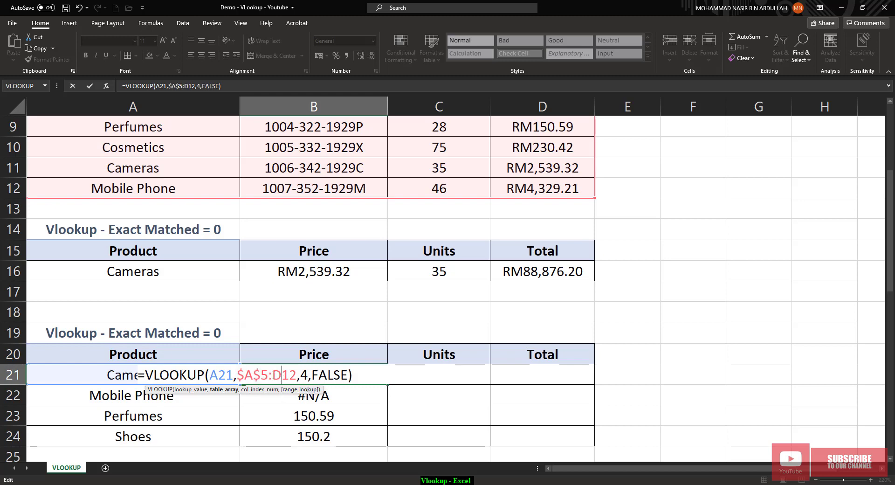
{"action": "left_click_drag", "start_coordinate": [272, 376], "coordinate": [296, 375]}
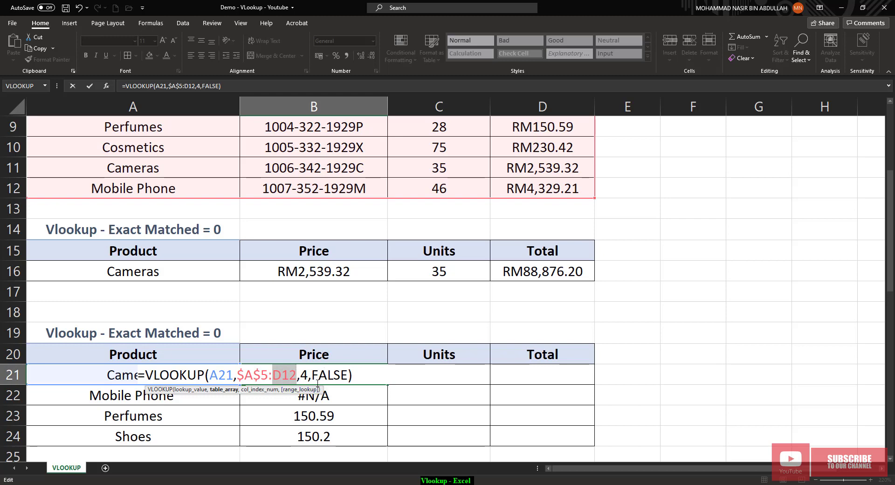
{"action": "key", "text": "F4"}
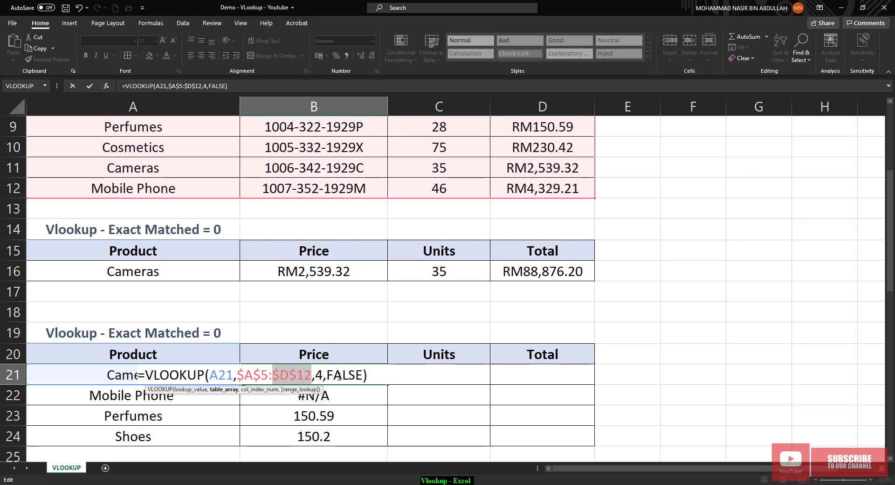
{"action": "key", "text": "Return"}
Fill the absolute-range price formula from B21 down to B24 for the remaining products.
{"action": "left_click", "coordinate": [354, 377]}
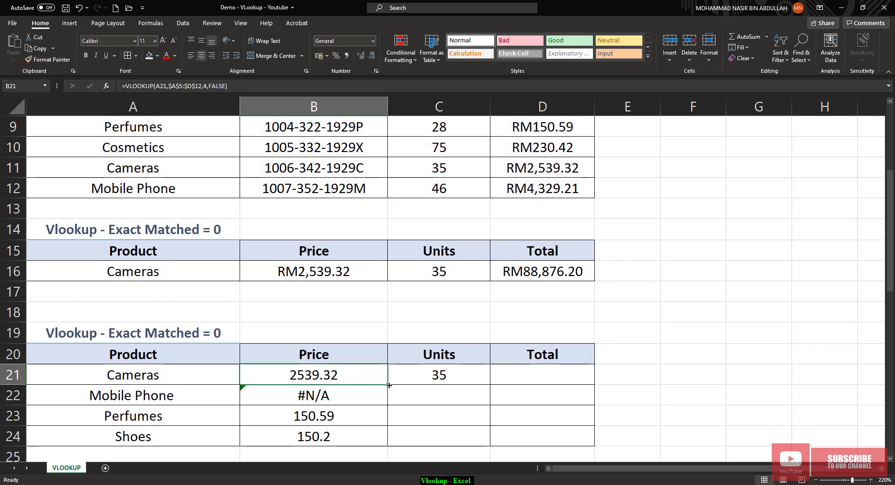
{"action": "left_click_drag", "start_coordinate": [389, 386], "coordinate": [377, 443]}
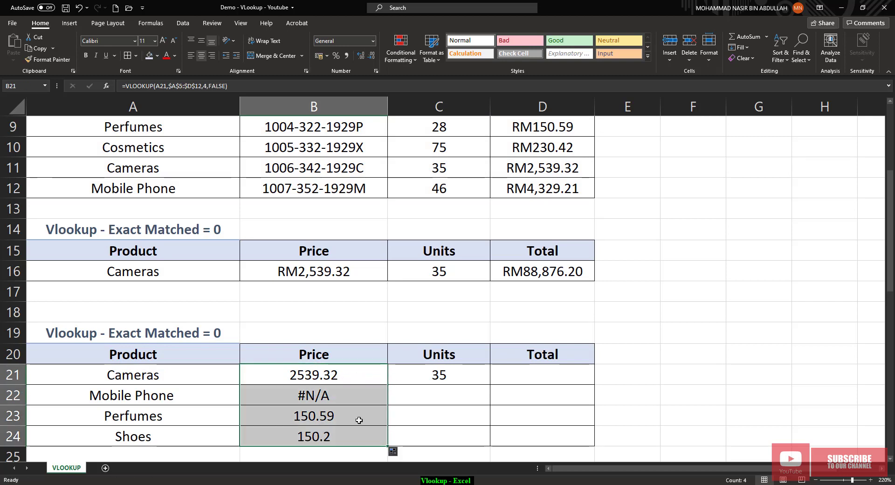
{"action": "left_click", "coordinate": [355, 377]}
{"action": "left_click_drag", "start_coordinate": [389, 384], "coordinate": [381, 443]}
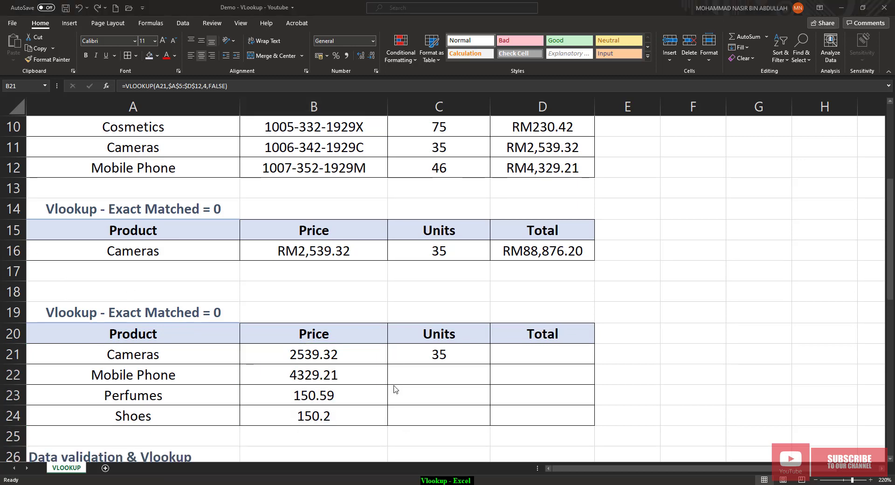
{"action": "left_click", "coordinate": [379, 353]}
{"action": "left_click_drag", "start_coordinate": [387, 366], "coordinate": [382, 422]}
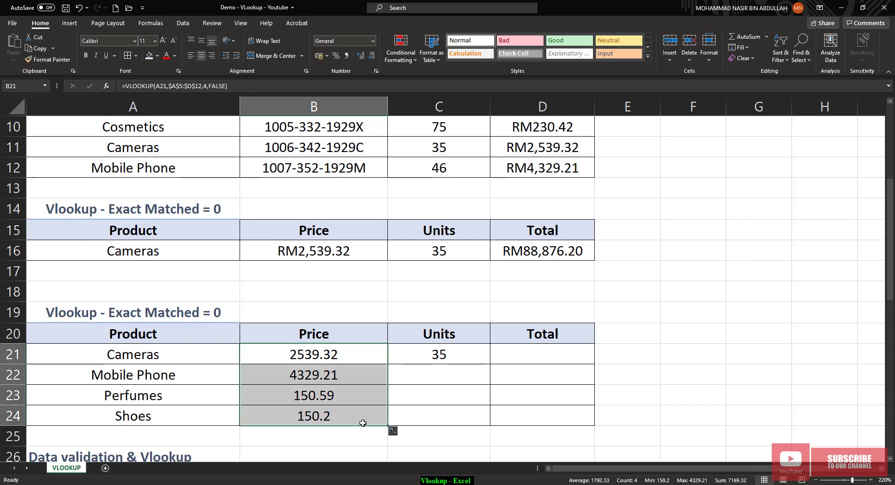
{"action": "double_click", "coordinate": [349, 359]}
{"action": "key", "text": "Return"}
Make the table range in the C21 units formula absolute as $A$5:$D$12 and fill the formula down to C24.
{"action": "left_click", "coordinate": [424, 355]}
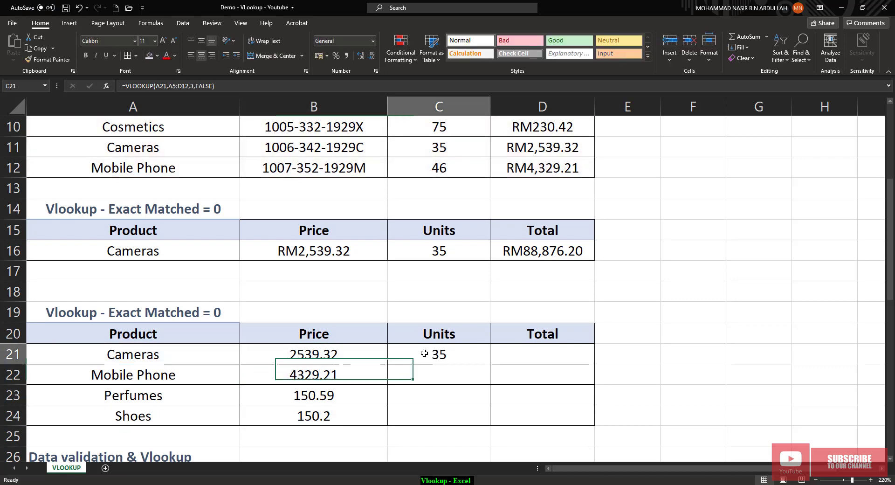
{"action": "double_click", "coordinate": [425, 354]}
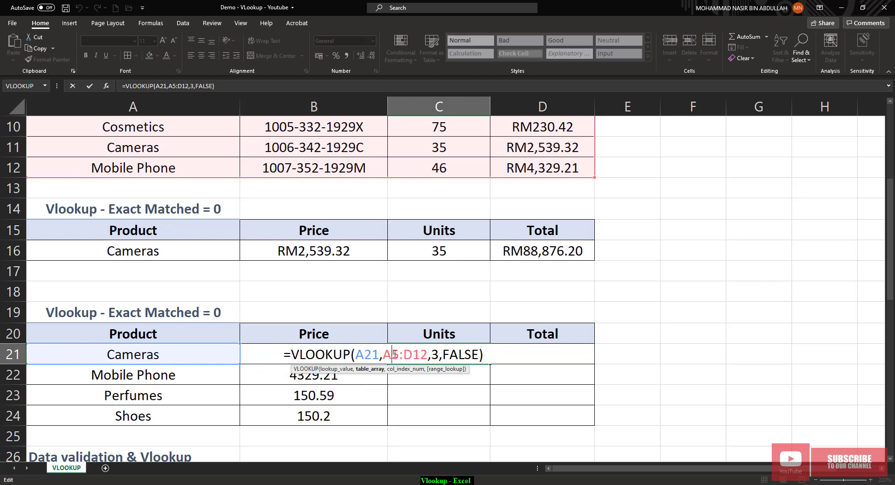
{"action": "key", "text": "F4"}
{"action": "left_click", "coordinate": [433, 355]}
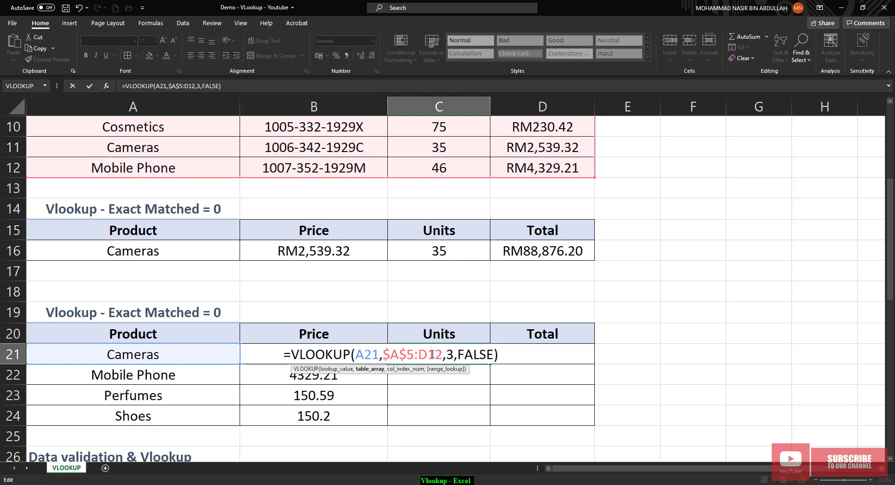
{"action": "key", "text": "F4"}
{"action": "key", "text": "ctrl+Return"}
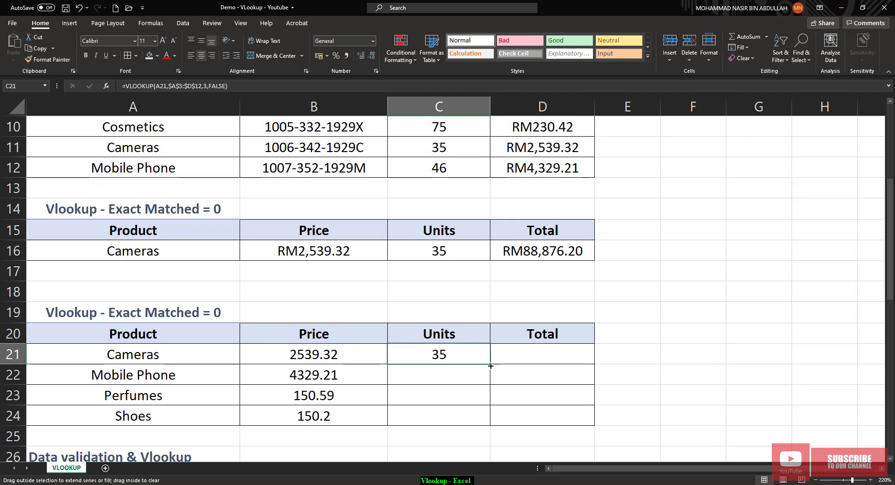
{"action": "left_click_drag", "start_coordinate": [491, 374], "coordinate": [490, 424]}
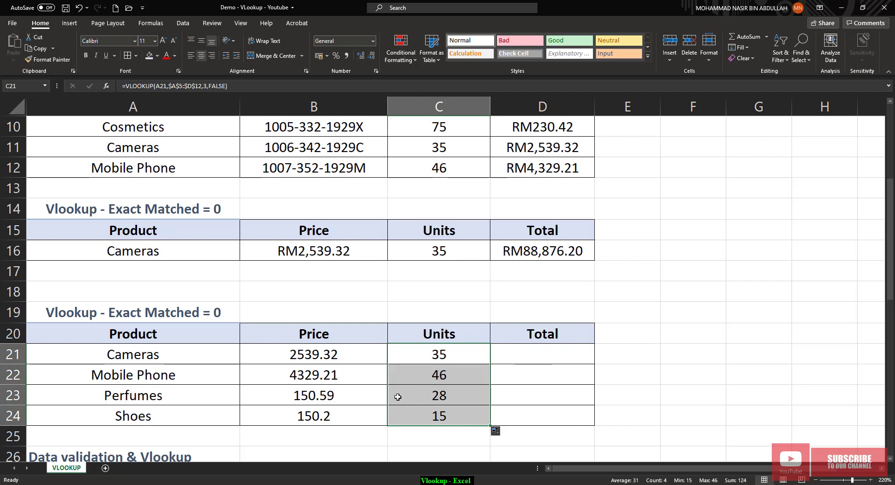
Calculate the Cameras total in D21 with =B21*C21 and fill the formula down to D24.
{"action": "left_click", "coordinate": [556, 353]}
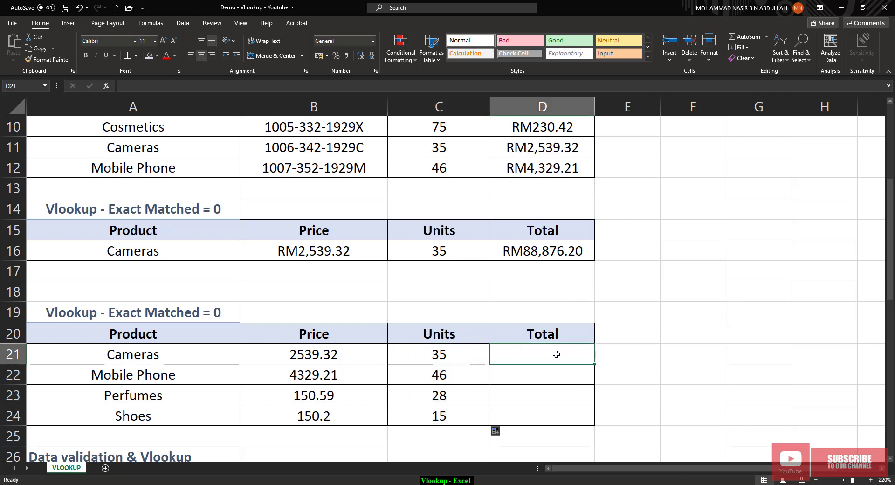
{"action": "type", "text": "="}
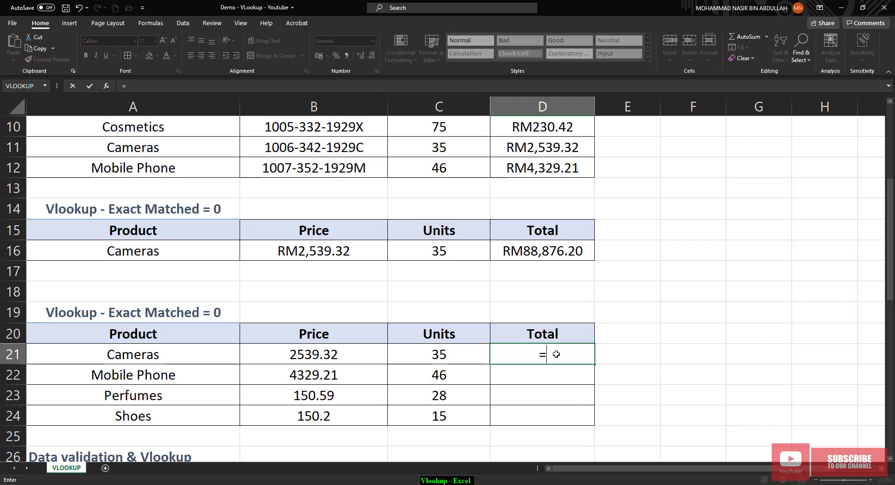
{"action": "left_click", "coordinate": [312, 357]}
{"action": "type", "text": "8"}
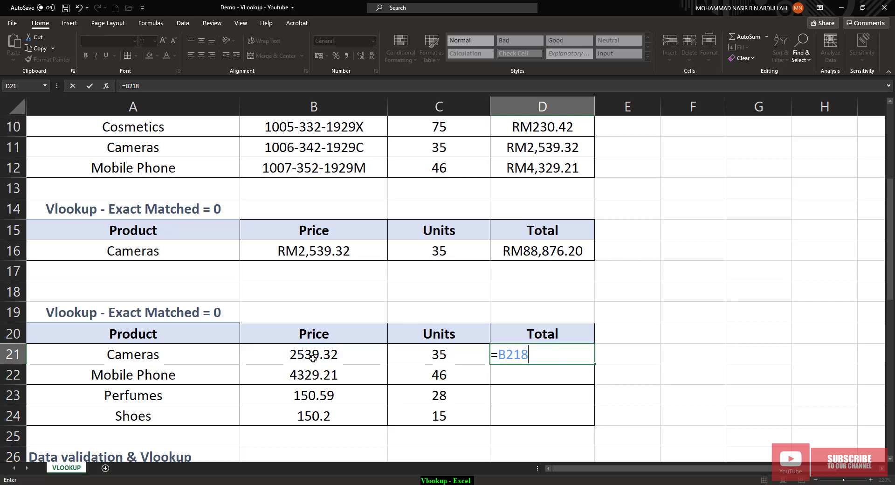
{"action": "key", "text": "BackSpace"}
{"action": "type", "text": "*"}
{"action": "left_click", "coordinate": [434, 346]}
{"action": "key", "text": "Return"}
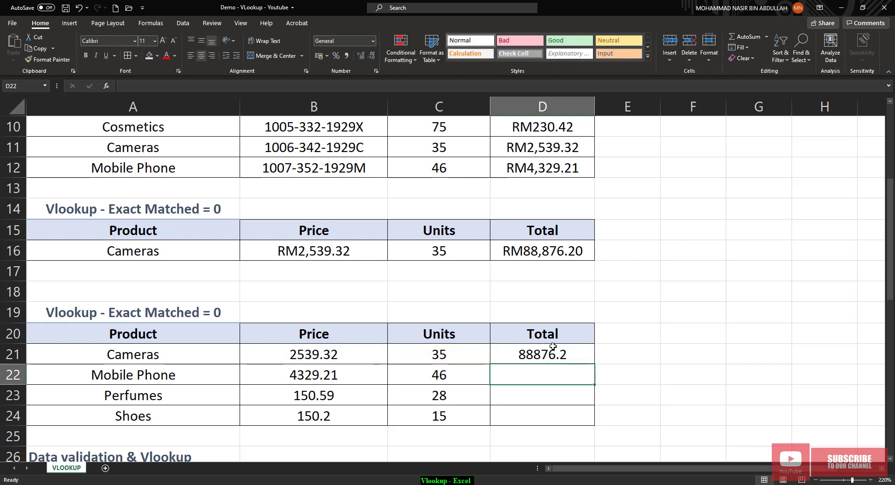
{"action": "left_click", "coordinate": [578, 356]}
{"action": "double_click", "coordinate": [594, 364]}
Format the prices in B21:B24 as Currency with two decimal places and the RM symbol.
{"action": "left_click_drag", "start_coordinate": [332, 361], "coordinate": [339, 416]}
{"action": "right_click", "coordinate": [339, 416]}
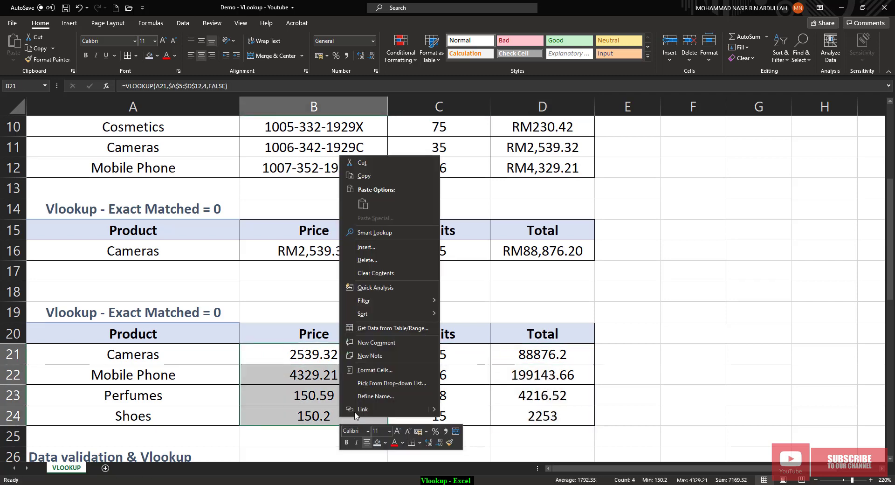
{"action": "left_click", "coordinate": [390, 369]}
{"action": "left_click", "coordinate": [300, 306]}
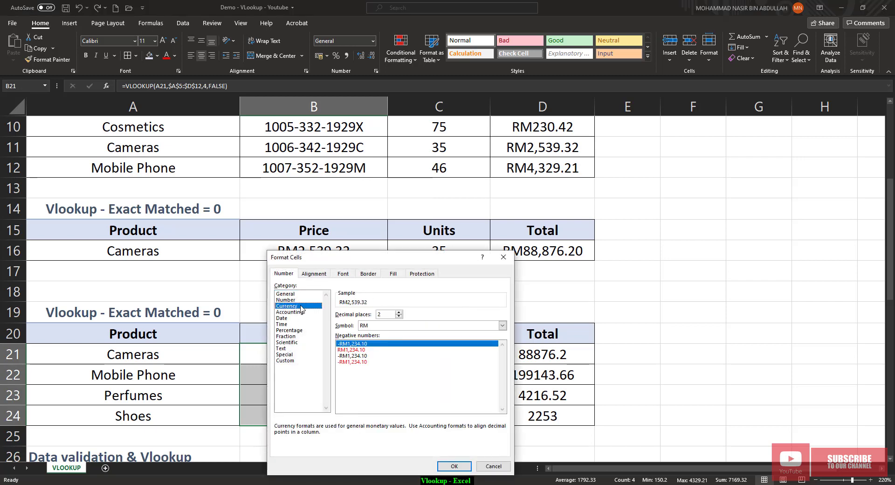
{"action": "left_click", "coordinate": [454, 466]}
Format the totals in D21:D24 as Currency with two decimal places and the RM symbol.
{"action": "left_click_drag", "start_coordinate": [531, 358], "coordinate": [540, 419]}
{"action": "right_click", "coordinate": [540, 418]}
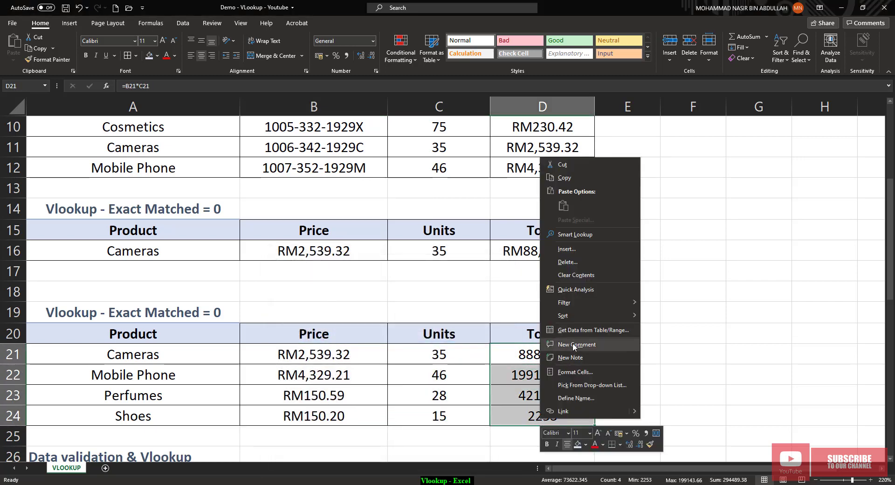
{"action": "left_click", "coordinate": [575, 372]}
{"action": "left_click", "coordinate": [490, 309]}
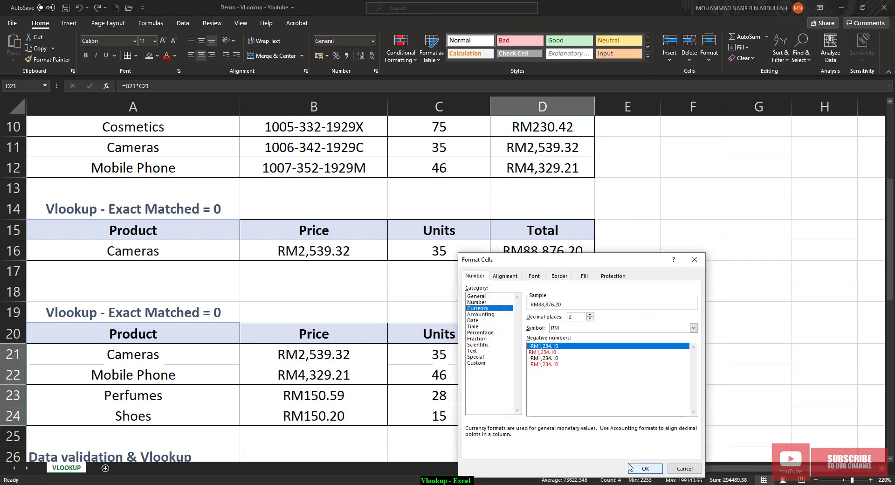
{"action": "left_click", "coordinate": [645, 469]}
{"action": "left_click", "coordinate": [530, 326]}
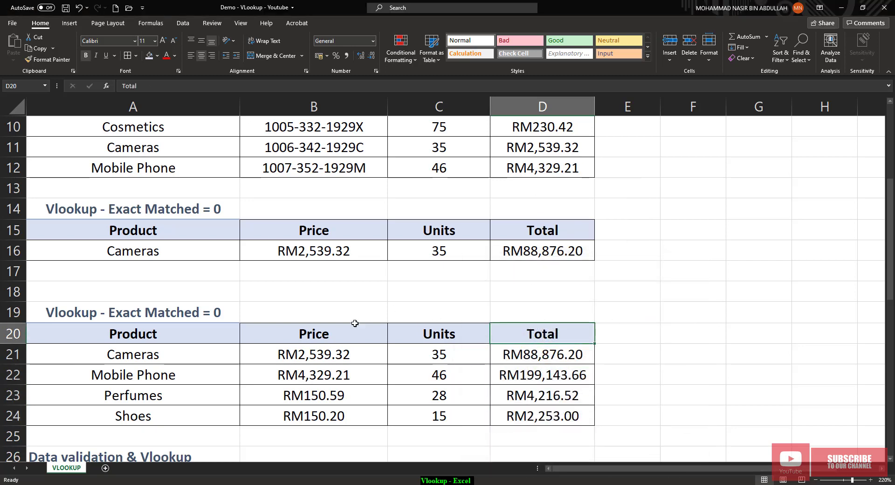
{"action": "scroll", "coordinate": [327, 321], "scroll_direction": "down", "scroll_amount": 3}
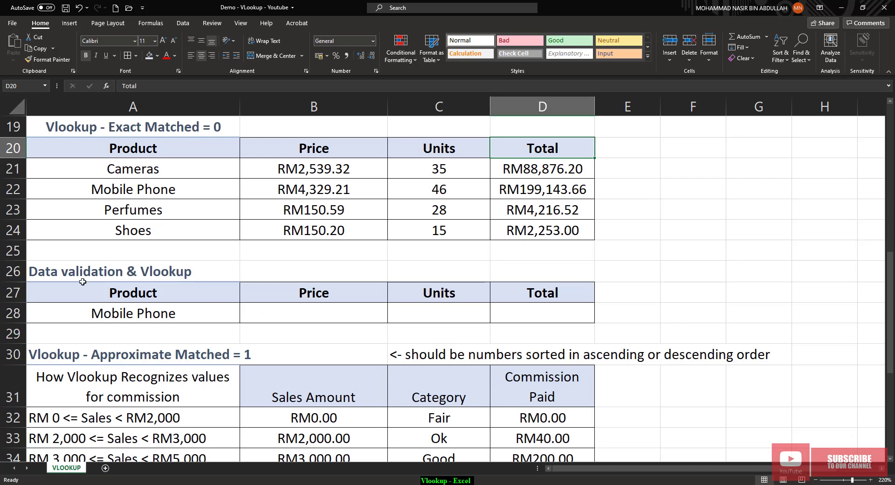
{"action": "left_click_drag", "start_coordinate": [89, 291], "coordinate": [562, 313]}
{"action": "left_click", "coordinate": [157, 313]}
{"action": "left_click_drag", "start_coordinate": [131, 289], "coordinate": [520, 309]}
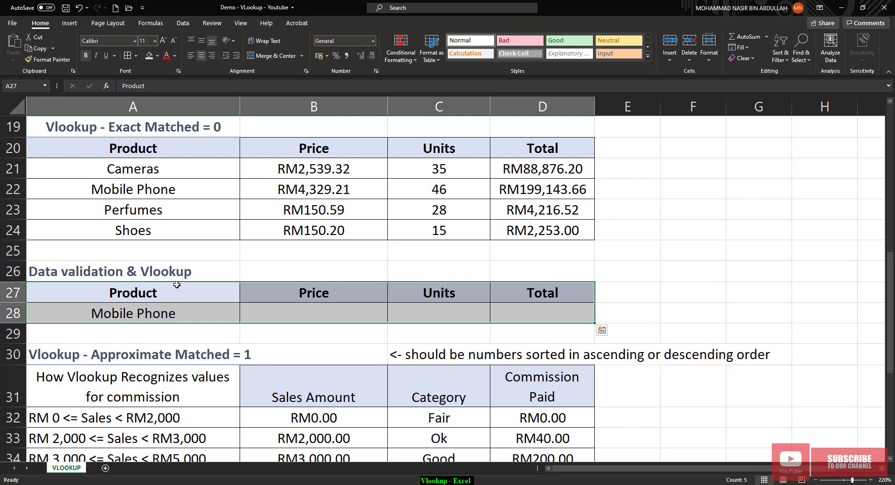
Replace the product in A16 of the first exact-match table with Perfumes.
{"action": "left_click", "coordinate": [166, 321]}
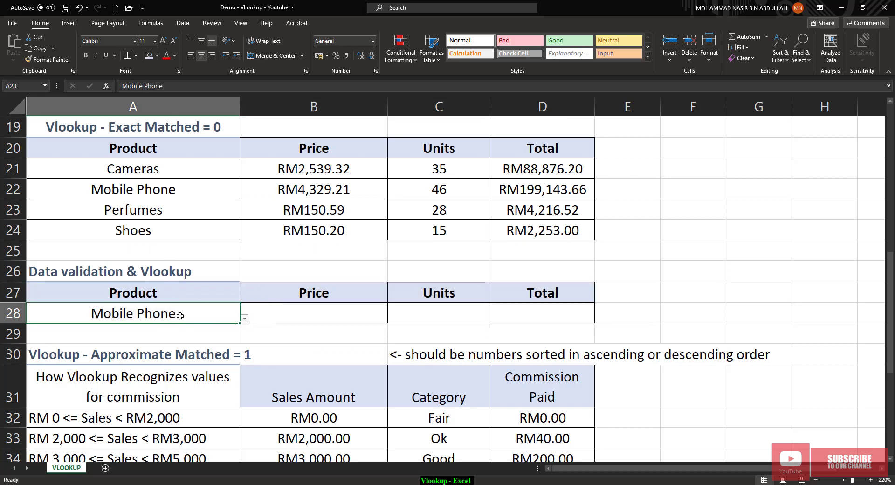
{"action": "scroll", "coordinate": [143, 297], "scroll_direction": "up", "scroll_amount": 1}
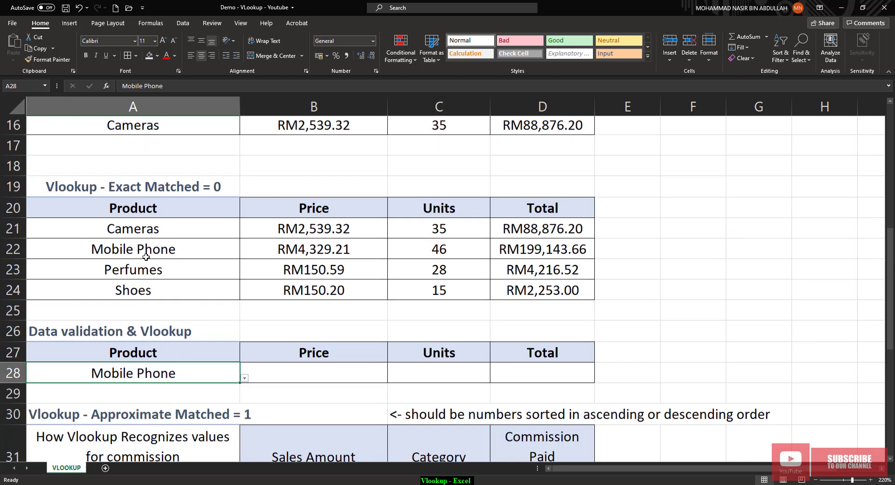
{"action": "scroll", "coordinate": [160, 210], "scroll_direction": "up", "scroll_amount": 1}
{"action": "left_click", "coordinate": [153, 190]}
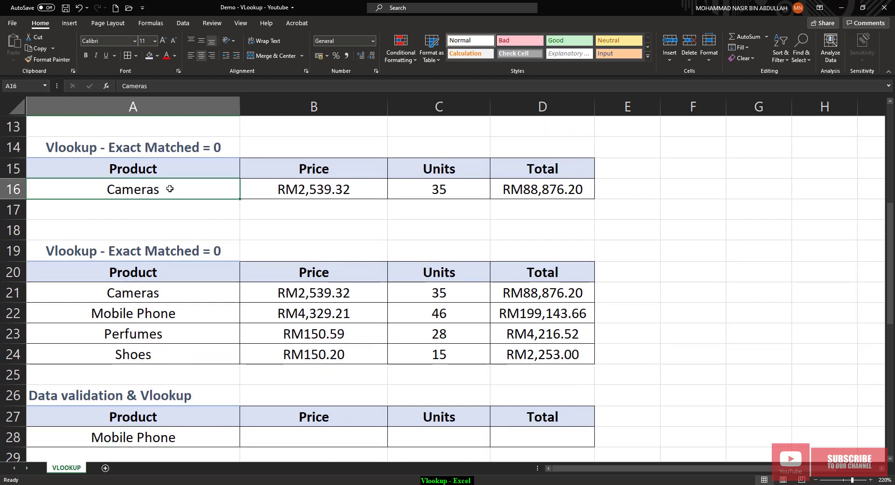
{"action": "double_click", "coordinate": [171, 189]}
{"action": "double_click", "coordinate": [171, 189]}
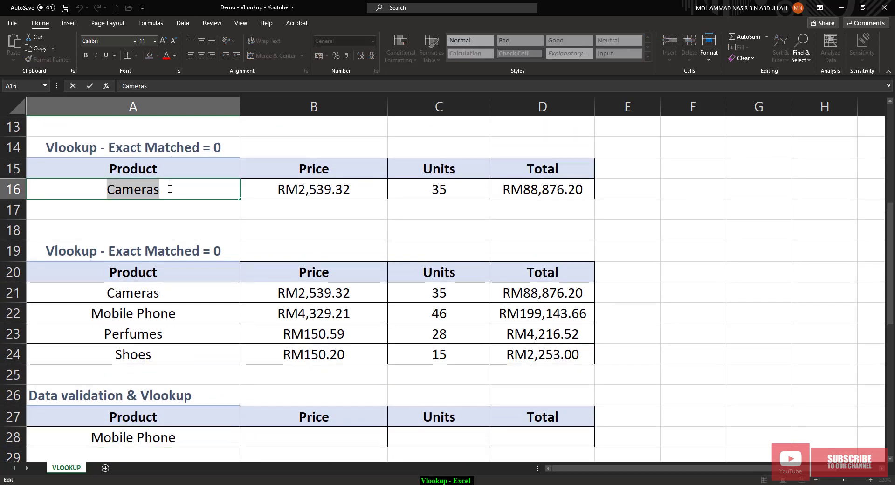
{"action": "type", "text": "Perfumes"}
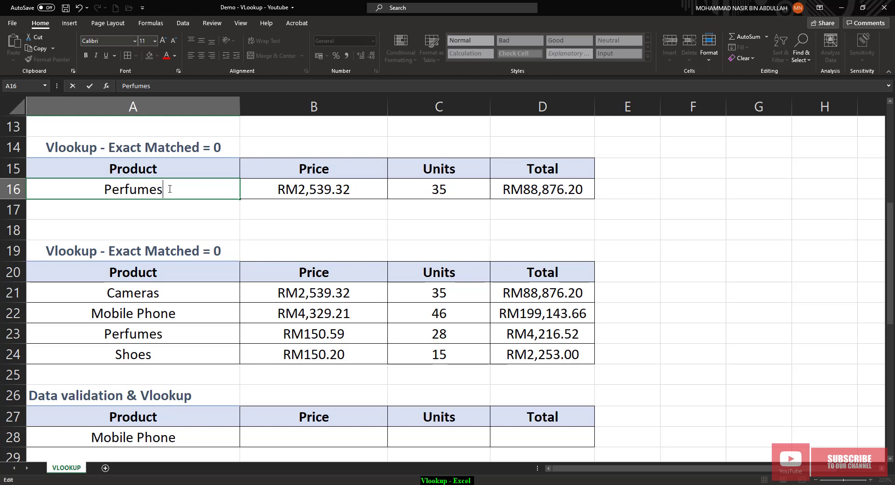
{"action": "key", "text": "Return"}
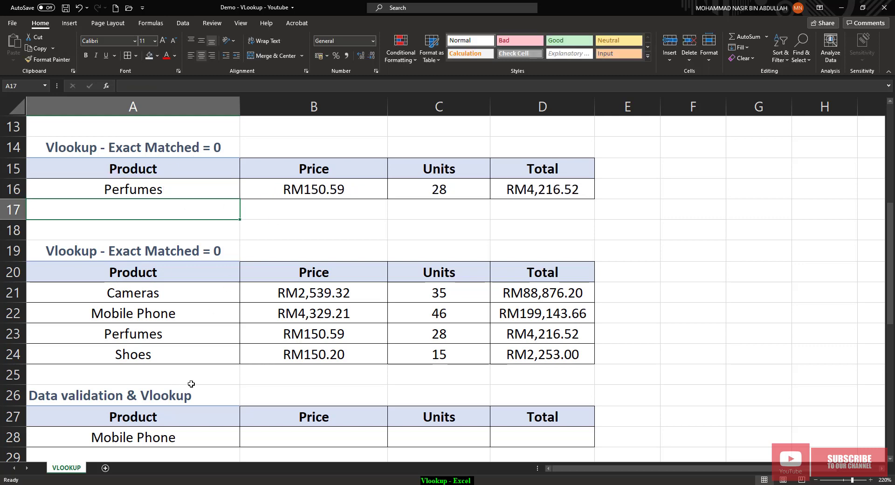
Try the product drop-down in A28 by choosing Perfumes and then Cameras.
{"action": "scroll", "coordinate": [188, 385], "scroll_direction": "down", "scroll_amount": 2}
{"action": "left_click", "coordinate": [235, 313]}
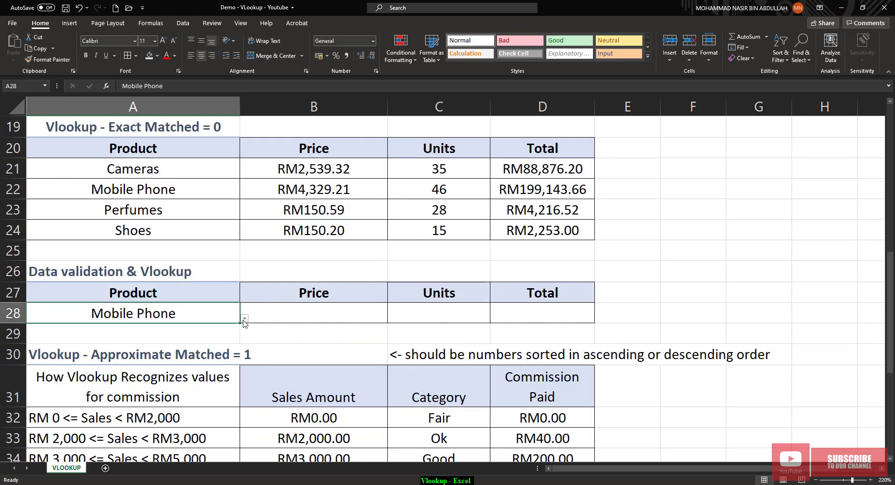
{"action": "left_click", "coordinate": [244, 318]}
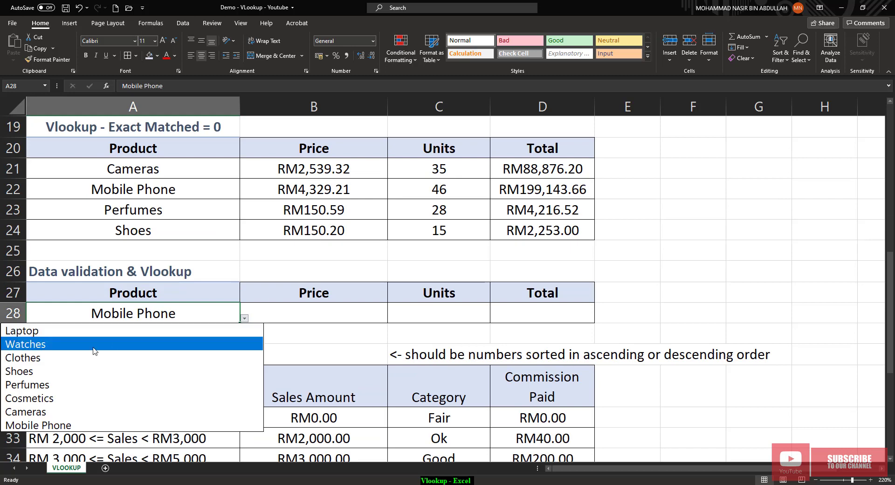
{"action": "left_click", "coordinate": [68, 385]}
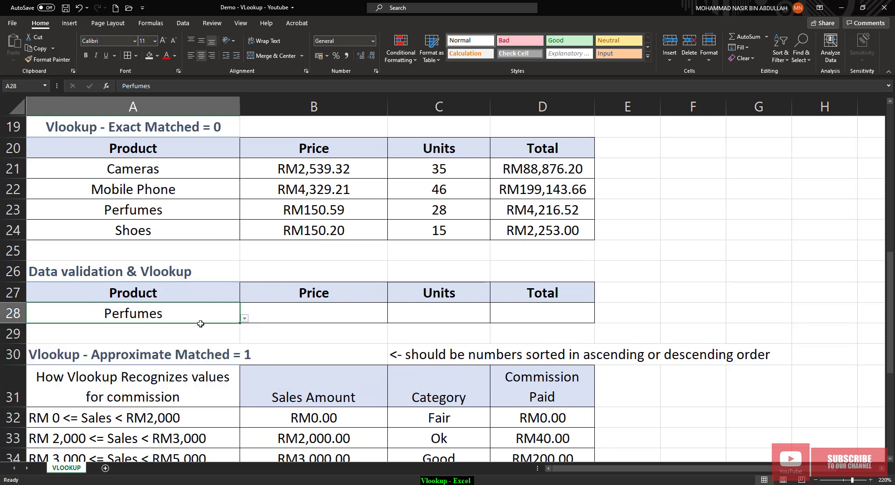
{"action": "left_click", "coordinate": [244, 319]}
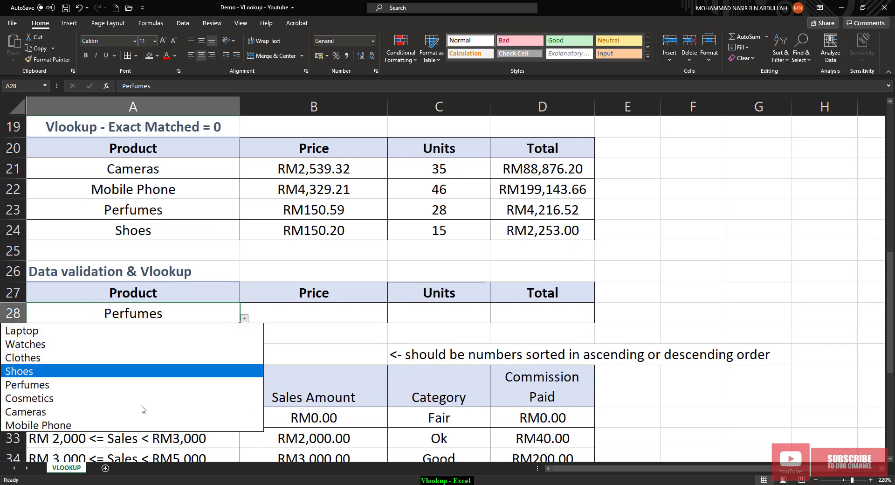
{"action": "left_click", "coordinate": [140, 405]}
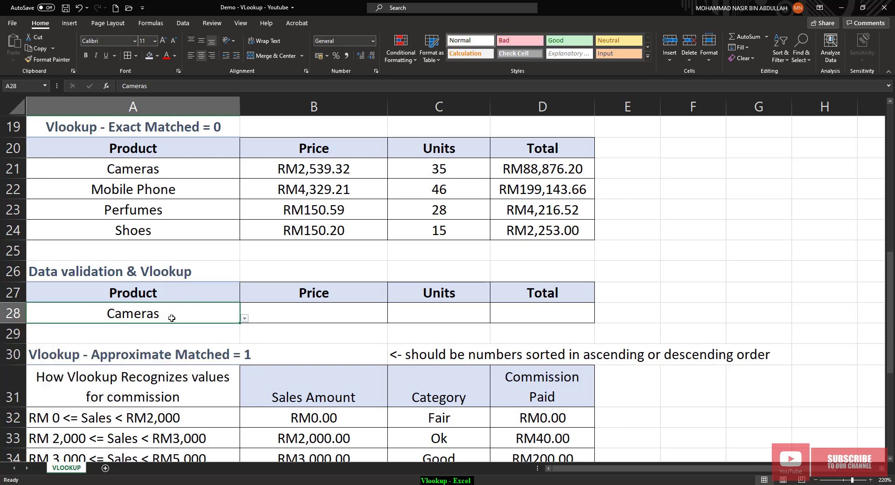
Clear the contents of A28 and reset all of its existing data validation settings.
{"action": "right_click", "coordinate": [213, 315]}
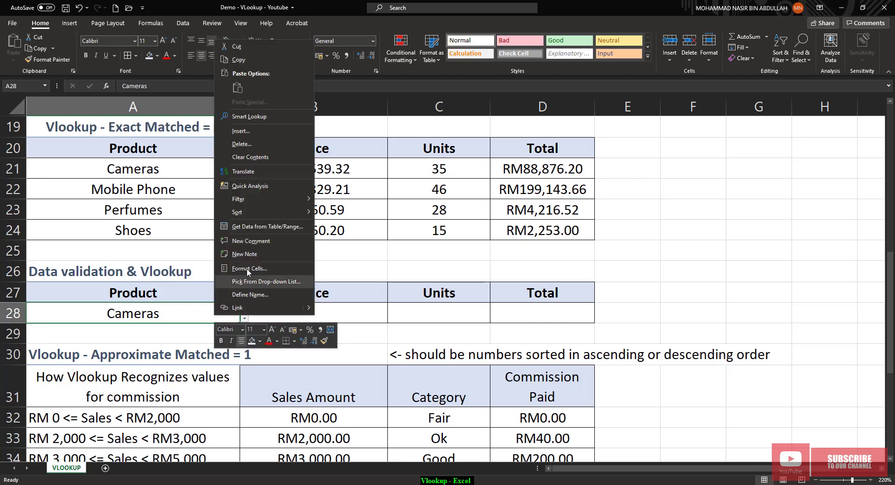
{"action": "left_click", "coordinate": [250, 157]}
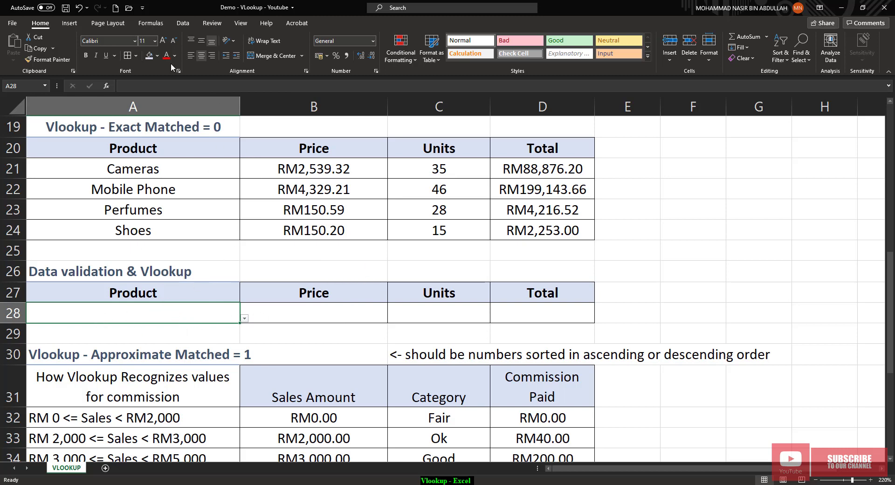
{"action": "left_click", "coordinate": [183, 24]}
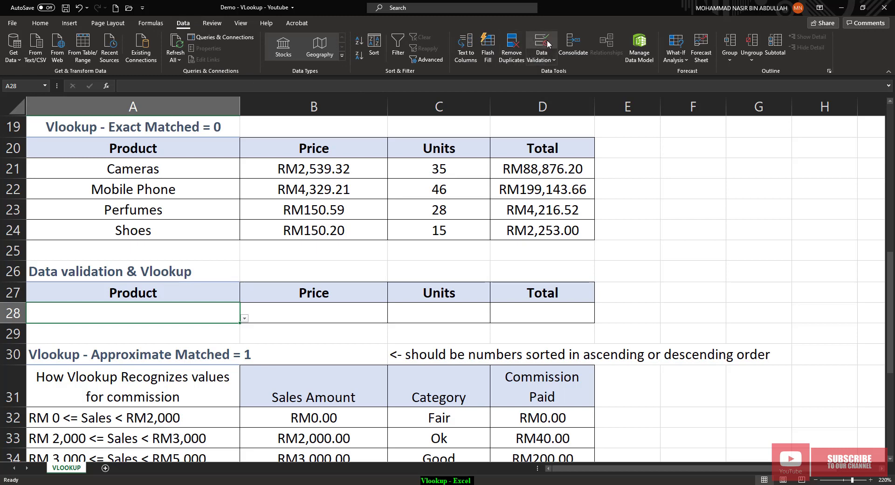
{"action": "left_click", "coordinate": [553, 61]}
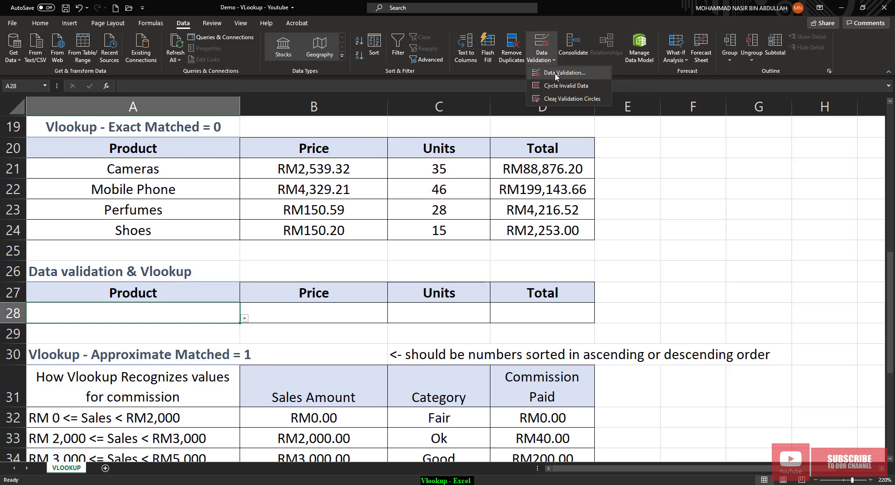
{"action": "left_click", "coordinate": [555, 73]}
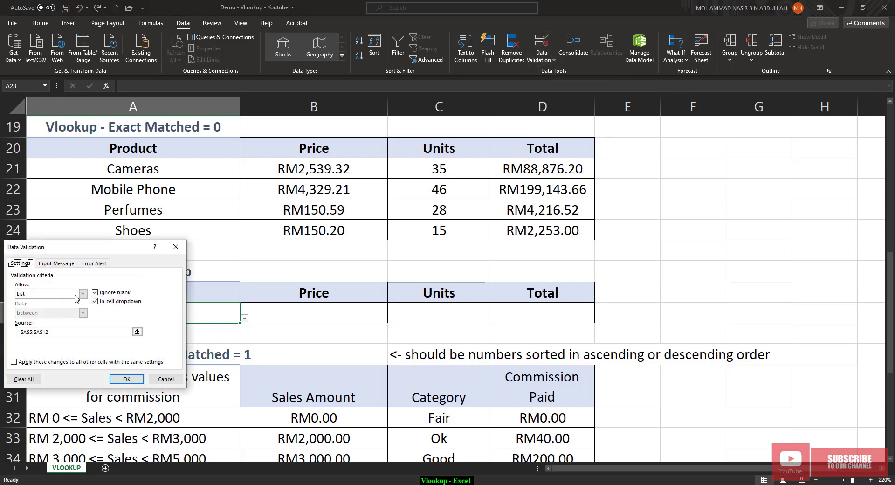
{"action": "left_click", "coordinate": [23, 379]}
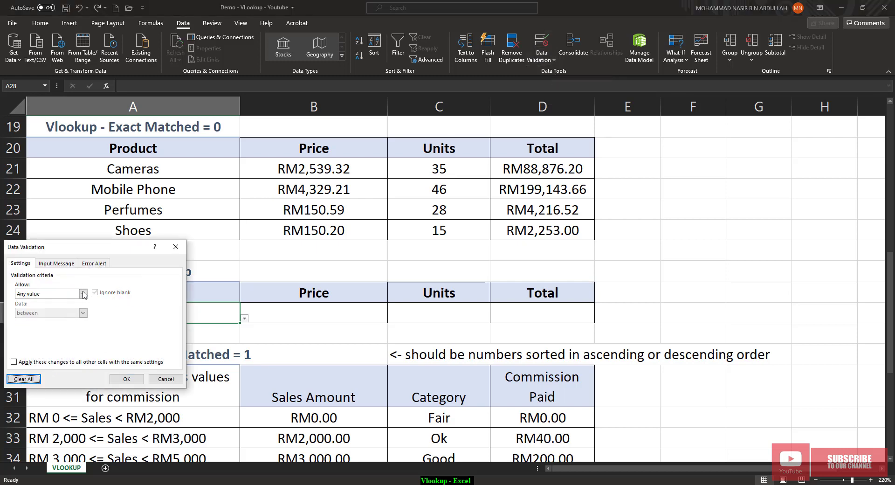
Set the data validation of A28 to allow a List with the product names =$A$5:$A$12 as its source.
{"action": "left_click_drag", "start_coordinate": [105, 253], "coordinate": [312, 184]}
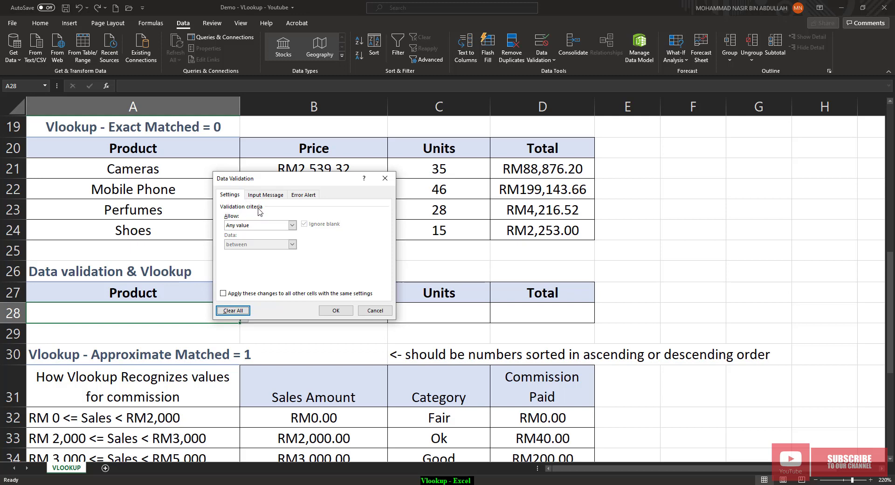
{"action": "left_click", "coordinate": [292, 225]}
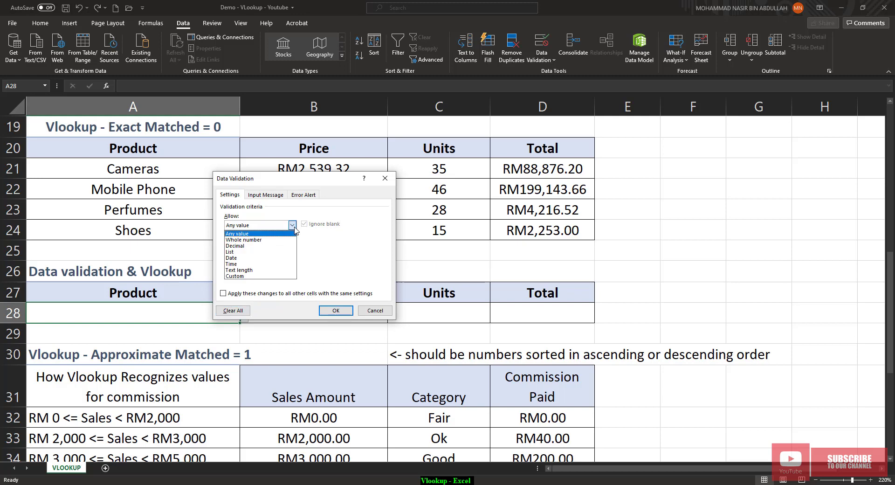
{"action": "left_click", "coordinate": [234, 252]}
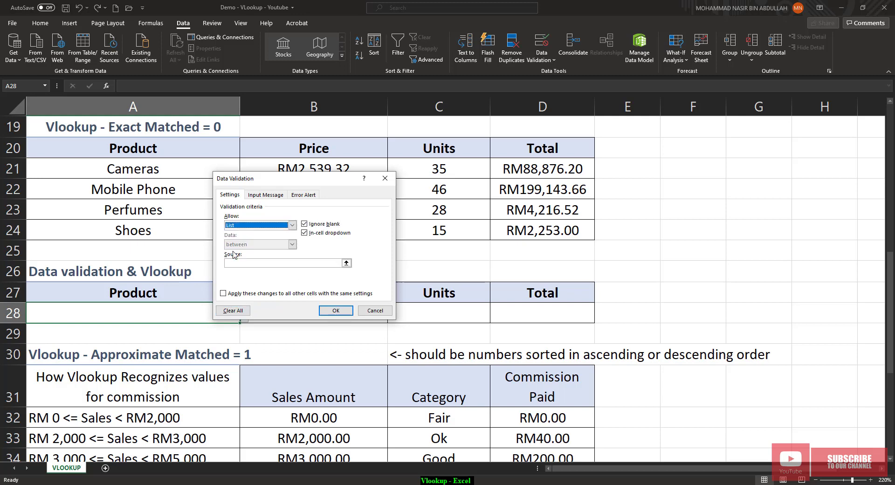
{"action": "left_click", "coordinate": [292, 225]}
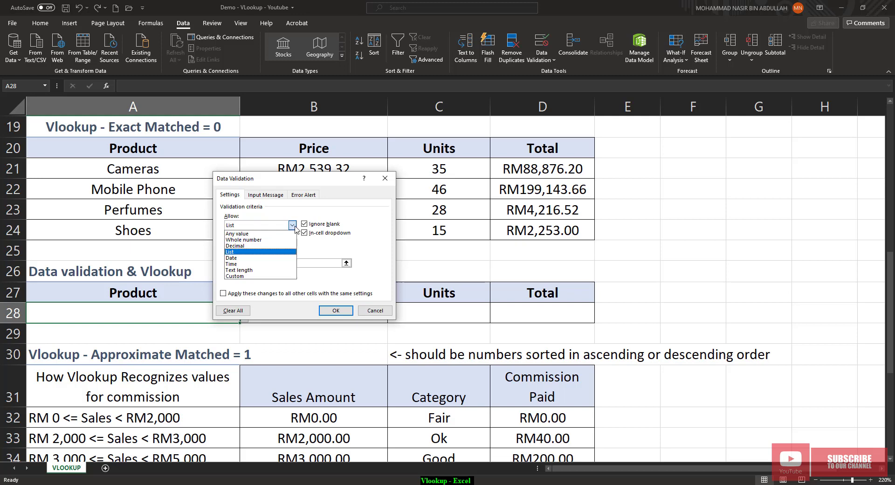
{"action": "left_click", "coordinate": [244, 255]}
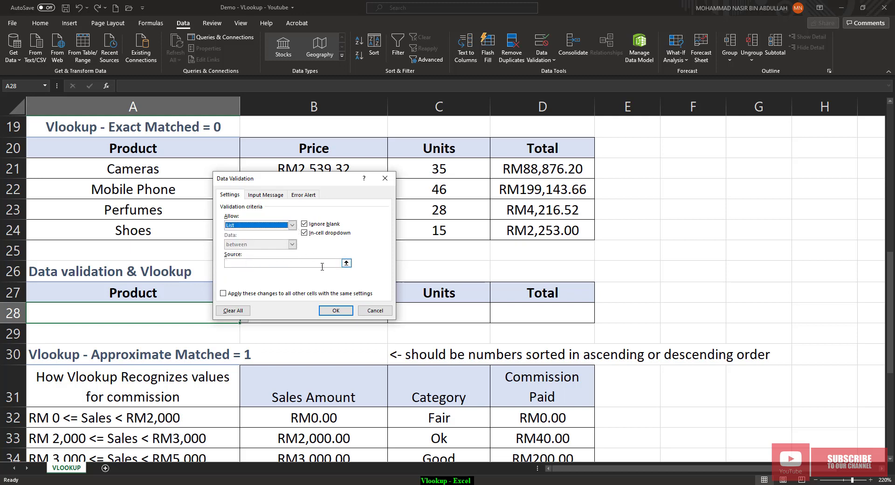
{"action": "left_click", "coordinate": [346, 263]}
{"action": "scroll", "coordinate": [139, 239], "scroll_direction": "up", "scroll_amount": 2}
{"action": "scroll", "coordinate": [139, 239], "scroll_direction": "up", "scroll_amount": 4}
{"action": "left_click_drag", "start_coordinate": [139, 218], "coordinate": [149, 360]}
{"action": "left_click", "coordinate": [390, 190]}
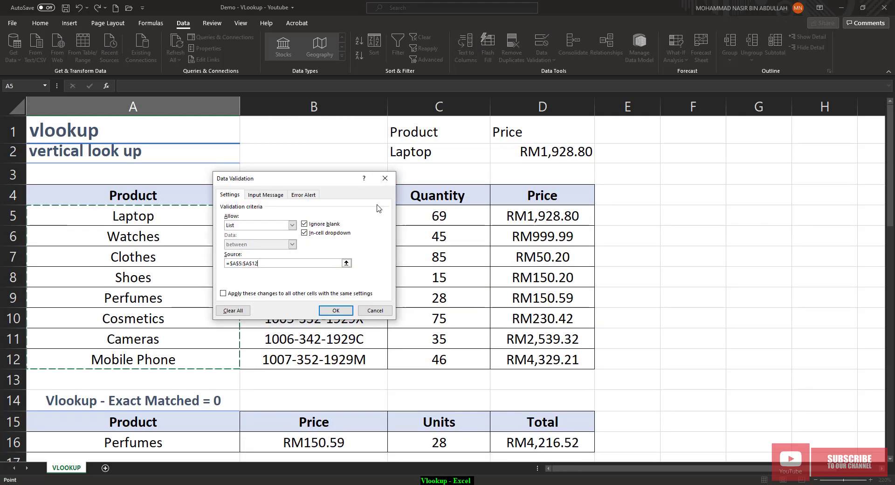
{"action": "left_click", "coordinate": [336, 310]}
Choose Shoes from the drop-down list in A28.
{"action": "scroll", "coordinate": [296, 236], "scroll_direction": "down", "scroll_amount": 6}
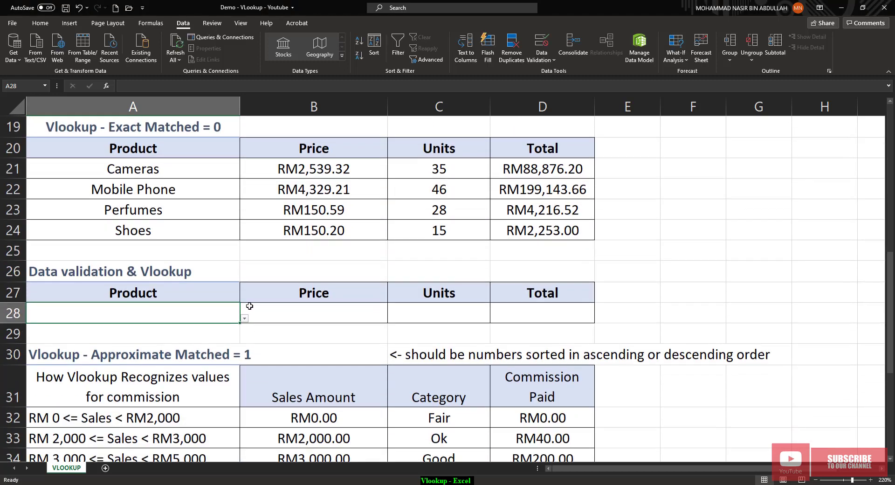
{"action": "left_click", "coordinate": [244, 320]}
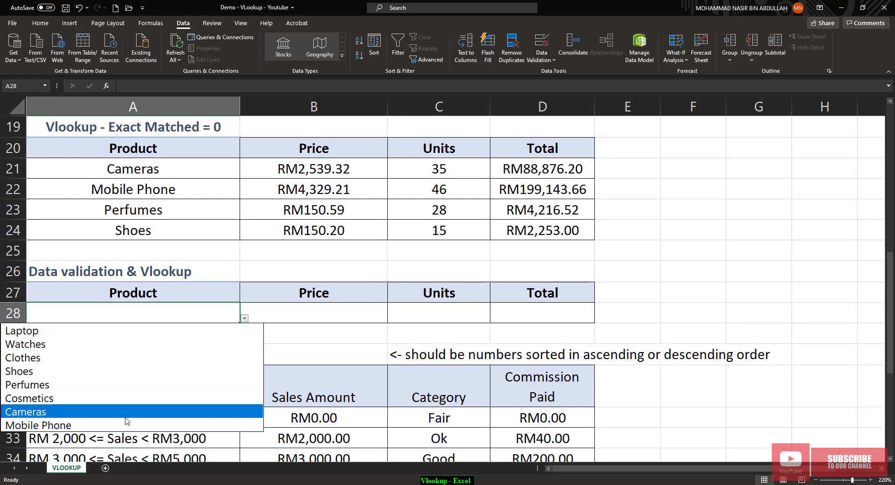
{"action": "left_click", "coordinate": [123, 369]}
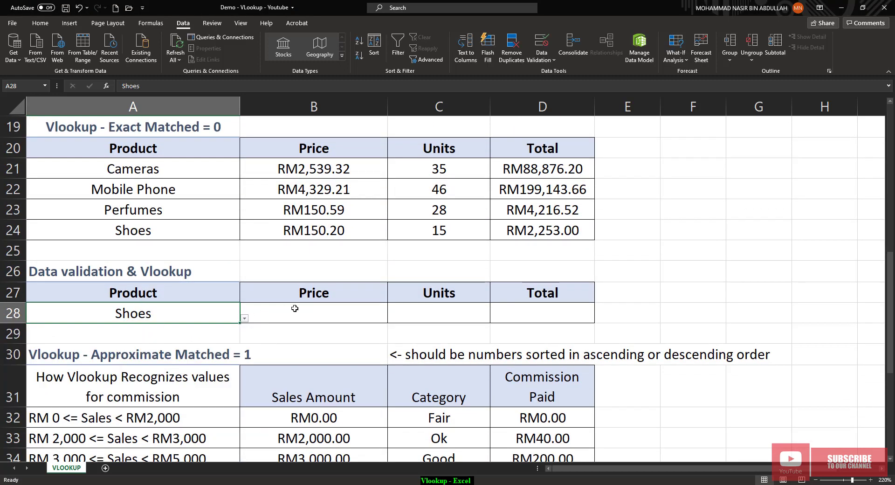
Look up the price of the selected product in B28 with =VLOOKUP(A28,A5:D12,4,FALSE).
{"action": "left_click", "coordinate": [361, 163]}
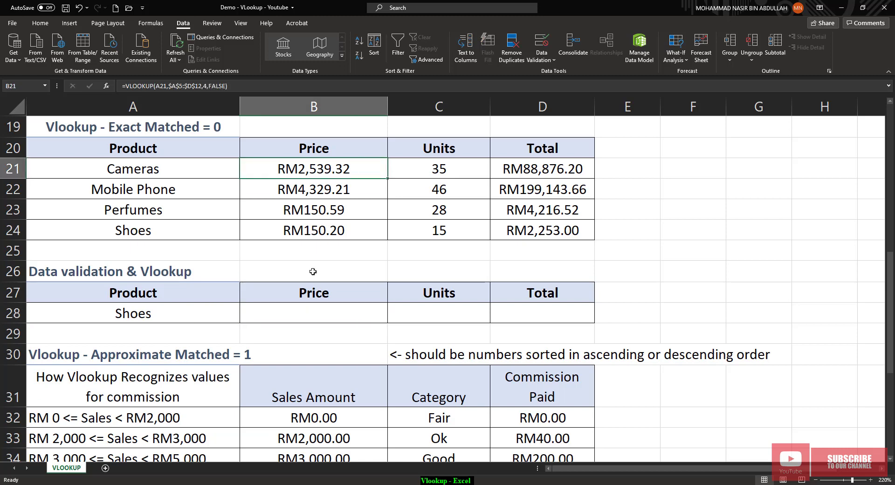
{"action": "left_click", "coordinate": [311, 315]}
{"action": "type", "text": "="}
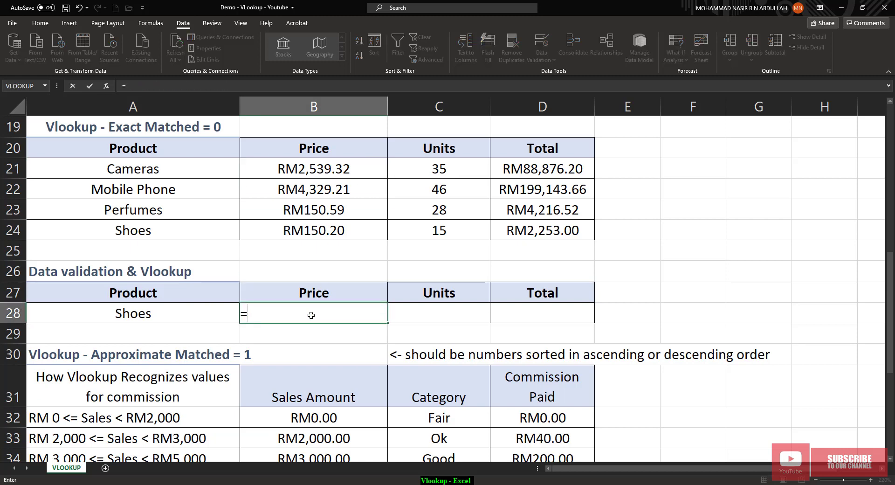
{"action": "type", "text": "vlo"}
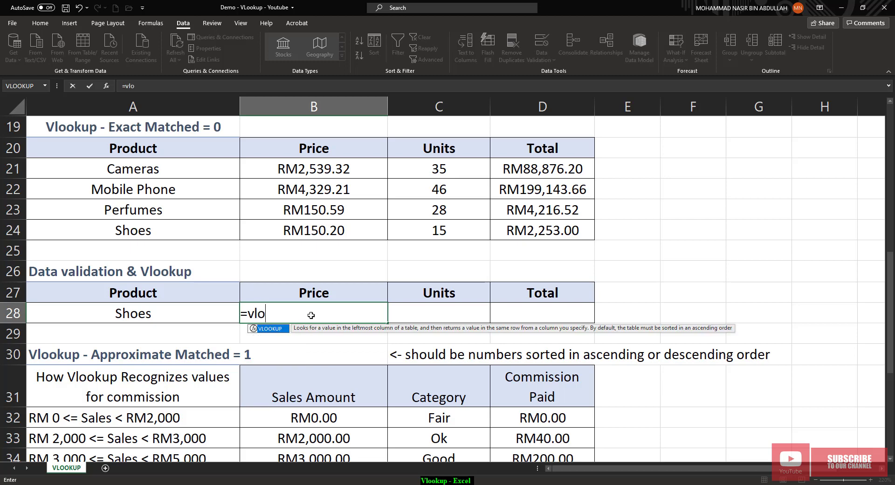
{"action": "type", "text": "okup("}
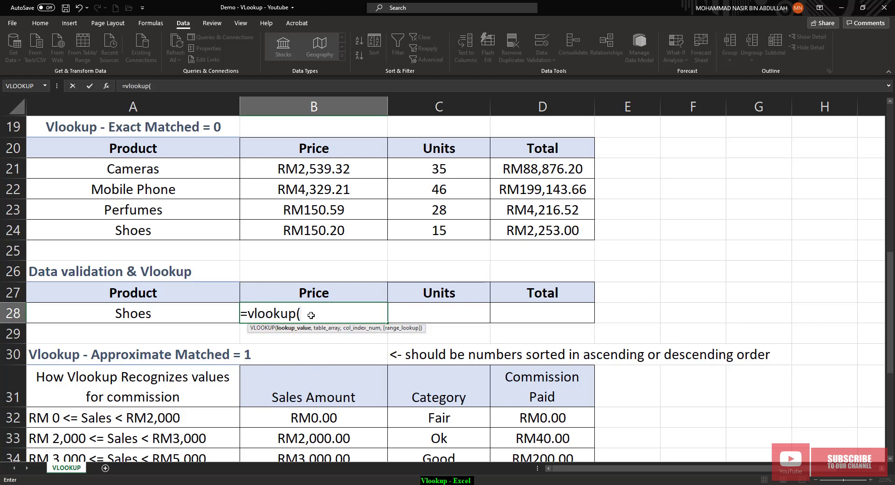
{"action": "left_click", "coordinate": [170, 314]}
{"action": "type", "text": ","}
{"action": "scroll", "coordinate": [174, 288], "scroll_direction": "up", "scroll_amount": 6}
{"action": "left_click_drag", "start_coordinate": [147, 211], "coordinate": [504, 354]}
{"action": "type", "text": ","}
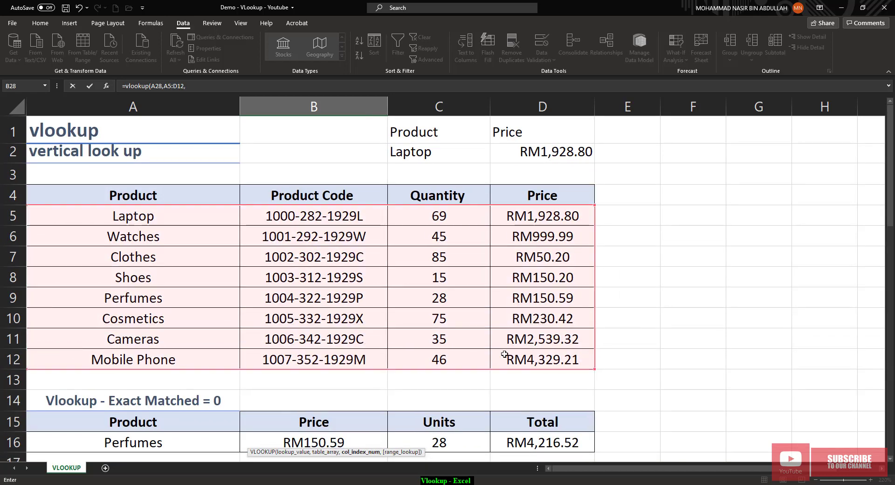
{"action": "scroll", "coordinate": [424, 376], "scroll_direction": "down", "scroll_amount": 5}
{"action": "scroll", "coordinate": [399, 365], "scroll_direction": "up", "scroll_amount": 5}
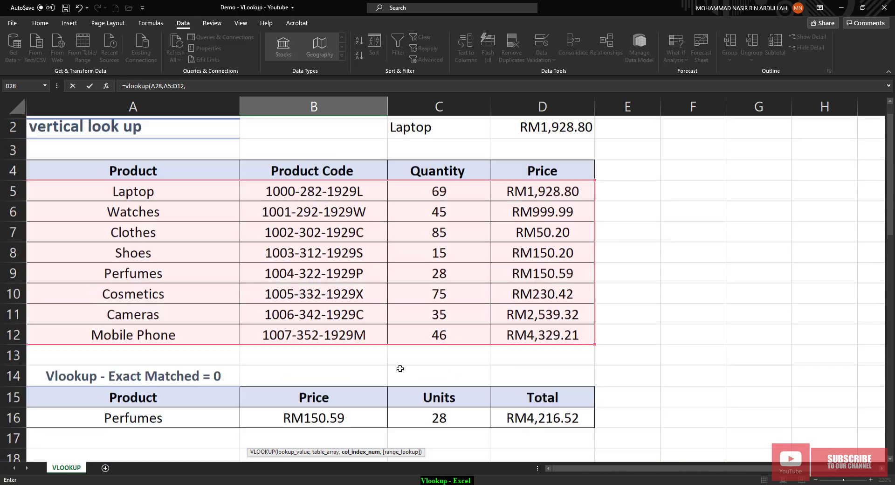
{"action": "type", "text": "4"}
{"action": "scroll", "coordinate": [401, 370], "scroll_direction": "down", "scroll_amount": 6}
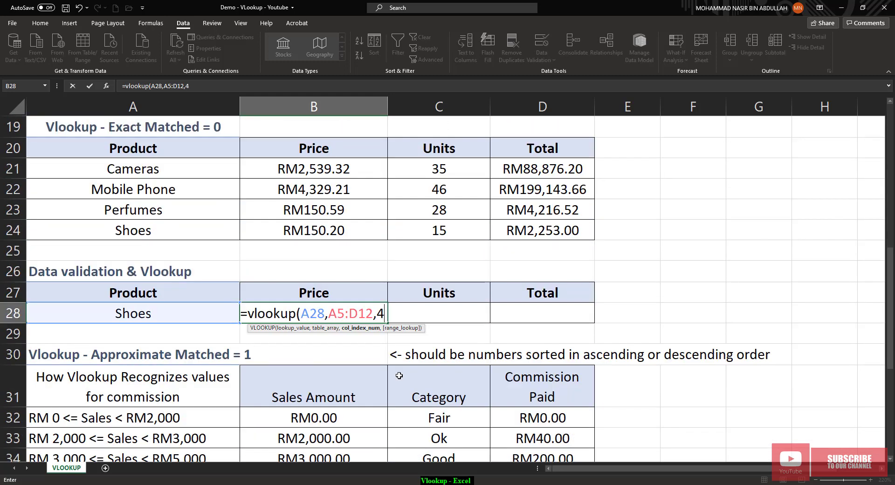
{"action": "type", "text": ",FALSE)"}
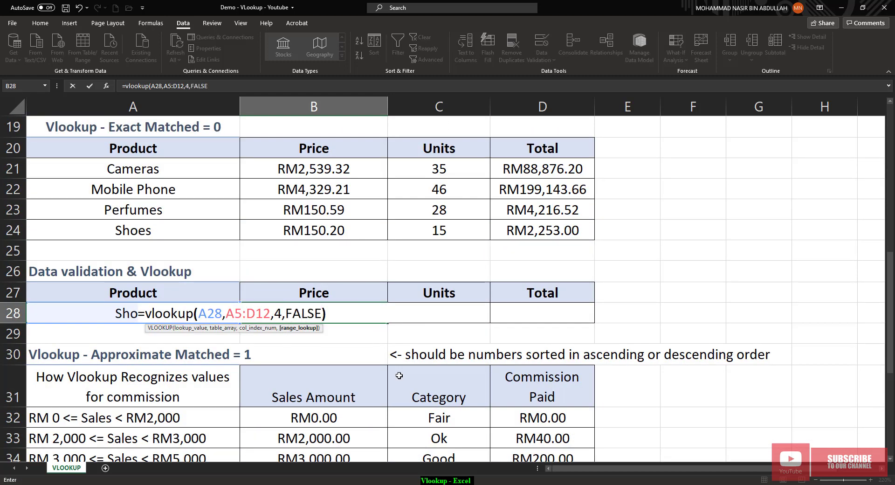
{"action": "key", "text": "Return"}
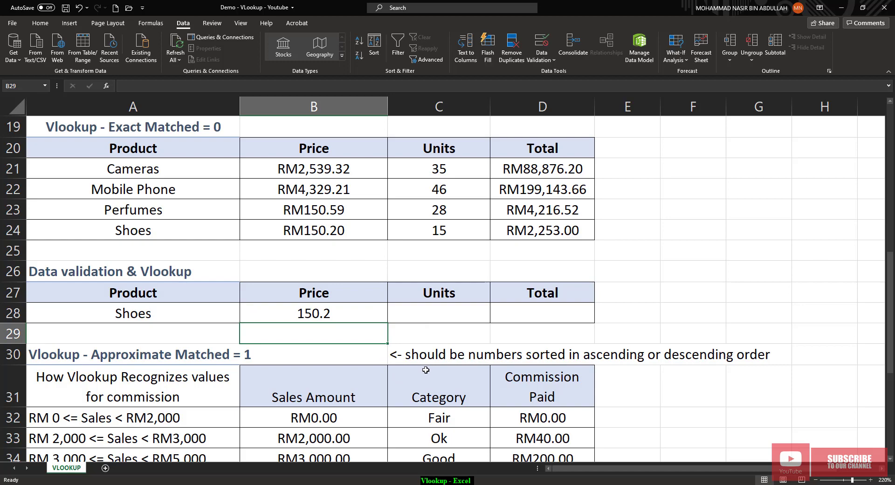
Look up the units of the selected product in C28 with =VLOOKUP(A28,A5:D12,3,FALSE).
{"action": "scroll", "coordinate": [367, 349], "scroll_direction": "up", "scroll_amount": 4}
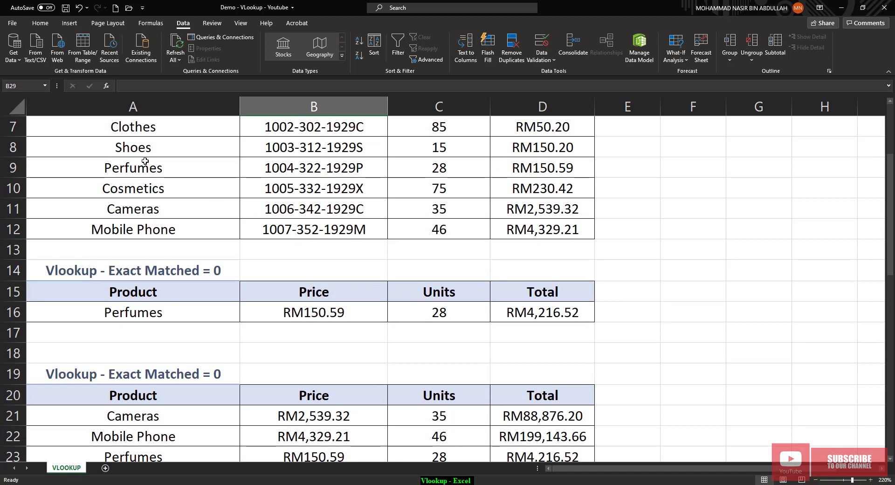
{"action": "left_click", "coordinate": [552, 147]}
{"action": "scroll", "coordinate": [299, 354], "scroll_direction": "down", "scroll_amount": 5}
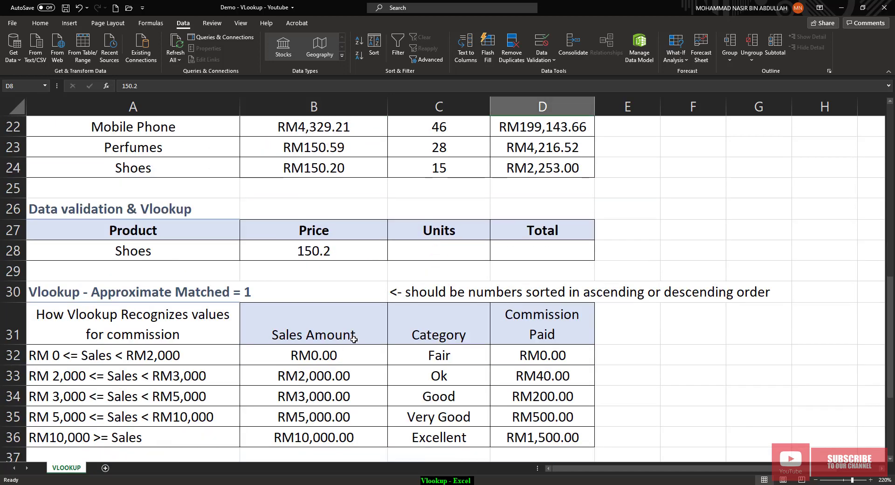
{"action": "left_click", "coordinate": [434, 249]}
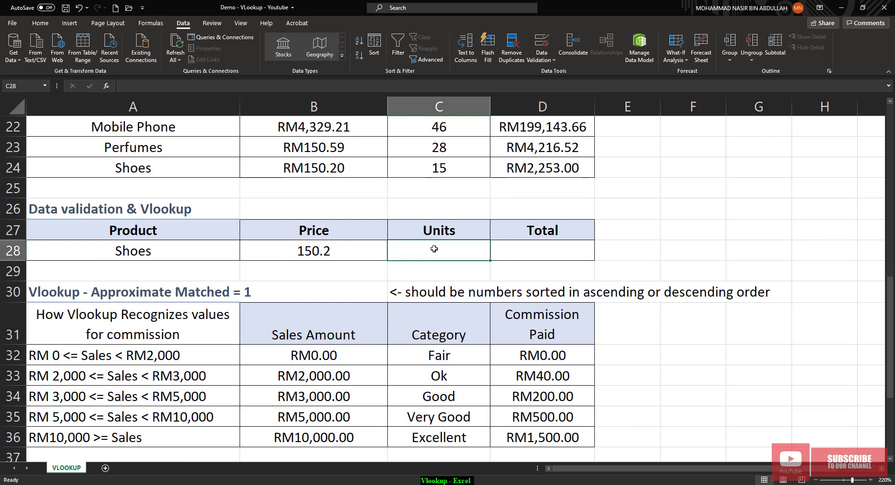
{"action": "type", "text": "=v"}
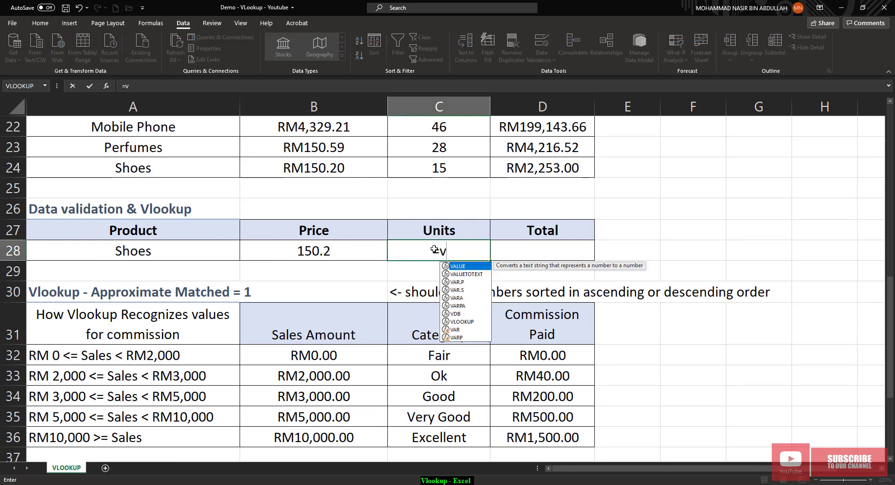
{"action": "type", "text": "lookup("}
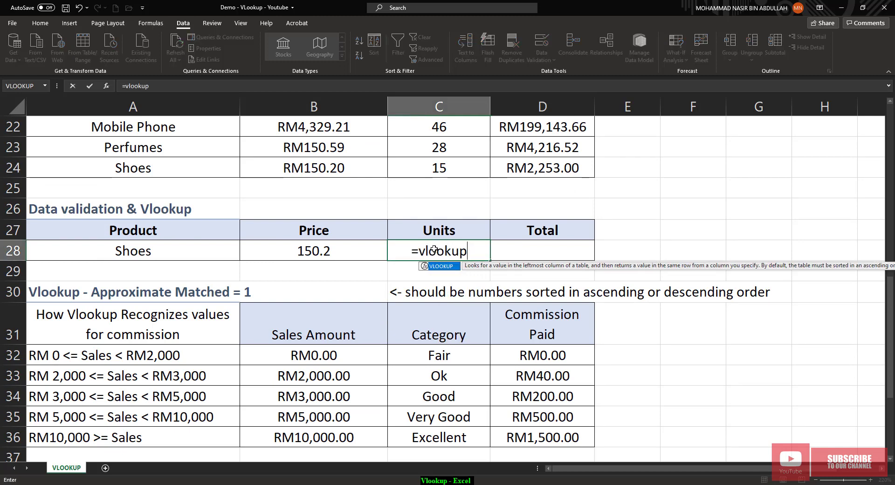
{"action": "left_click", "coordinate": [193, 250]}
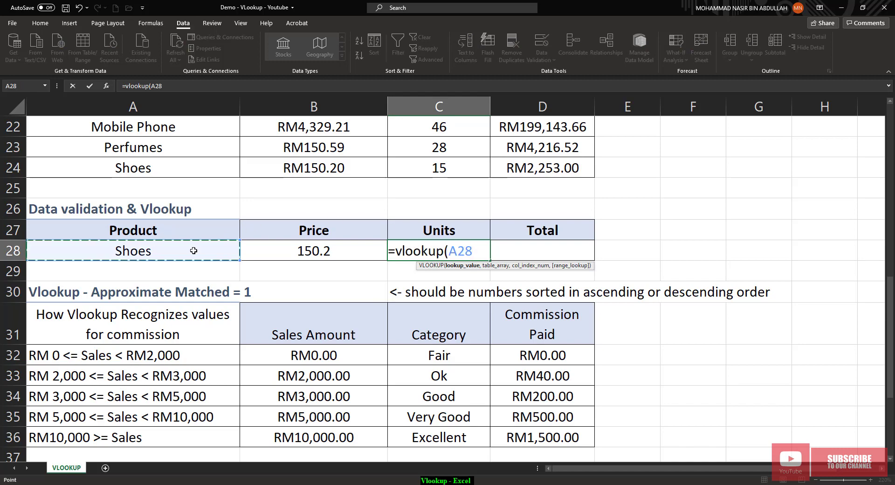
{"action": "type", "text": ","}
{"action": "scroll", "coordinate": [198, 250], "scroll_direction": "up", "scroll_amount": 5}
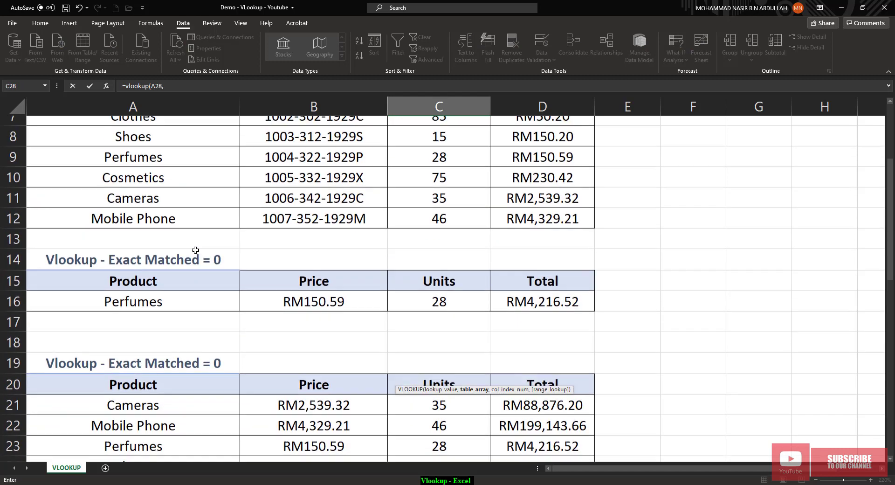
{"action": "scroll", "coordinate": [155, 164], "scroll_direction": "up", "scroll_amount": 2}
{"action": "left_click_drag", "start_coordinate": [142, 214], "coordinate": [539, 359]}
{"action": "type", "text": ","}
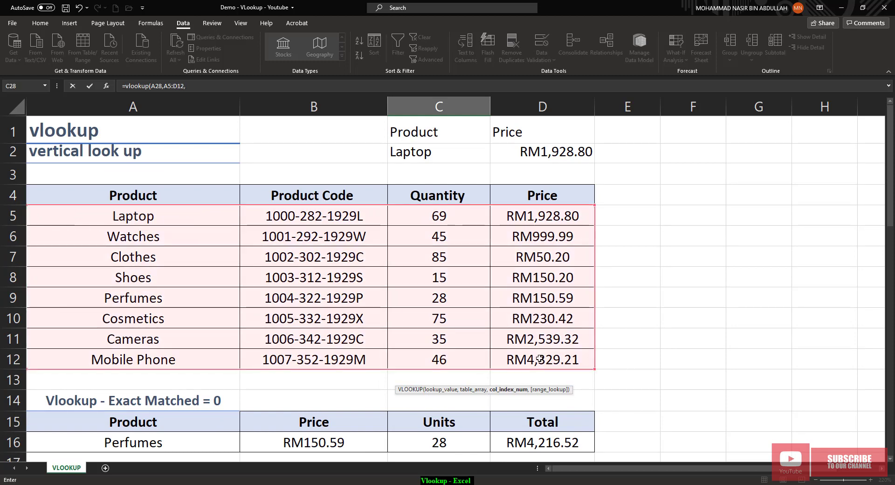
{"action": "type", "text": "3,FALSE"}
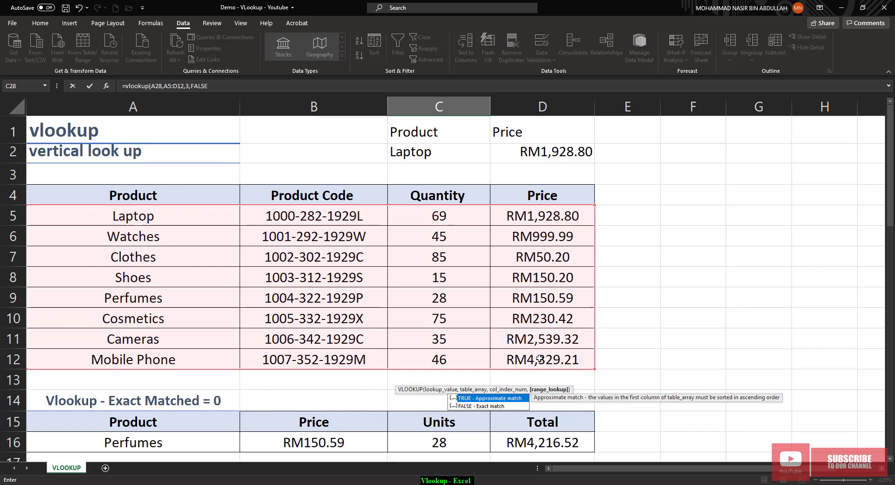
{"action": "key", "text": "Return"}
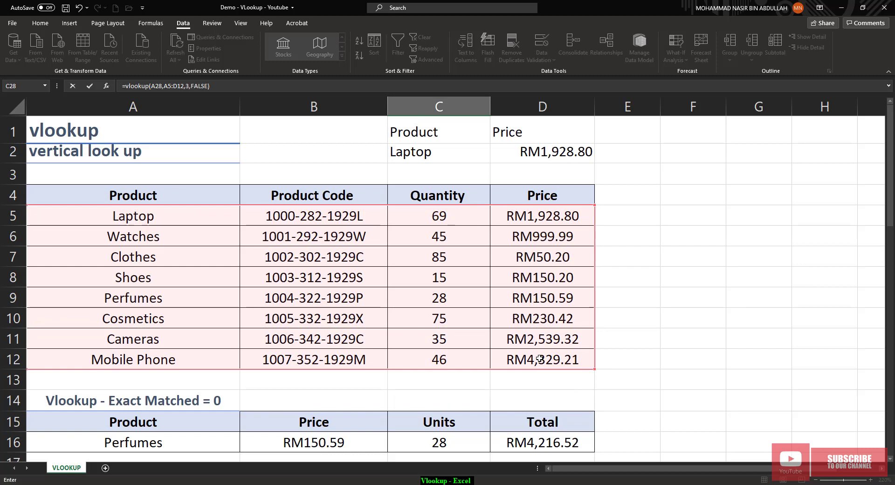
Calculate the total in D28 by multiplying price and units with =B28*C28.
{"action": "left_click", "coordinate": [550, 416]}
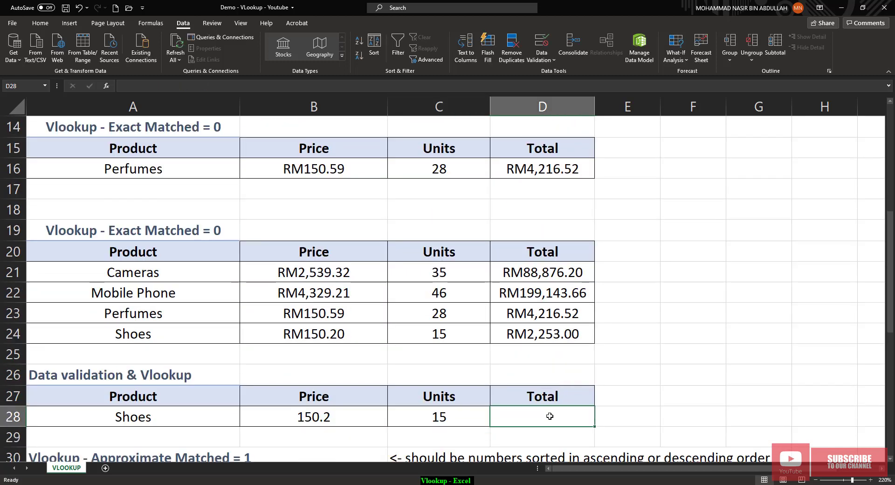
{"action": "type", "text": "="}
{"action": "left_click", "coordinate": [332, 415]}
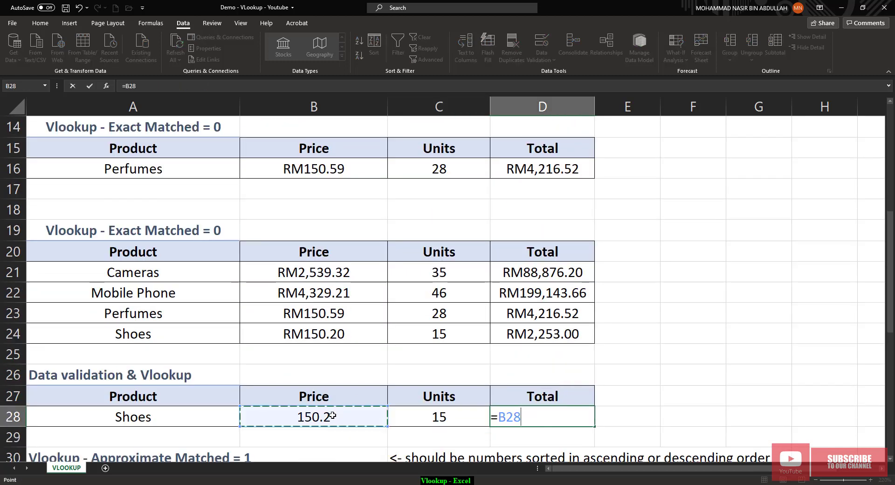
{"action": "type", "text": "*"}
{"action": "left_click", "coordinate": [451, 422]}
{"action": "key", "text": "Return"}
Format the price in B28 and the total in D28 as Currency with the RM symbol and 2 decimal places.
{"action": "left_click", "coordinate": [339, 421]}
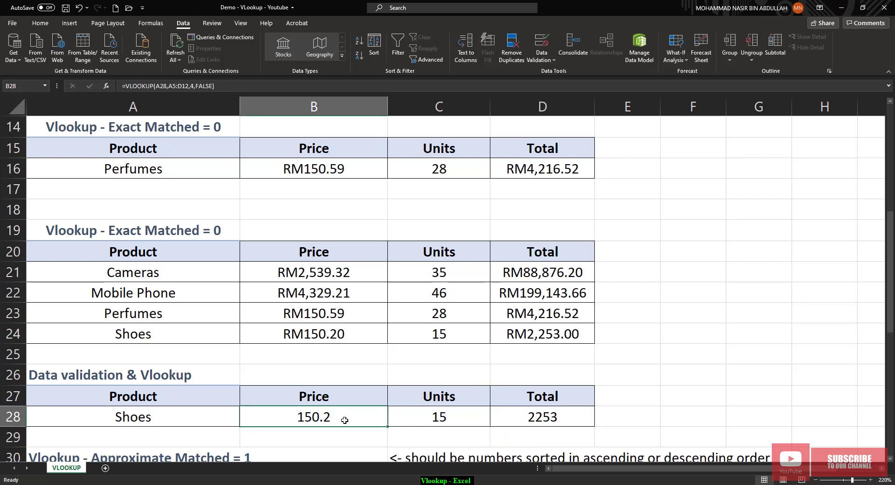
{"action": "left_click", "coordinate": [601, 419], "text": "ctrl"}
{"action": "left_click", "coordinate": [415, 417]}
{"action": "left_click", "coordinate": [313, 416]}
{"action": "left_click", "coordinate": [543, 416], "text": "ctrl"}
{"action": "right_click", "coordinate": [542, 417]}
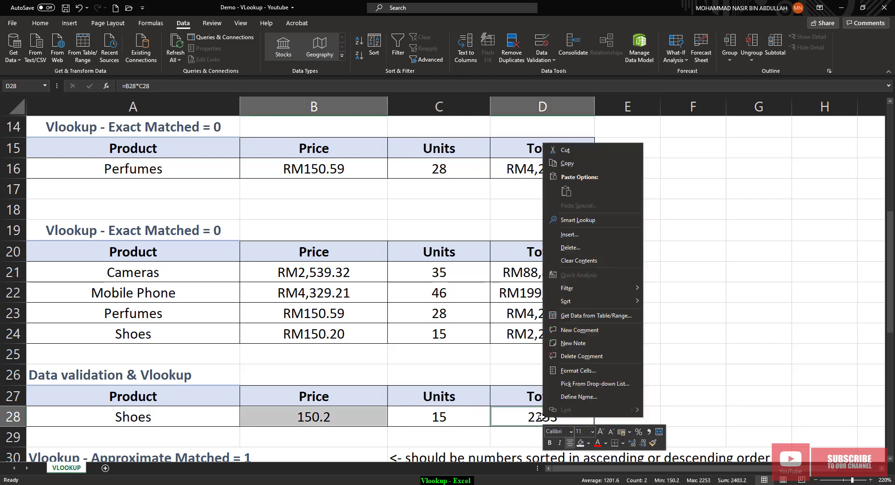
{"action": "left_click", "coordinate": [578, 371]}
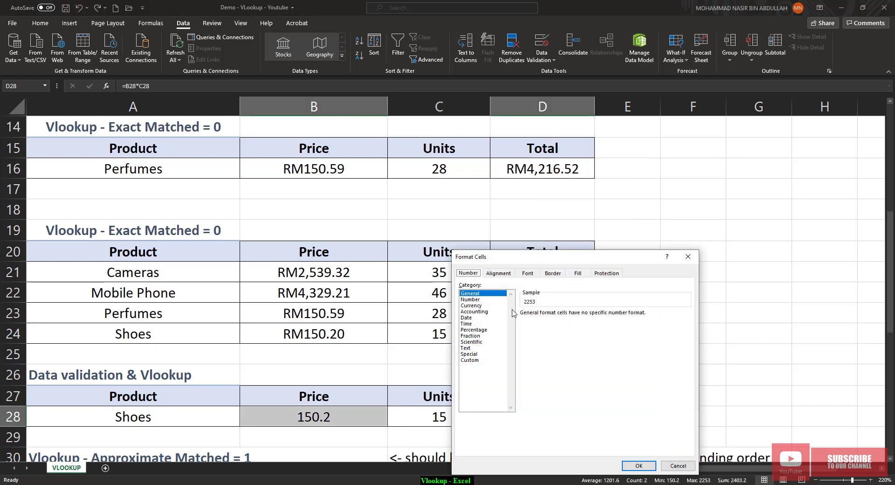
{"action": "left_click", "coordinate": [476, 305]}
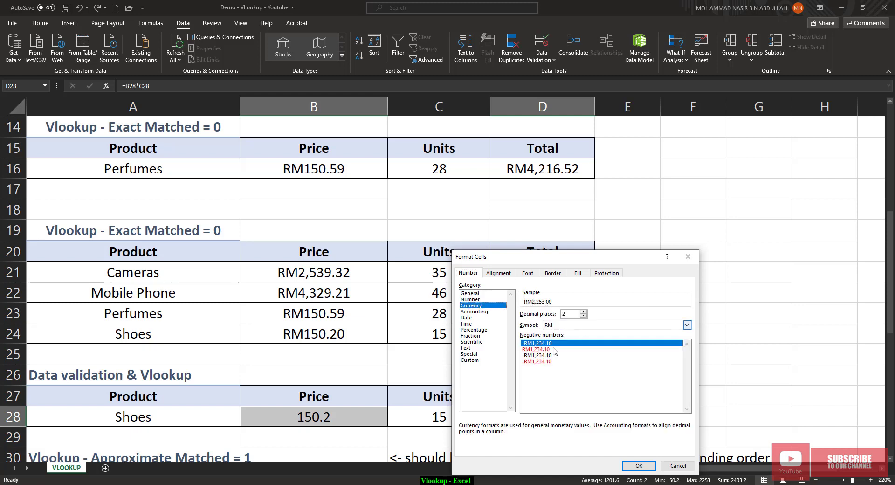
{"action": "left_click", "coordinate": [638, 465]}
{"action": "left_click", "coordinate": [590, 372]}
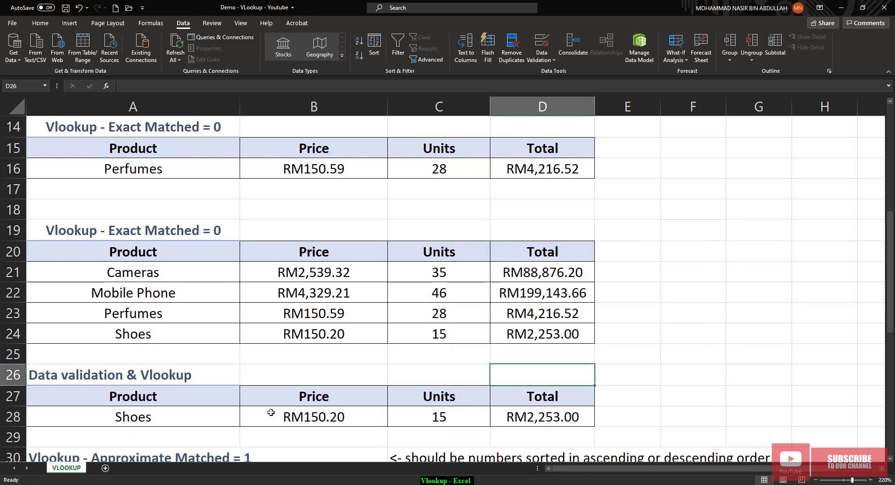
Change the product in A16 of the first exact-match table to Cameras.
{"action": "left_click", "coordinate": [221, 417]}
{"action": "left_click", "coordinate": [156, 170]}
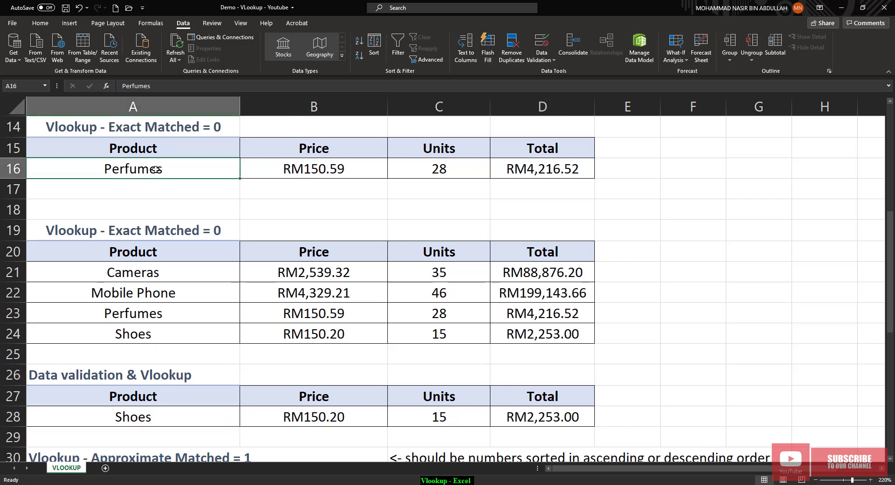
{"action": "type", "text": "Came"}
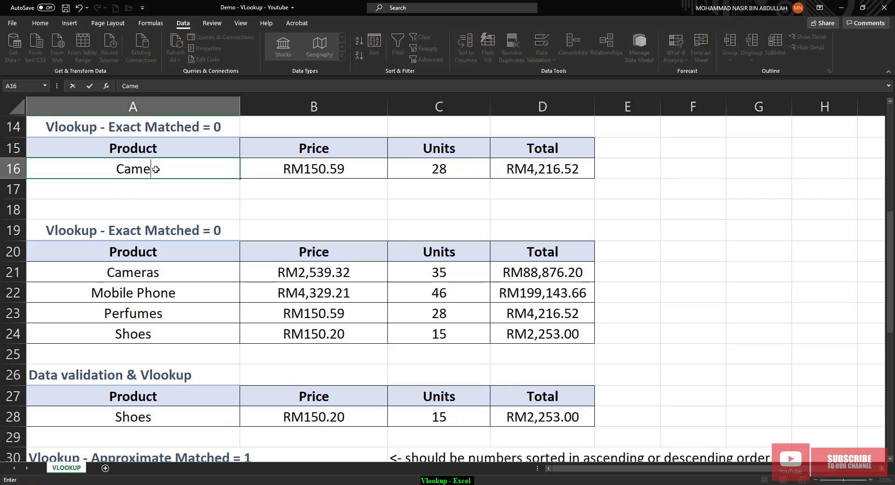
{"action": "type", "text": "ras"}
{"action": "key", "text": "Return"}
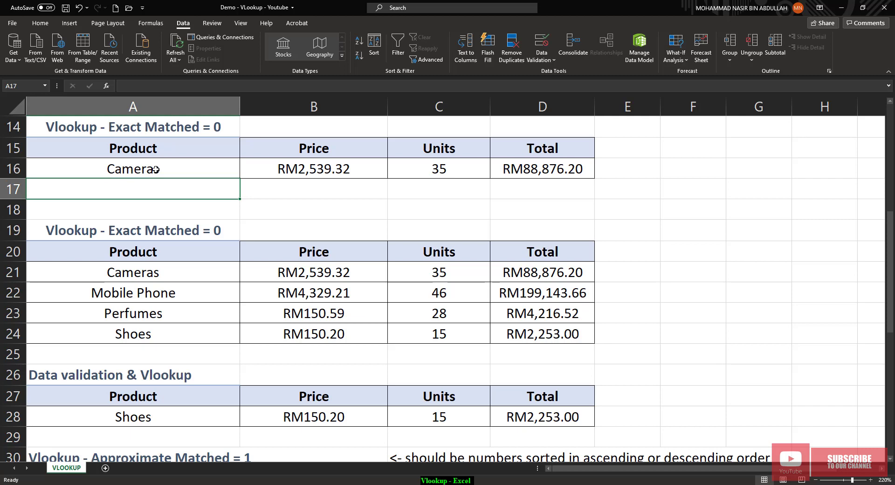
Test the product list in A28 by choosing Perfumes, Cameras and finally Mobile Phone.
{"action": "left_click", "coordinate": [231, 423]}
{"action": "left_click", "coordinate": [243, 422]}
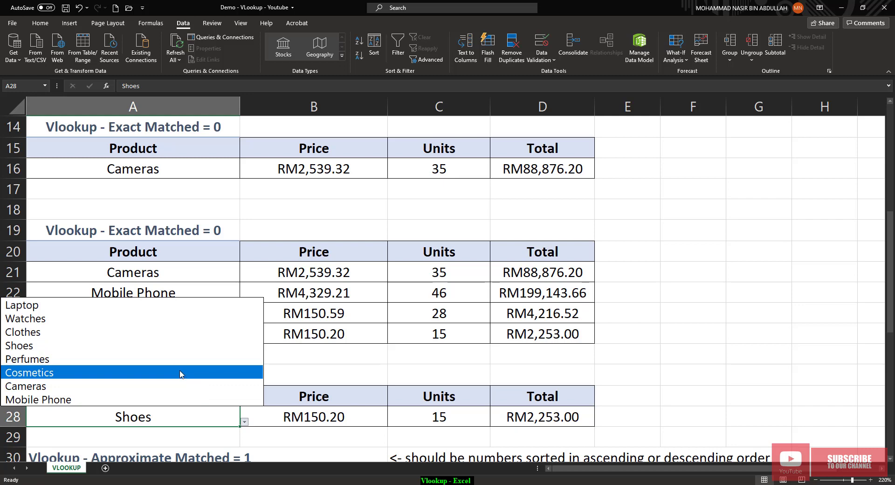
{"action": "left_click", "coordinate": [50, 363]}
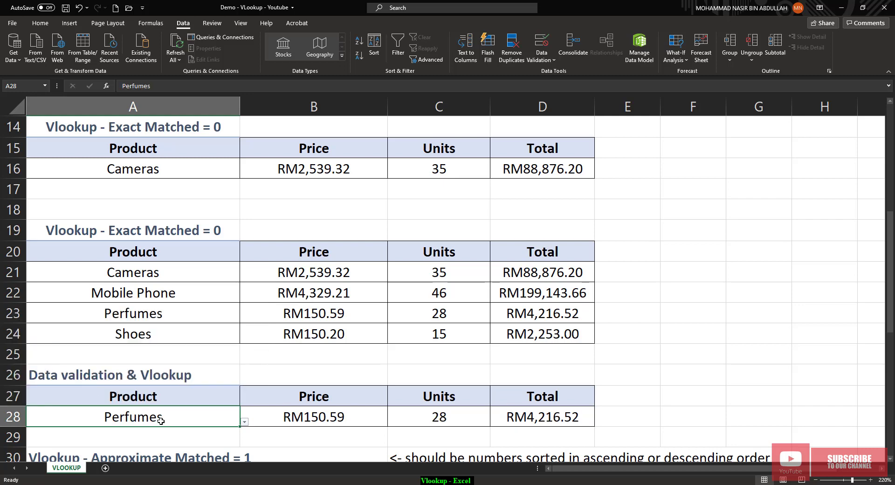
{"action": "left_click", "coordinate": [244, 421]}
{"action": "left_click", "coordinate": [64, 386]}
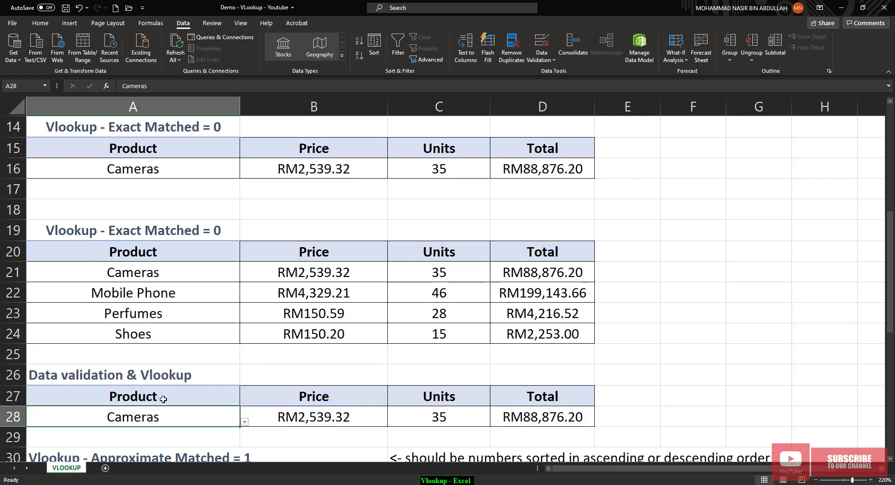
{"action": "left_click", "coordinate": [243, 422]}
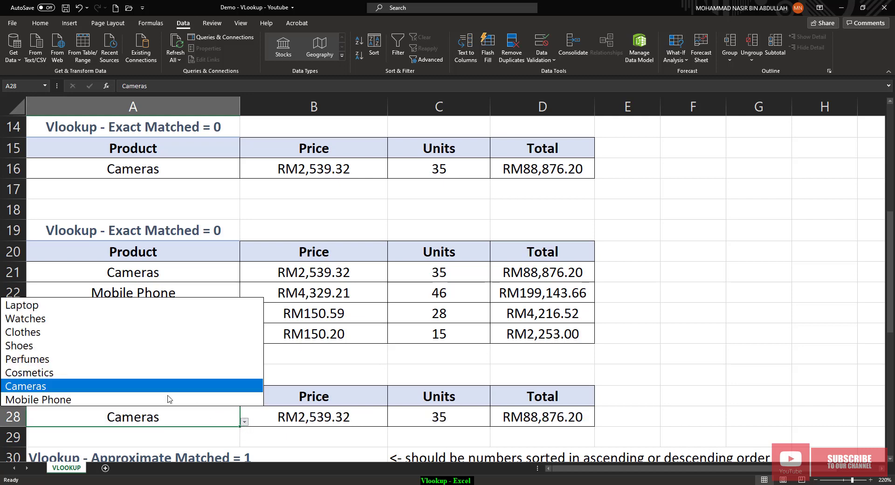
{"action": "left_click", "coordinate": [94, 394]}
{"action": "scroll", "coordinate": [236, 368], "scroll_direction": "down", "scroll_amount": 2}
{"action": "scroll", "coordinate": [240, 356], "scroll_direction": "up", "scroll_amount": 2}
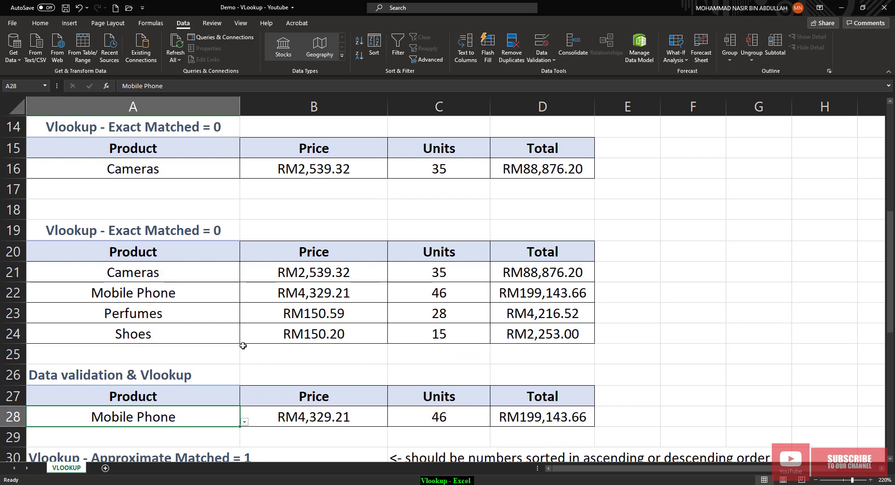
Look up the commission received in B43 with the approximate-match formula =VLOOKUP(A43,B32:D36,3,TRUE).
{"action": "scroll", "coordinate": [241, 347], "scroll_direction": "down", "scroll_amount": 2}
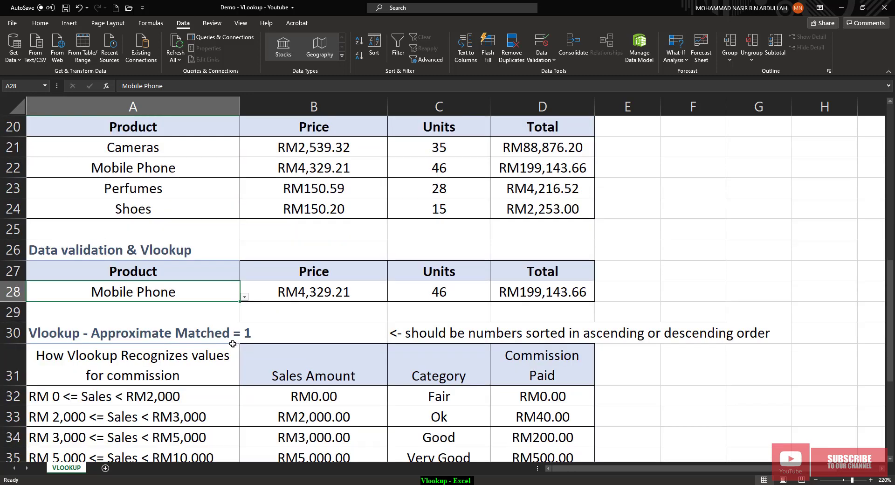
{"action": "scroll", "coordinate": [190, 325], "scroll_direction": "down", "scroll_amount": 2}
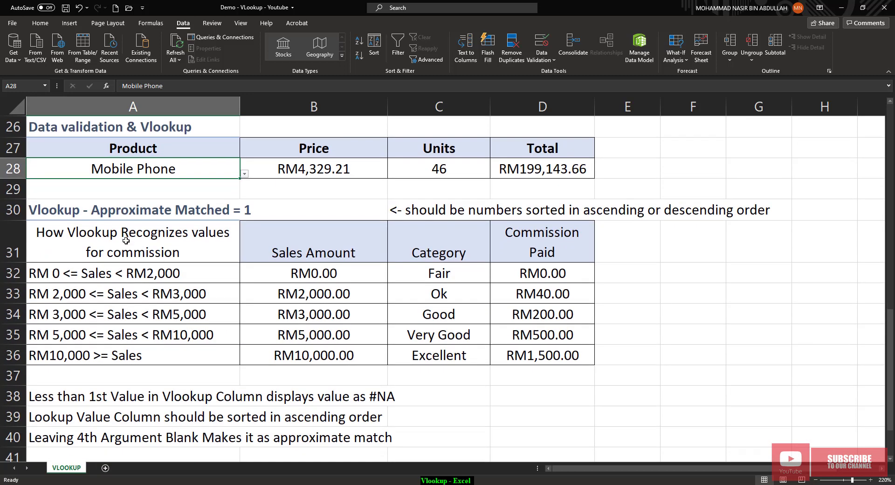
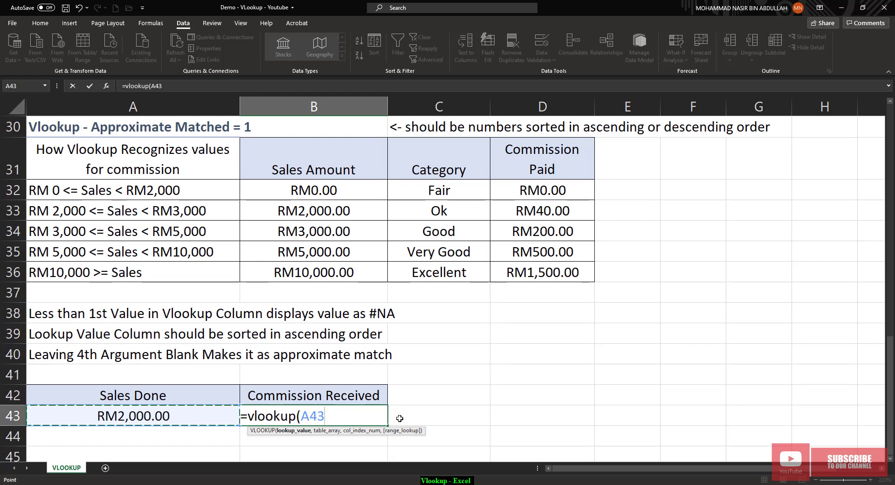
{"action": "type", "text": ","}
{"action": "left_click_drag", "start_coordinate": [319, 191], "coordinate": [536, 273]}
{"action": "type", "text": ","}
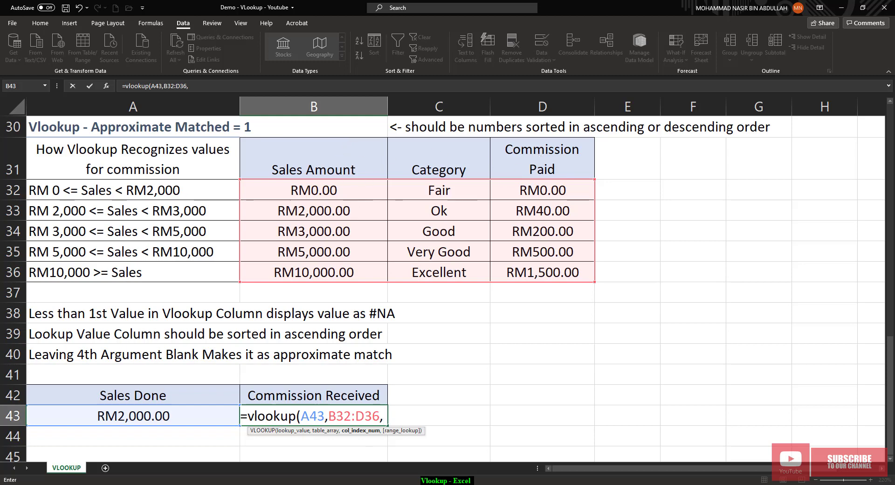
{"action": "type", "text": "3,"}
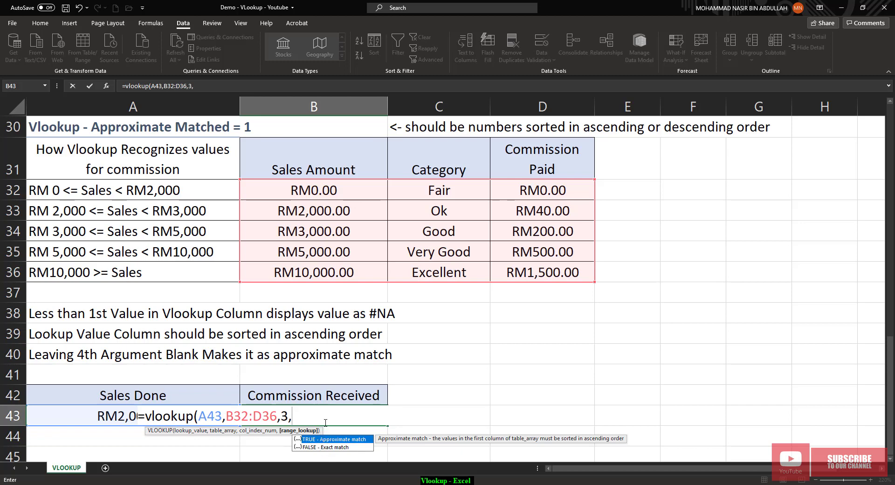
{"action": "type", "text": "TR"}
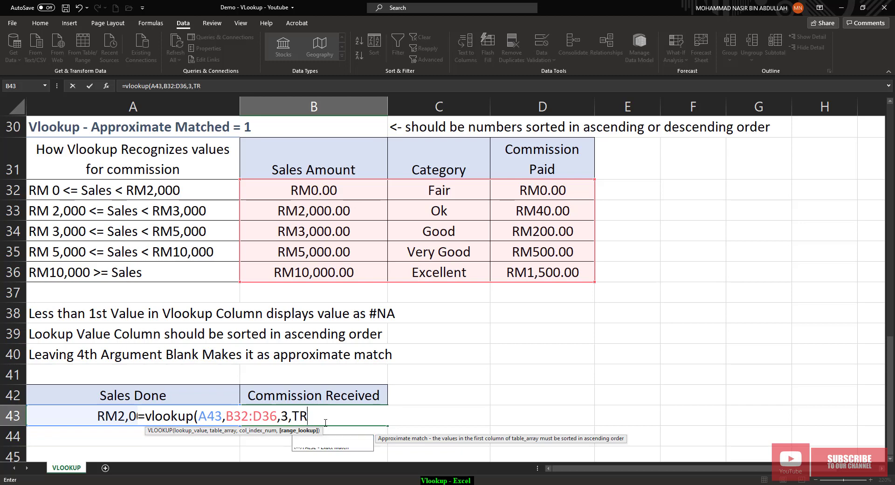
{"action": "type", "text": "UE)"}
{"action": "key", "text": "Return"}
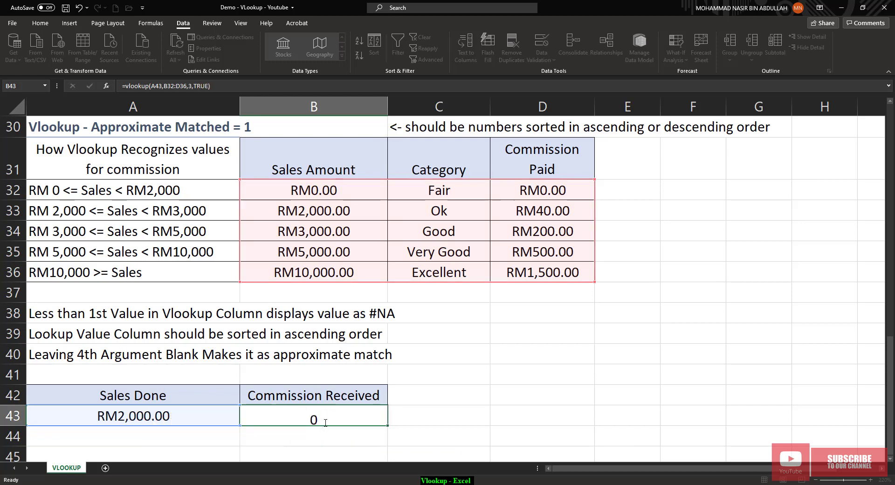
Compare the commission in B43 and the sales in A43 with row 33 of the commission table.
{"action": "left_click", "coordinate": [328, 413]}
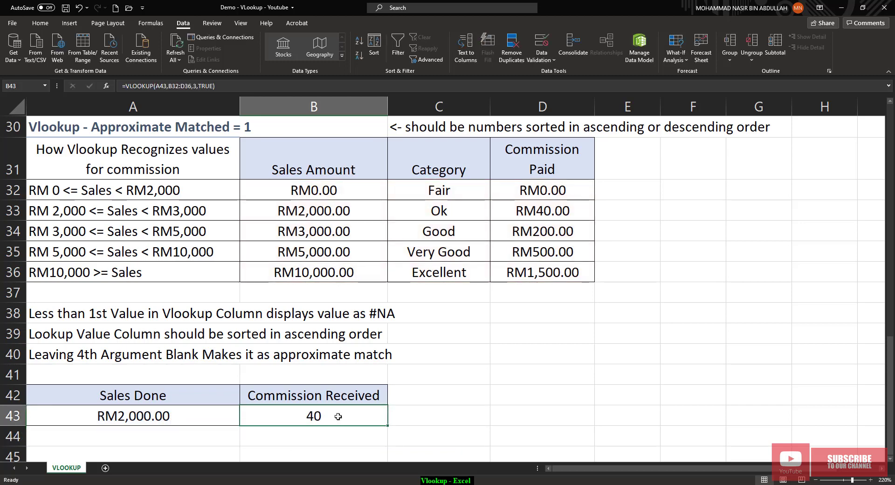
{"action": "left_click_drag", "start_coordinate": [294, 210], "coordinate": [547, 210]}
{"action": "left_click", "coordinate": [205, 420]}
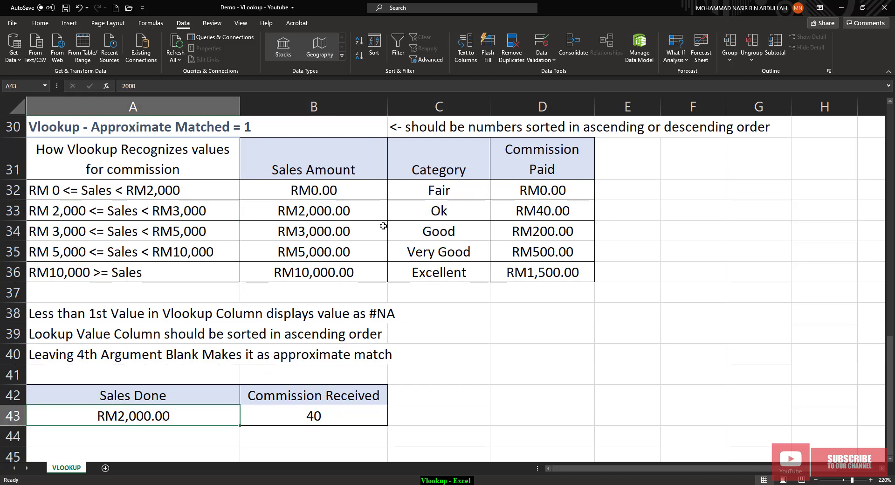
{"action": "left_click", "coordinate": [362, 210]}
{"action": "left_click", "coordinate": [579, 213]}
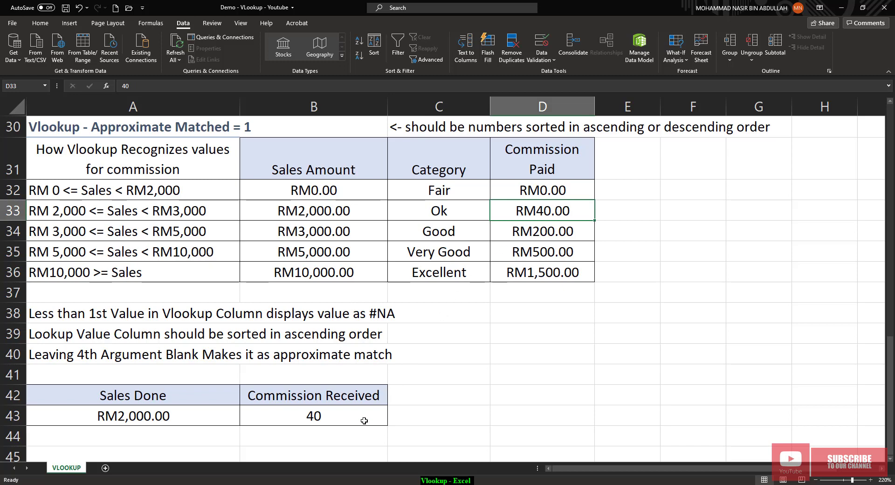
Test the commission lookup by setting the sales done in A43 to 2500, 450 and 4500, checking B43 each time.
{"action": "left_click", "coordinate": [133, 417]}
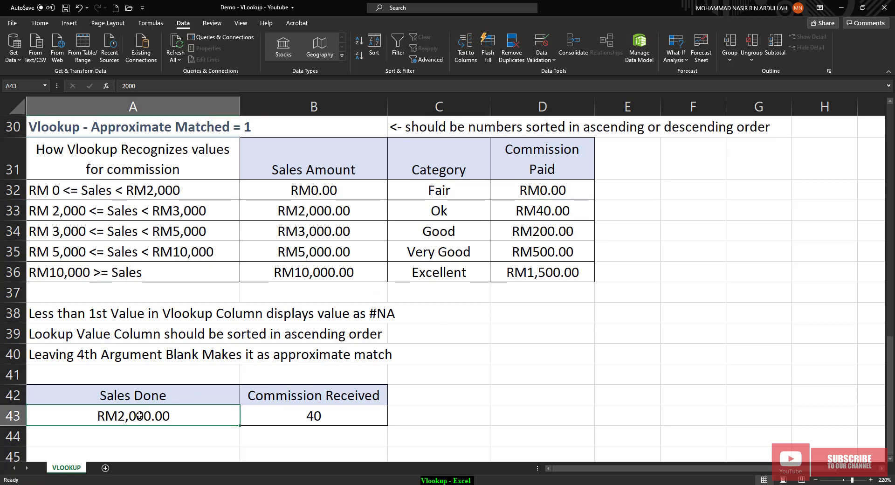
{"action": "type", "text": "2500"}
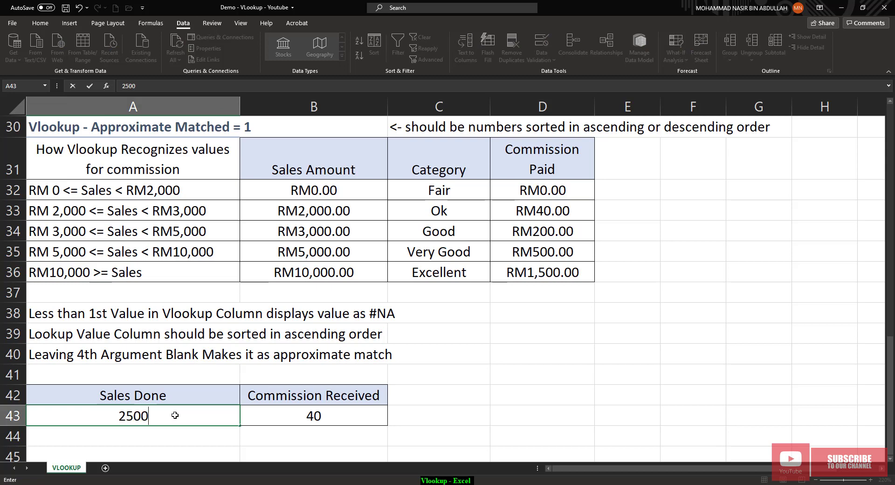
{"action": "key", "text": "Return"}
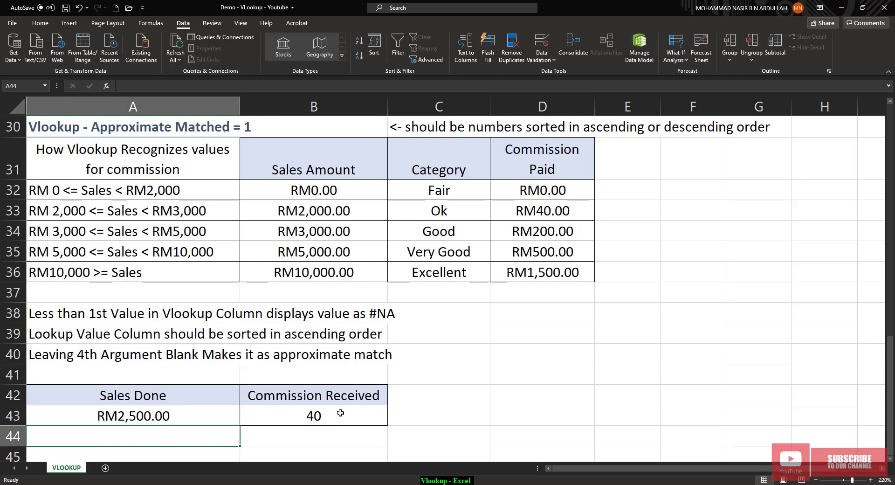
{"action": "left_click", "coordinate": [337, 415]}
{"action": "left_click", "coordinate": [207, 421]}
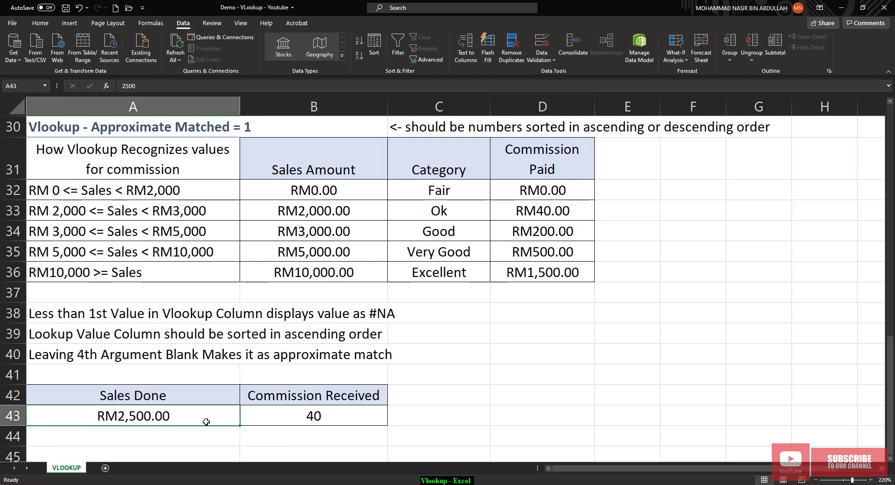
{"action": "type", "text": "450"}
{"action": "key", "text": "Return"}
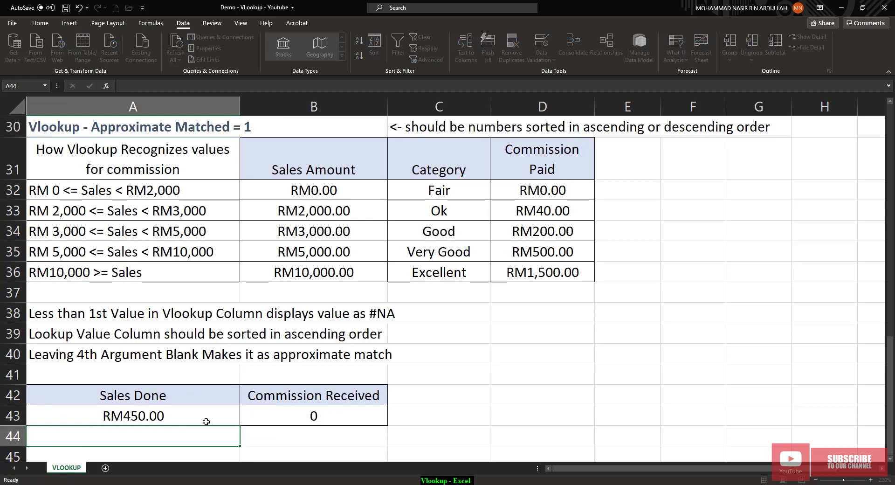
{"action": "left_click", "coordinate": [313, 415]}
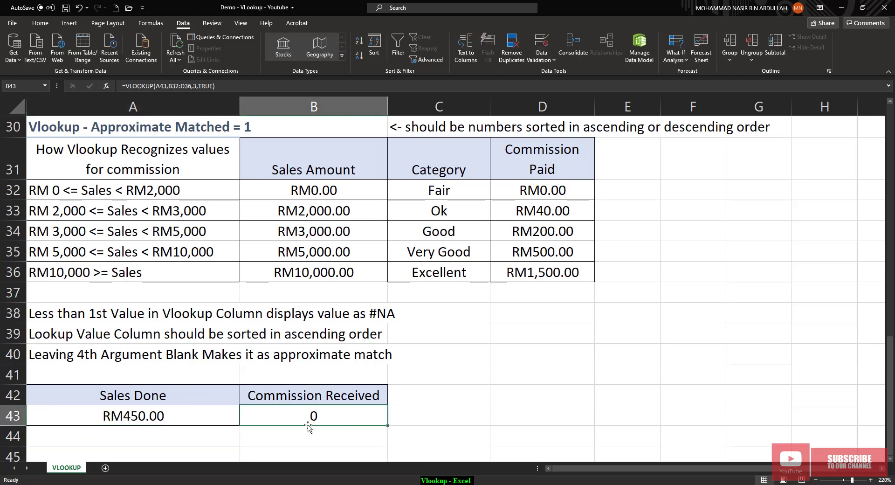
{"action": "left_click", "coordinate": [158, 415]}
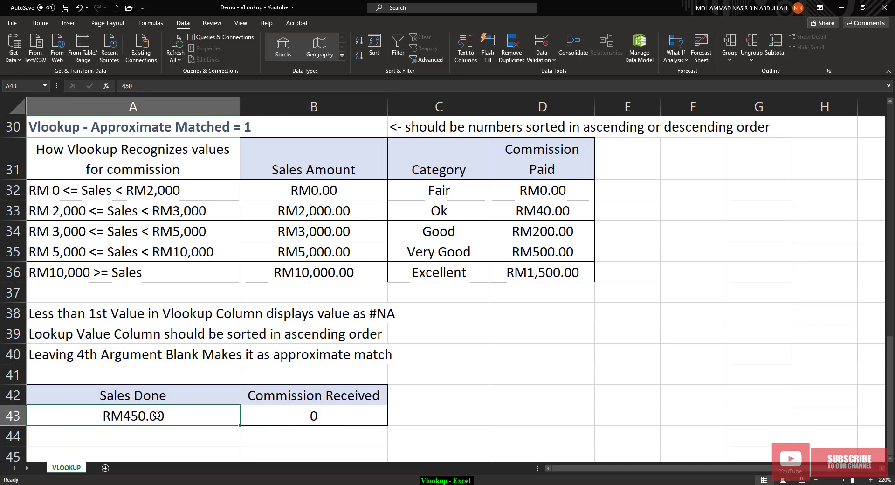
{"action": "type", "text": "4500"}
{"action": "key", "text": "Return"}
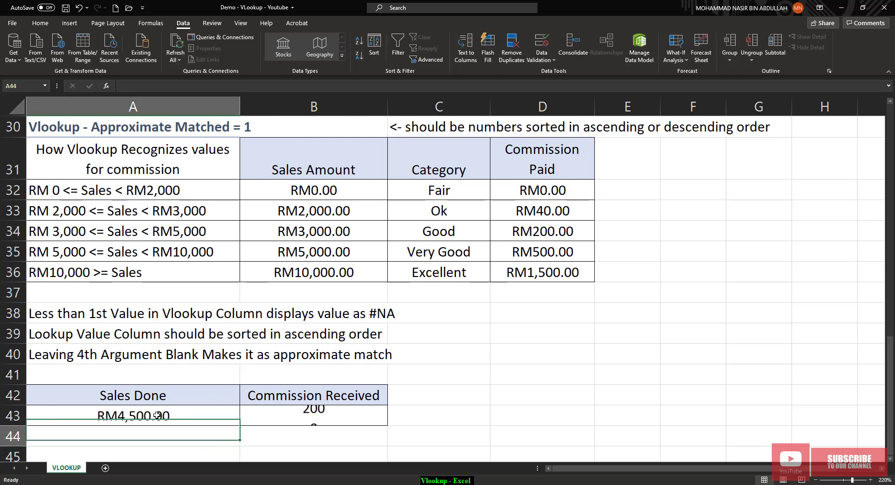
{"action": "left_click", "coordinate": [325, 419]}
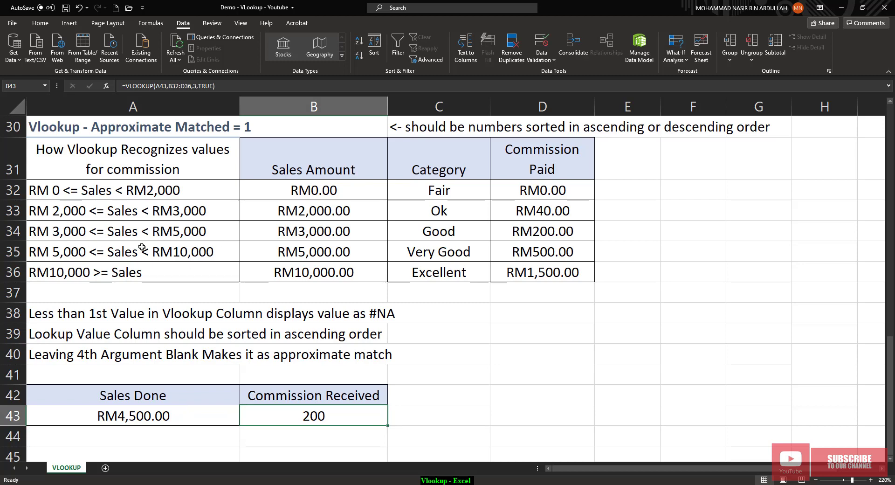
Set the sales done in A43 to 15000 and check the commission in B43.
{"action": "left_click", "coordinate": [188, 415]}
{"action": "type", "text": "15000"}
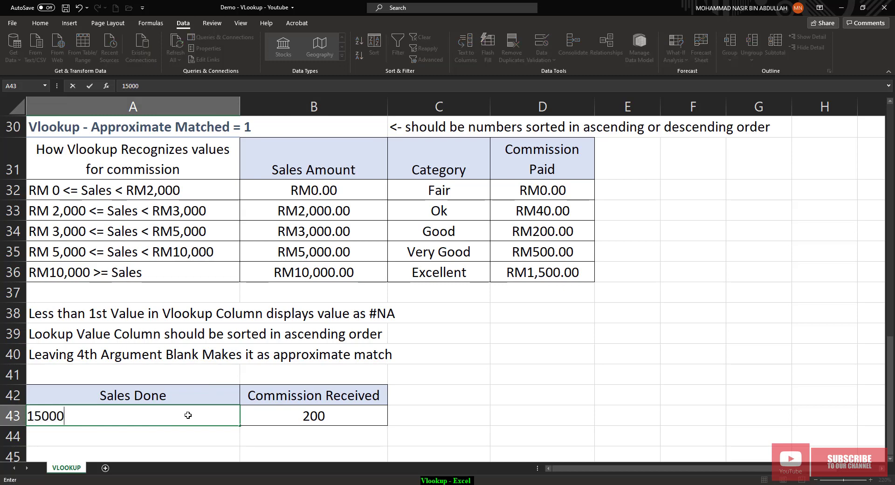
{"action": "key", "text": "Return"}
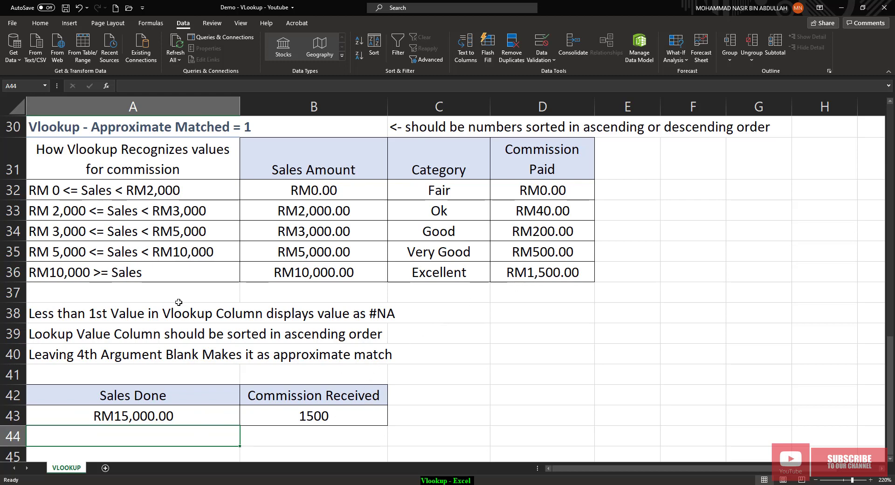
{"action": "left_click", "coordinate": [288, 419]}
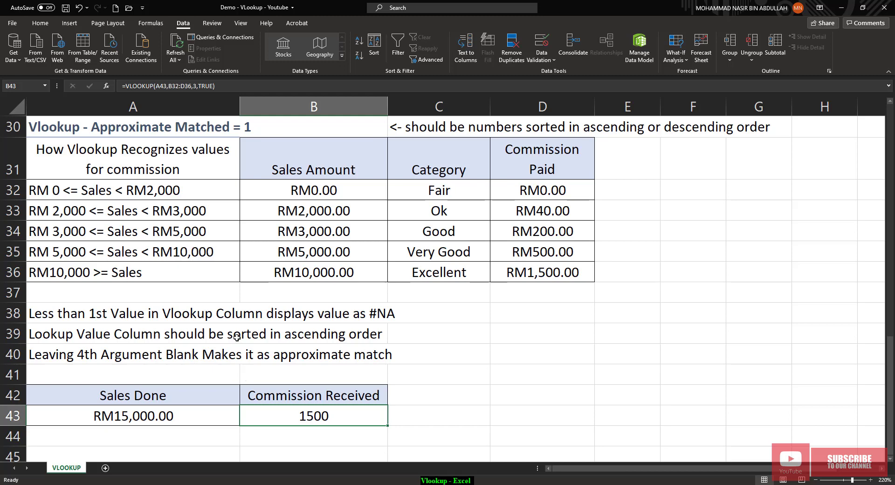
Add a trailing space after Cameras in A16 of the first exact-match table.
{"action": "scroll", "coordinate": [239, 334], "scroll_direction": "up", "scroll_amount": 8}
{"action": "scroll", "coordinate": [240, 334], "scroll_direction": "up", "scroll_amount": 2}
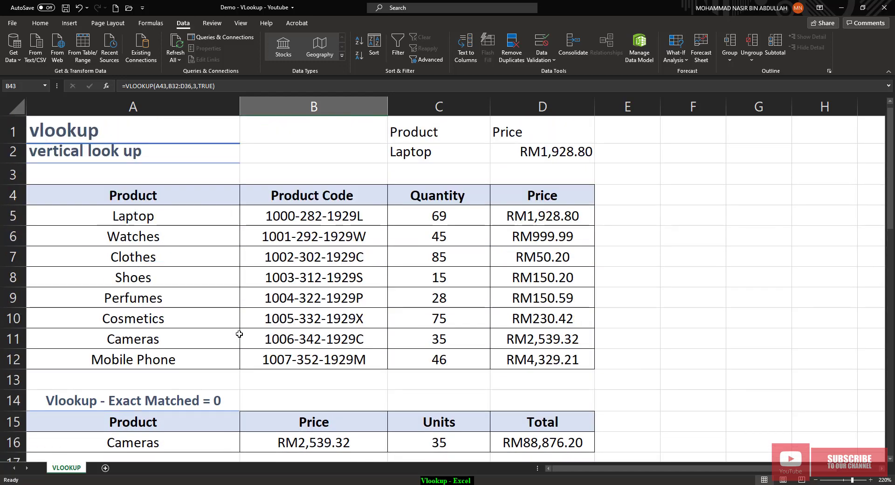
{"action": "scroll", "coordinate": [239, 334], "scroll_direction": "down", "scroll_amount": 3}
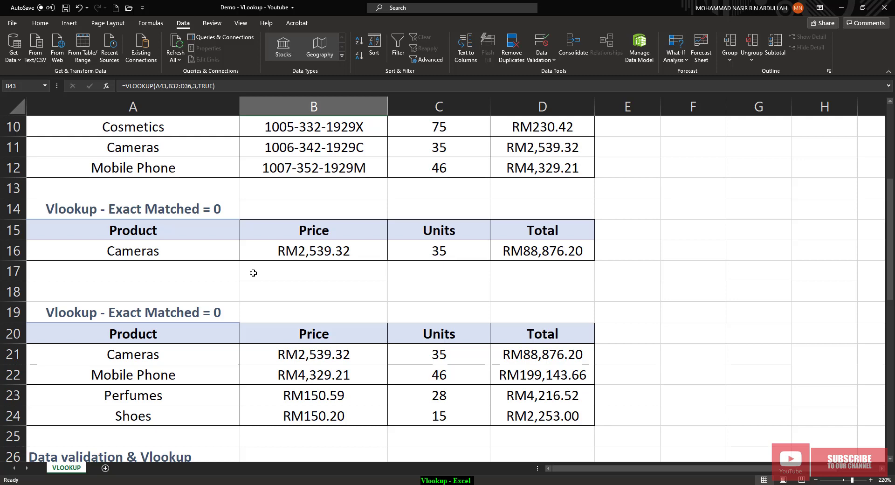
{"action": "scroll", "coordinate": [215, 262], "scroll_direction": "up", "scroll_amount": 3}
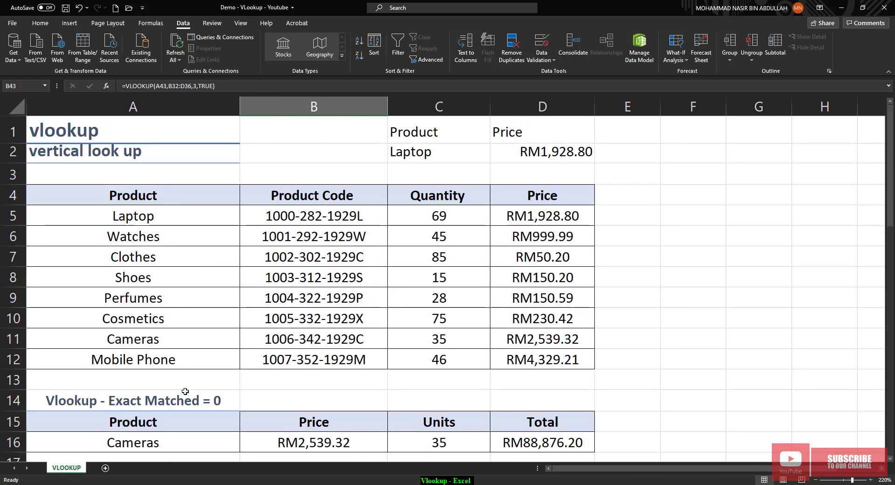
{"action": "left_click", "coordinate": [210, 448]}
{"action": "double_click", "coordinate": [210, 445]}
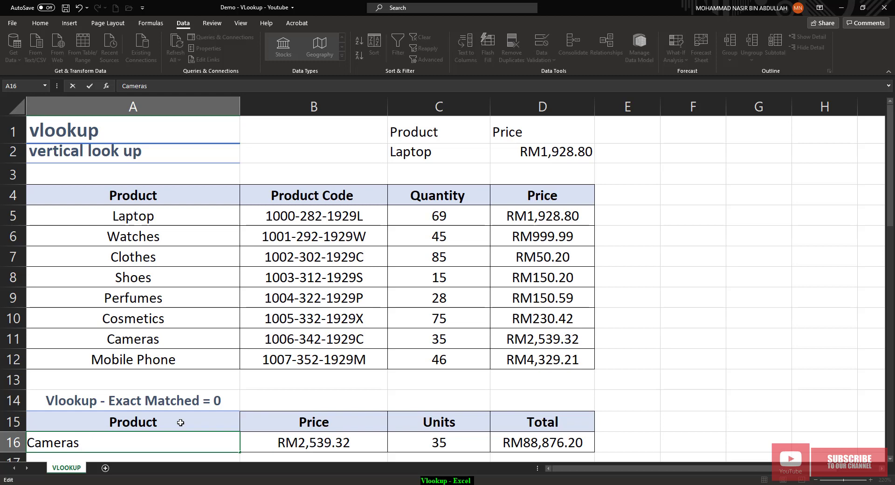
{"action": "key", "text": "Return"}
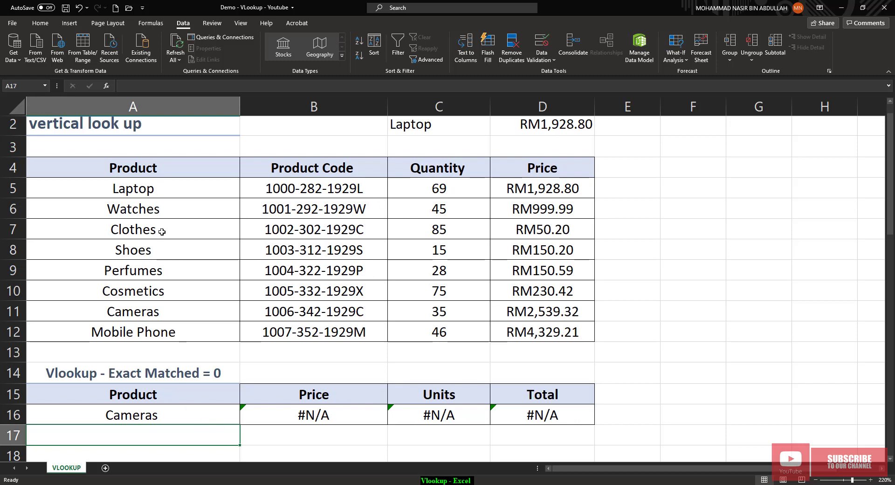
Compare the text in A11 and A16 for trailing spaces after Cameras.
{"action": "double_click", "coordinate": [173, 310]}
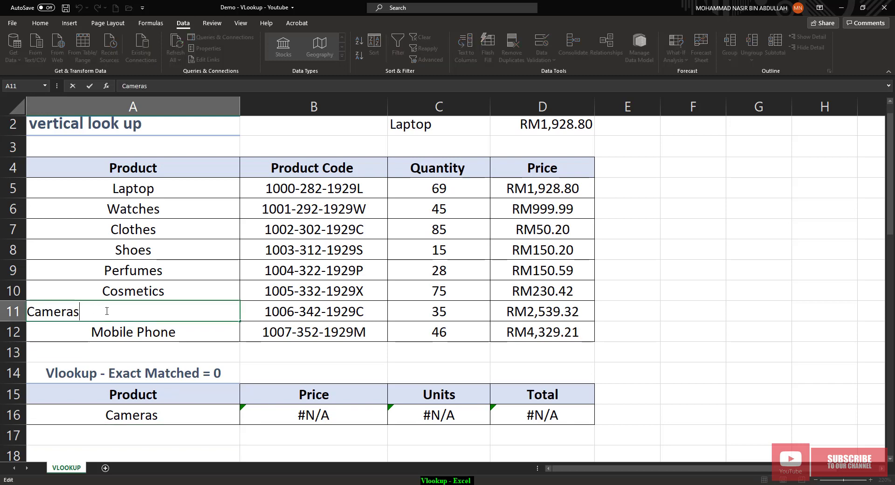
{"action": "double_click", "coordinate": [179, 416]}
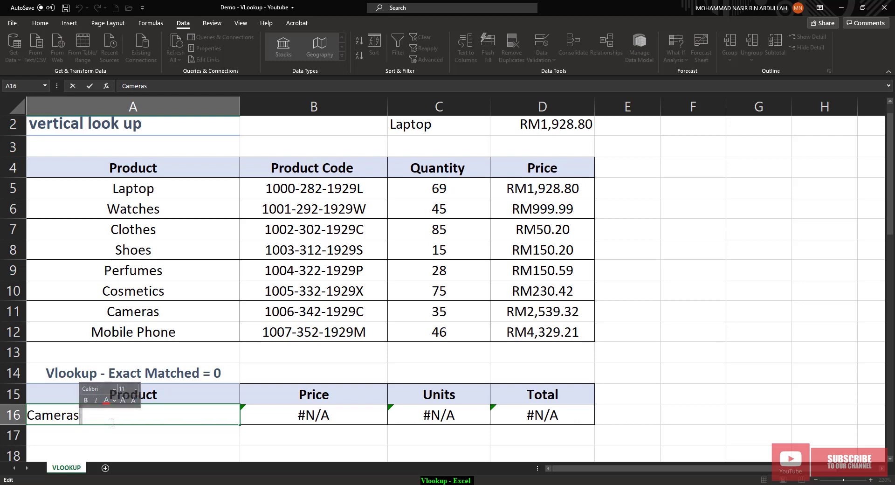
{"action": "left_click", "coordinate": [327, 413]}
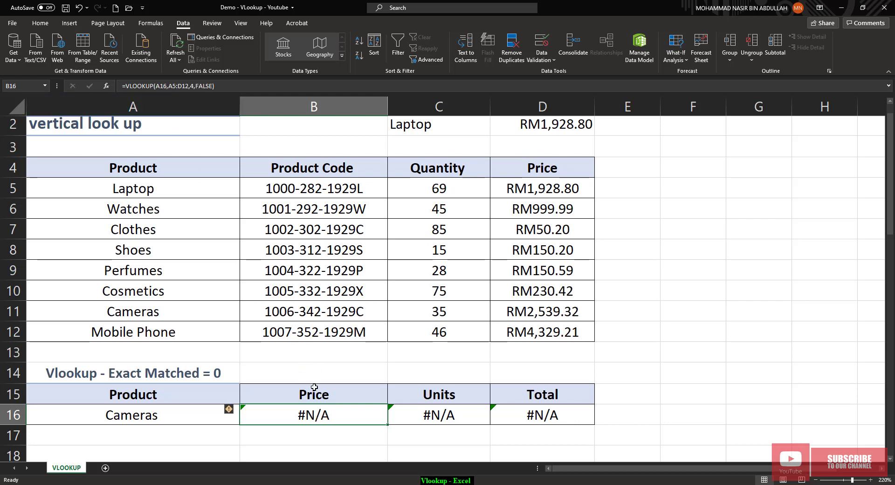
Wrap the lookup value of the price formula in B16 in TRIM, making it =VLOOKUP(TRIM(A16),A5:D12,4,FALSE).
{"action": "double_click", "coordinate": [306, 417]}
{"action": "left_click", "coordinate": [209, 415]}
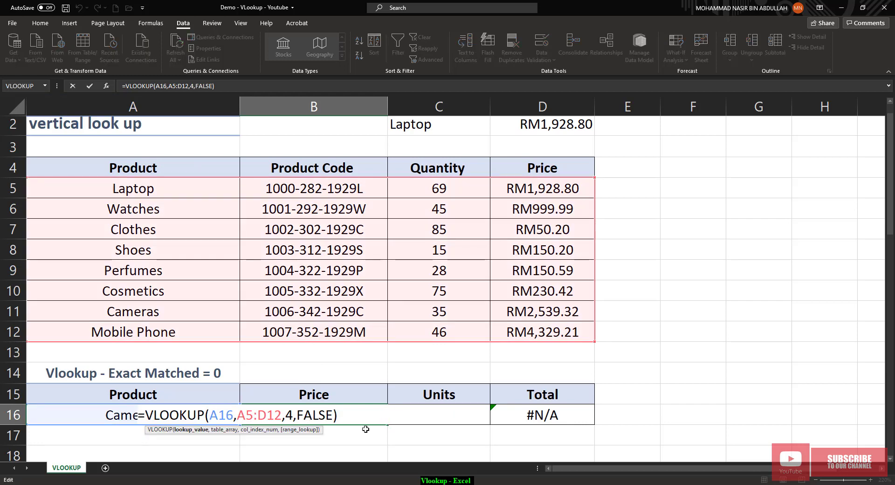
{"action": "type", "text": "trin"}
{"action": "key", "text": "BackSpace"}
{"action": "type", "text": "m(A16"}
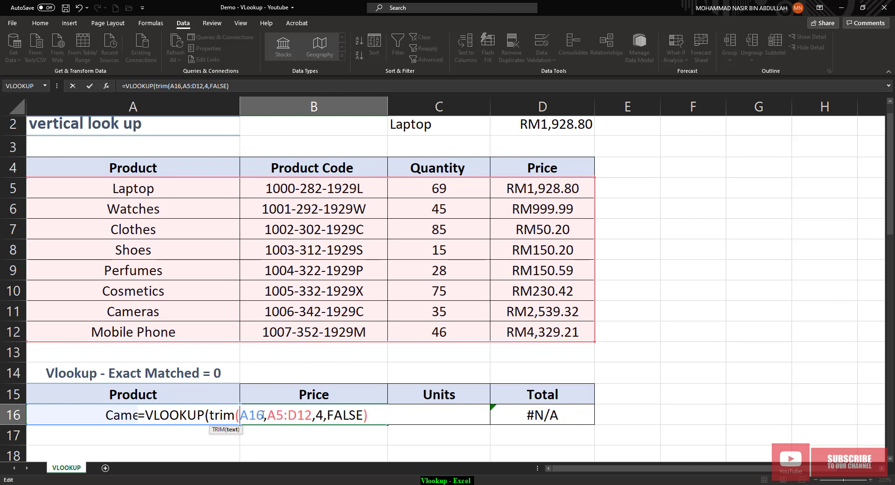
{"action": "type", "text": ")"}
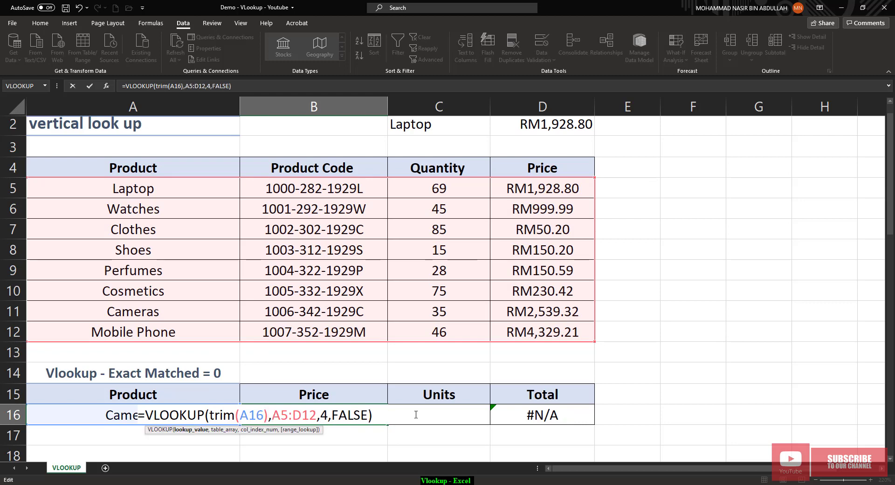
{"action": "key", "text": "Return"}
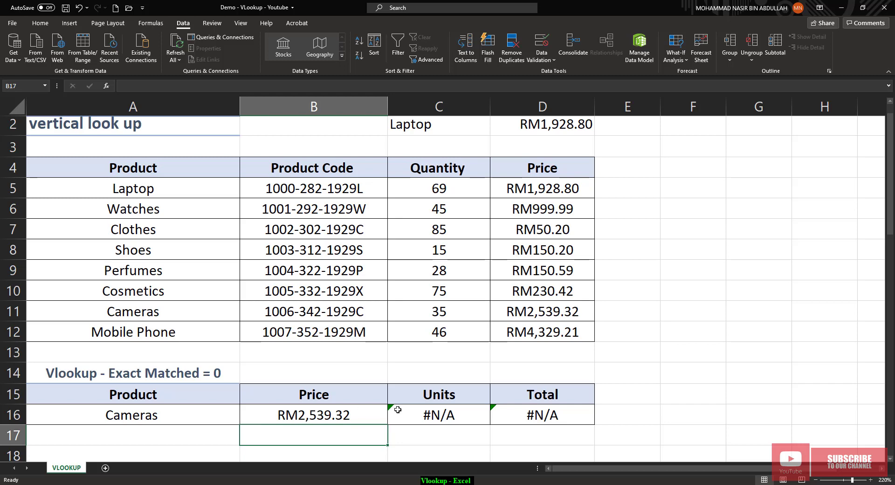
Wrap the lookup value of the units formula in C16 in TRIM, making it =VLOOKUP(TRIM(A16),A5:D12,3,FALSE).
{"action": "left_click", "coordinate": [442, 413]}
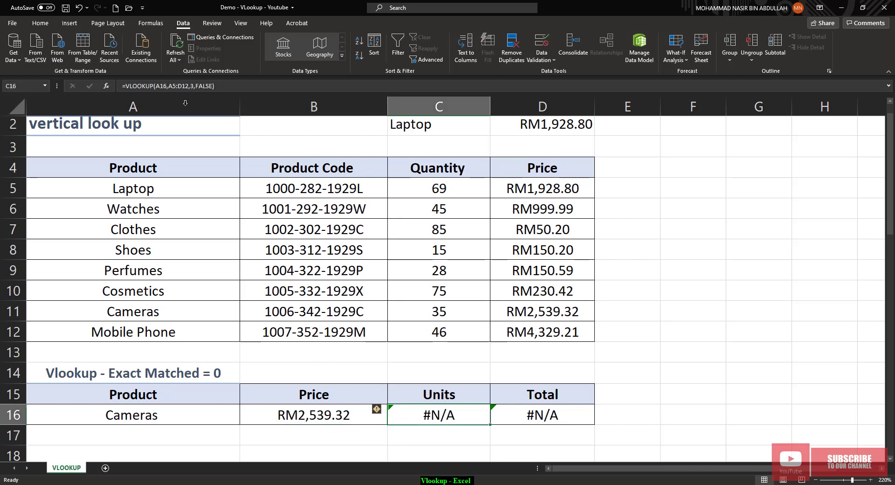
{"action": "double_click", "coordinate": [439, 414]}
{"action": "left_click", "coordinate": [358, 415]}
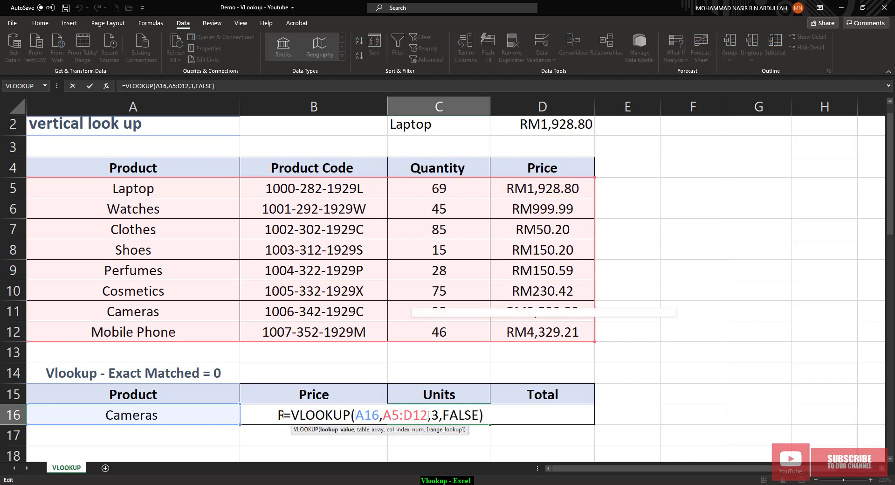
{"action": "type", "text": "trim("}
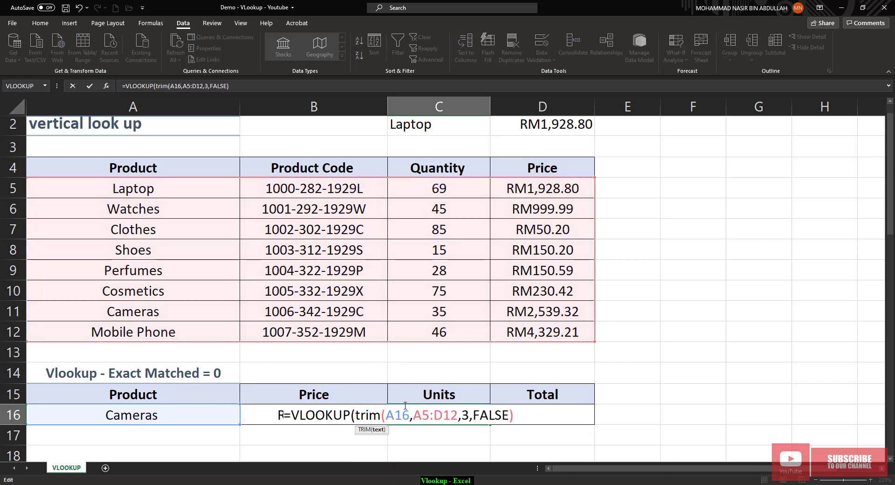
{"action": "left_click", "coordinate": [410, 415]}
{"action": "type", "text": ")"}
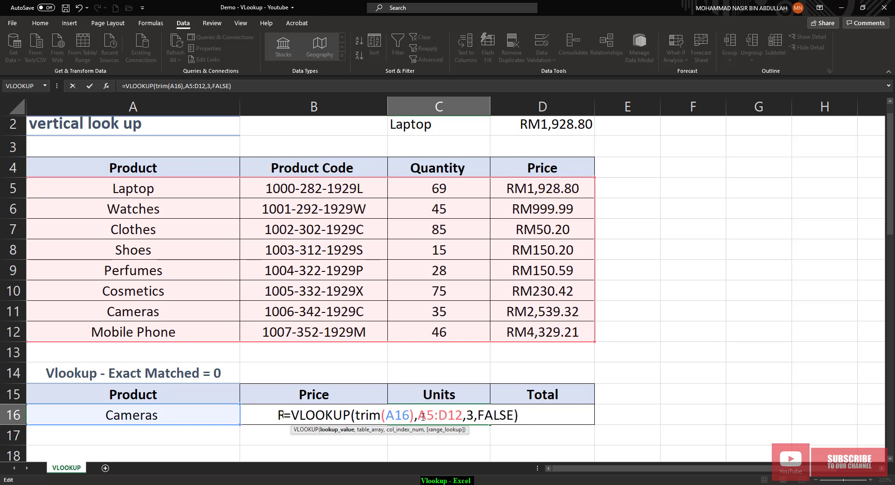
{"action": "key", "text": "Return"}
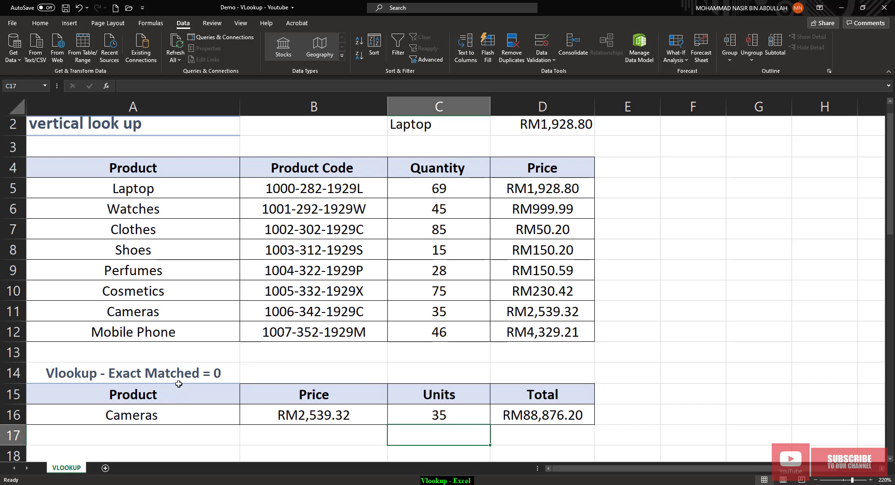
Test the TRIM formulas by removing the trailing space after Cameras in A16 and adding spaces again.
{"action": "double_click", "coordinate": [180, 417]}
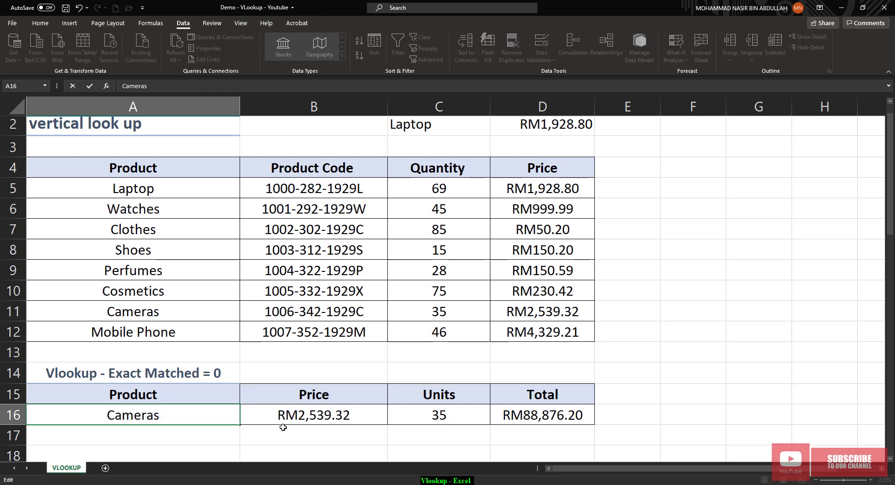
{"action": "key", "text": "Return"}
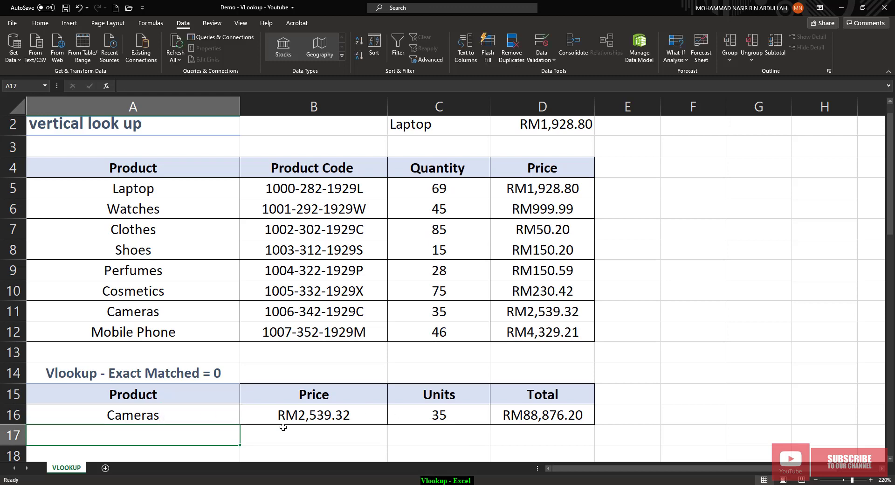
{"action": "double_click", "coordinate": [213, 417]}
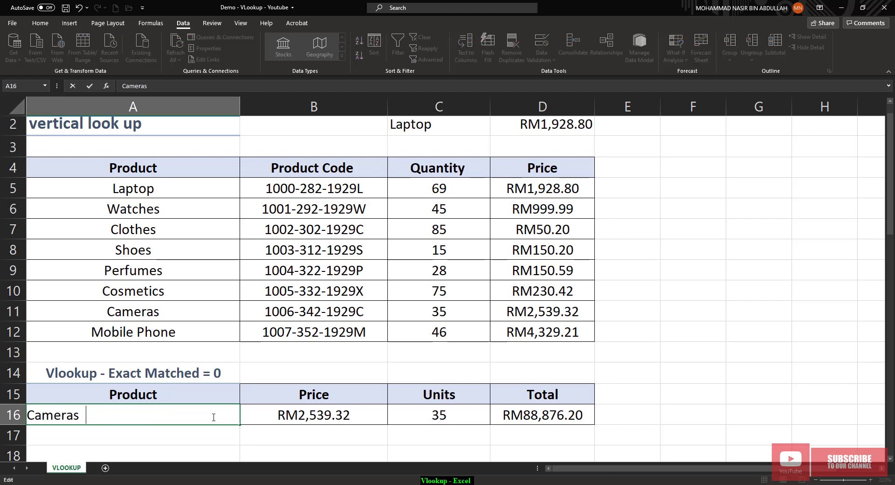